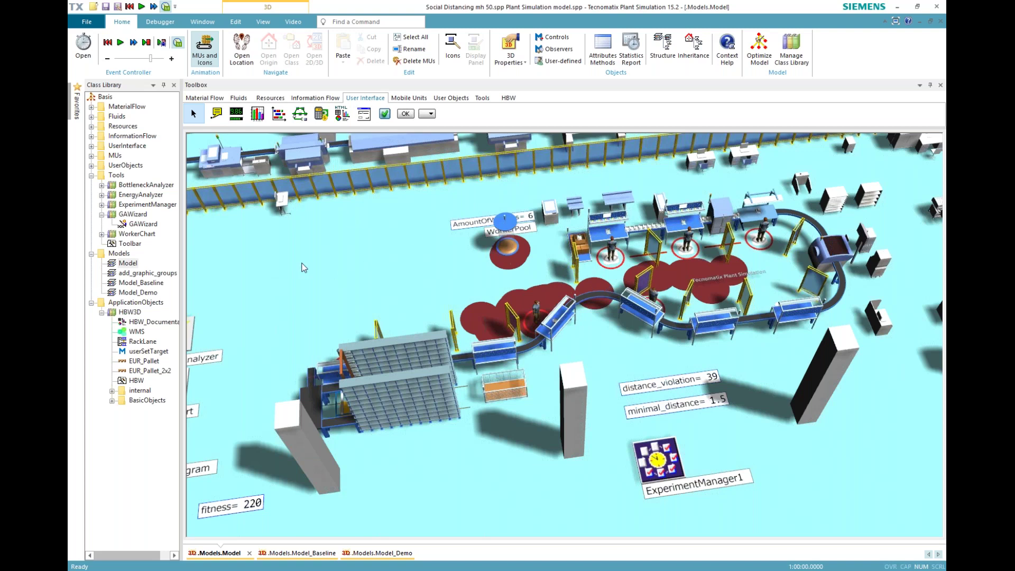
- Open the Model_Demo frame from the Models folder
double_click(134, 293)
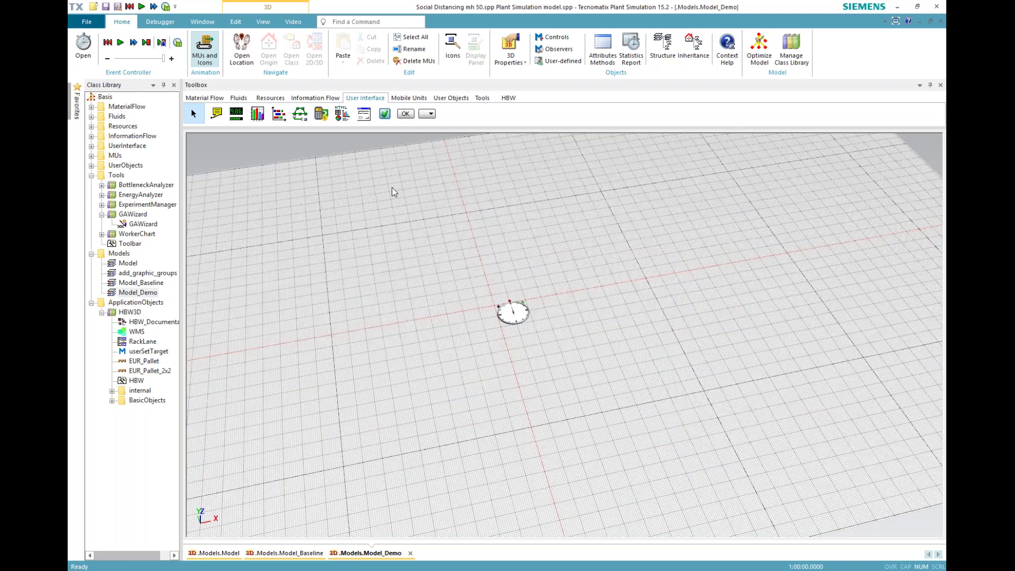
click(123, 255)
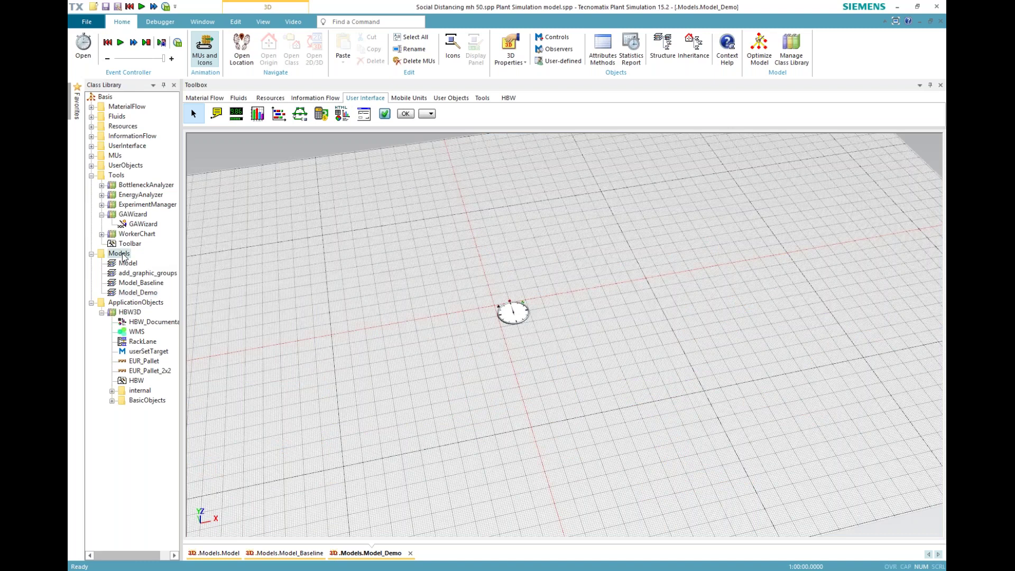
right_click(122, 255)
mouse_move(154, 261)
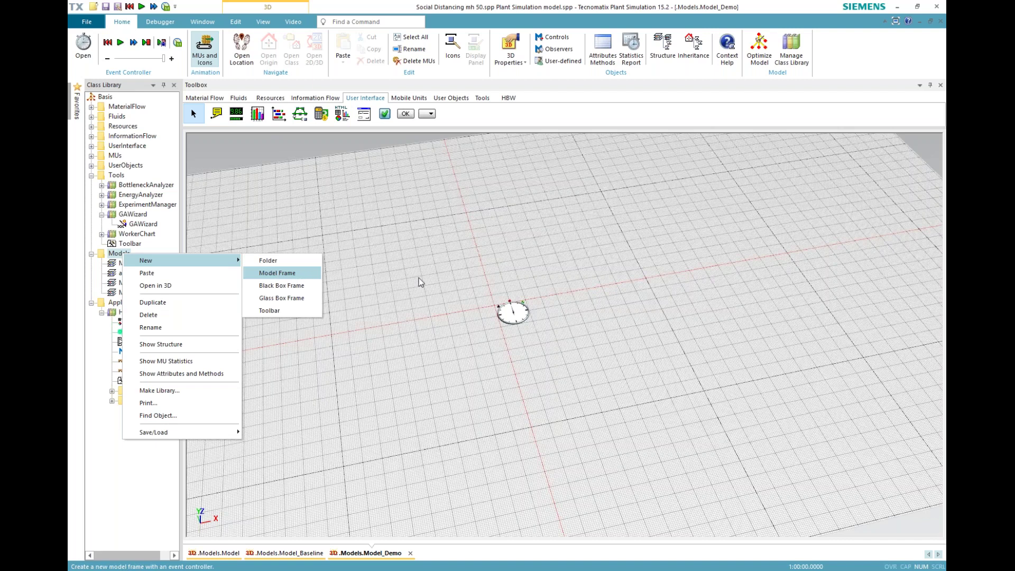
click(484, 310)
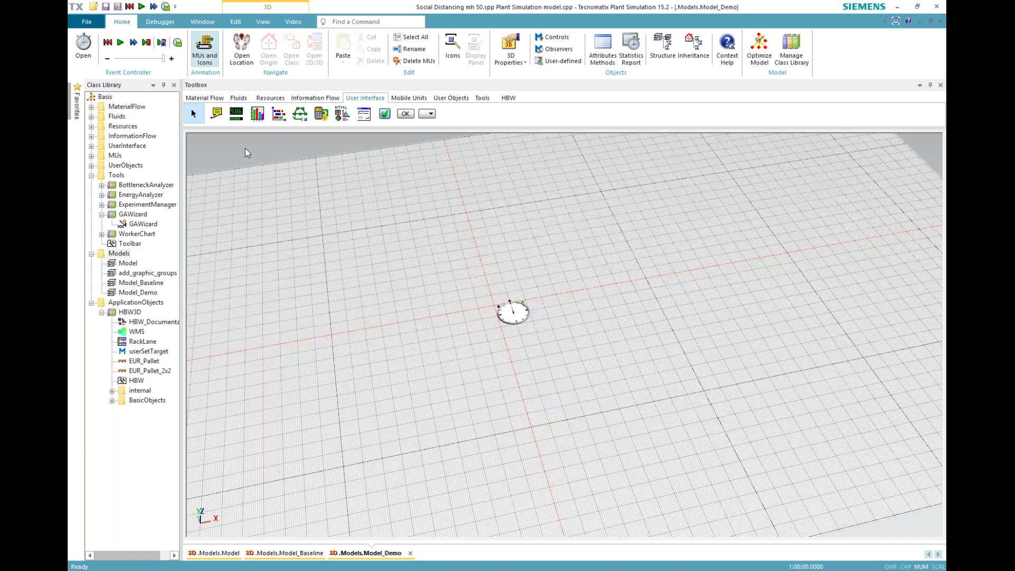
- Place a Source in the model, just in front of the event controller
click(210, 99)
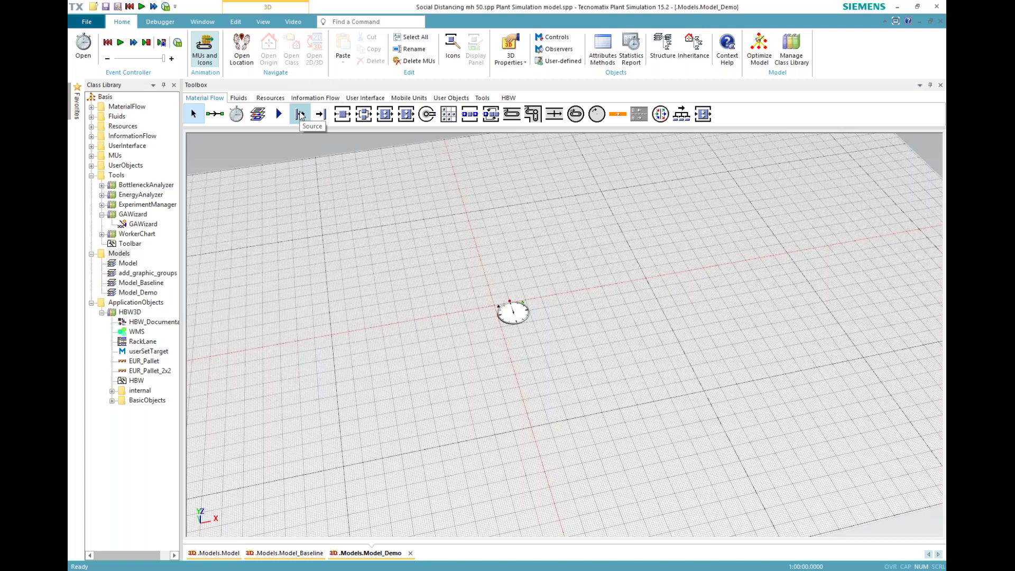
drag(305, 112, 508, 363)
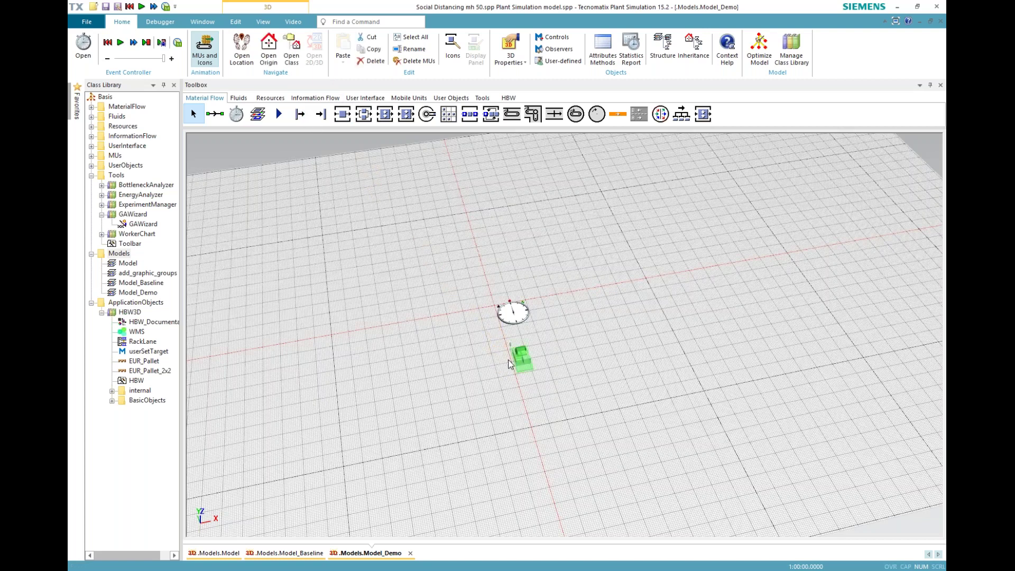
click(549, 338)
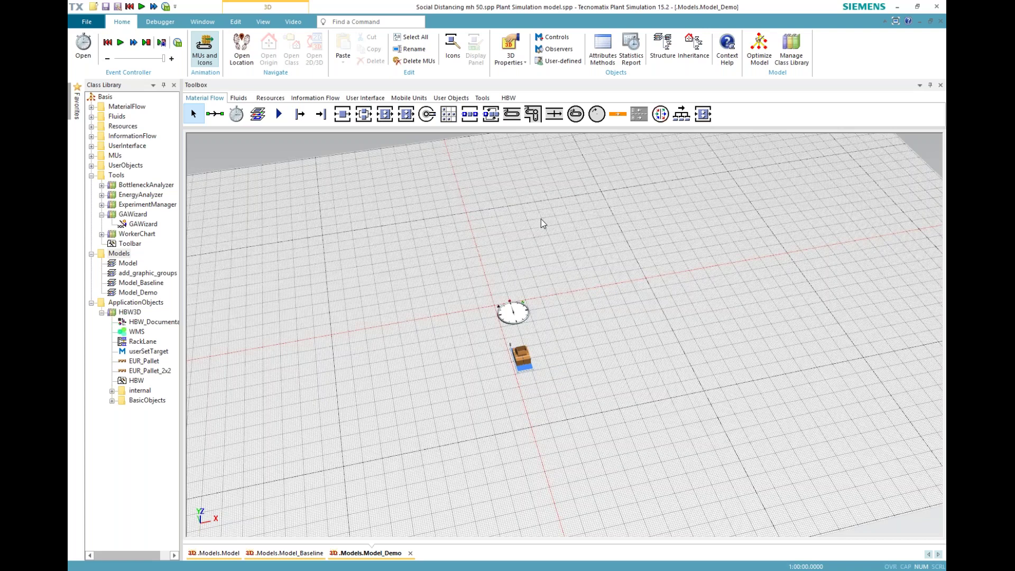
- Review the Source's attributes, including creation time, interval, start, stop and MU type, and accept the settings
click(522, 358)
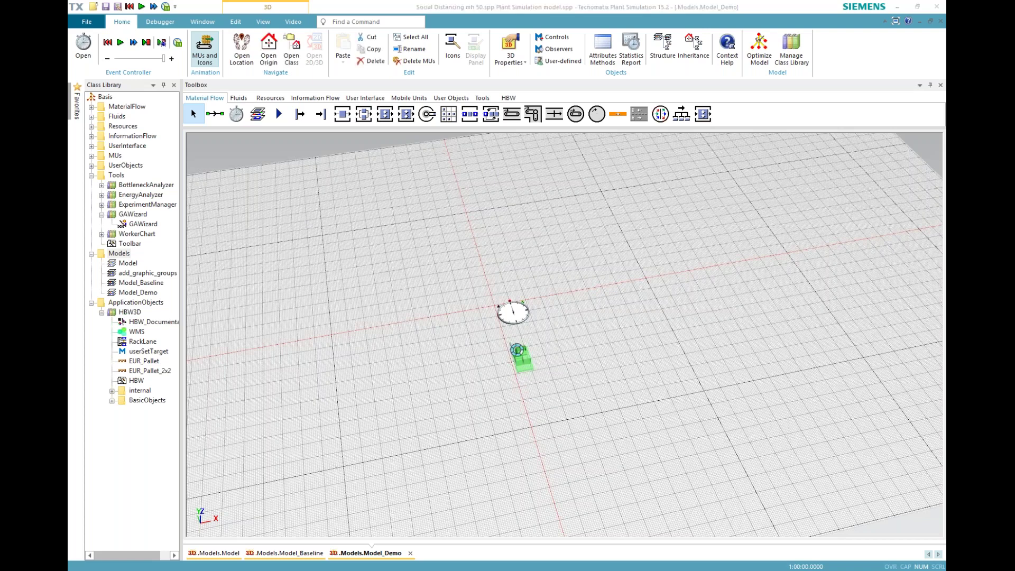
double_click(521, 357)
click(479, 363)
mouse_move(479, 363)
mouse_down()
mouse_move(442, 365)
mouse_move(462, 364)
mouse_up()
click(478, 363)
click(462, 364)
click(520, 400)
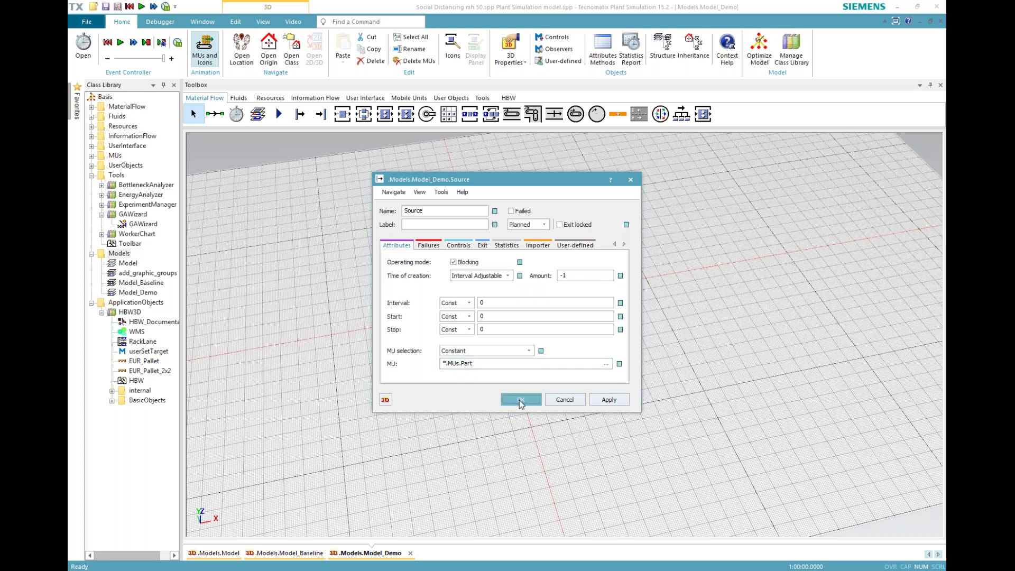
click(515, 267)
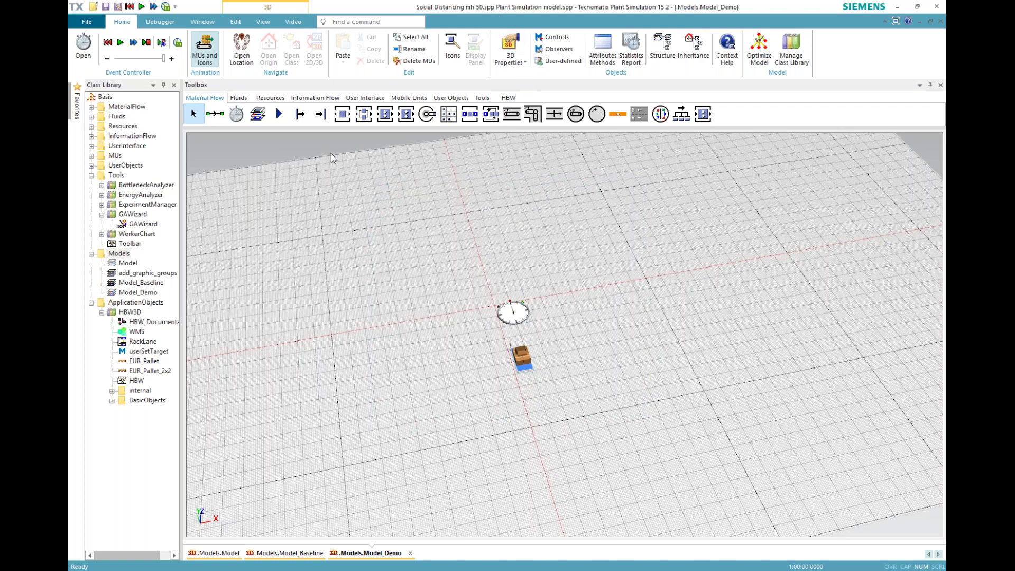
- Place four Stations: one next to the Source and three side by side in a row beyond it
drag(349, 119, 578, 350)
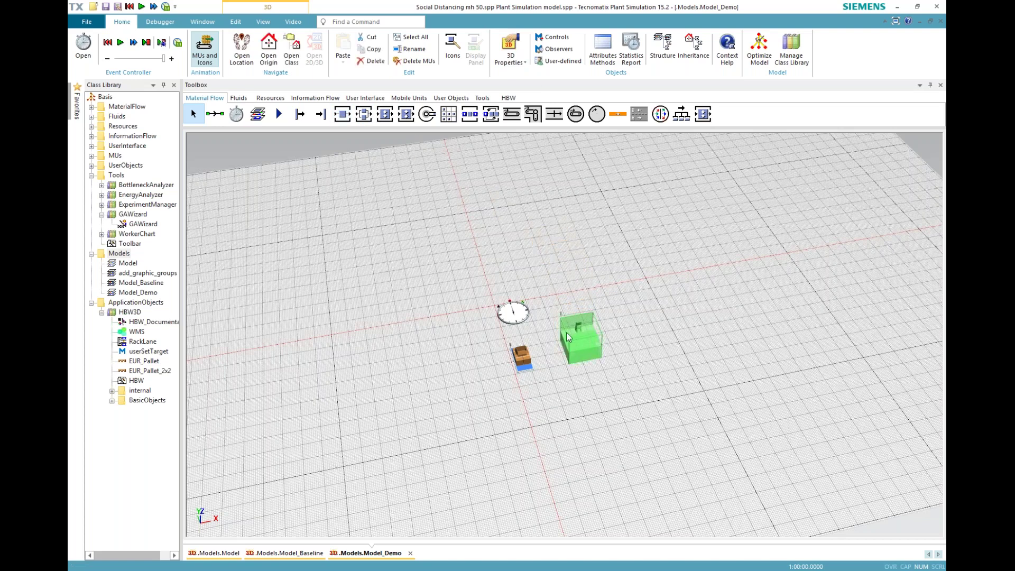
click(571, 248)
drag(319, 118, 635, 324)
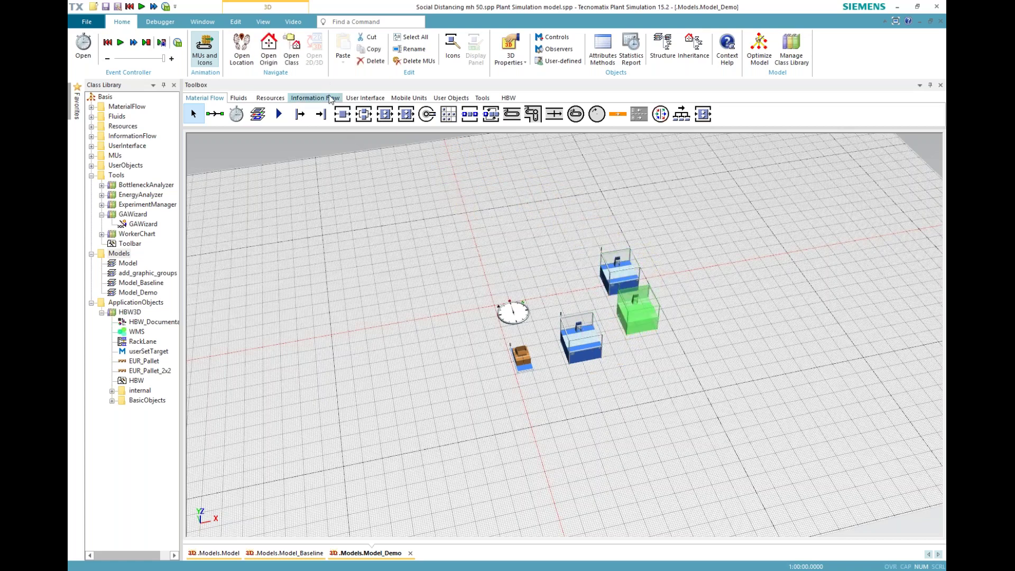
drag(343, 114, 656, 372)
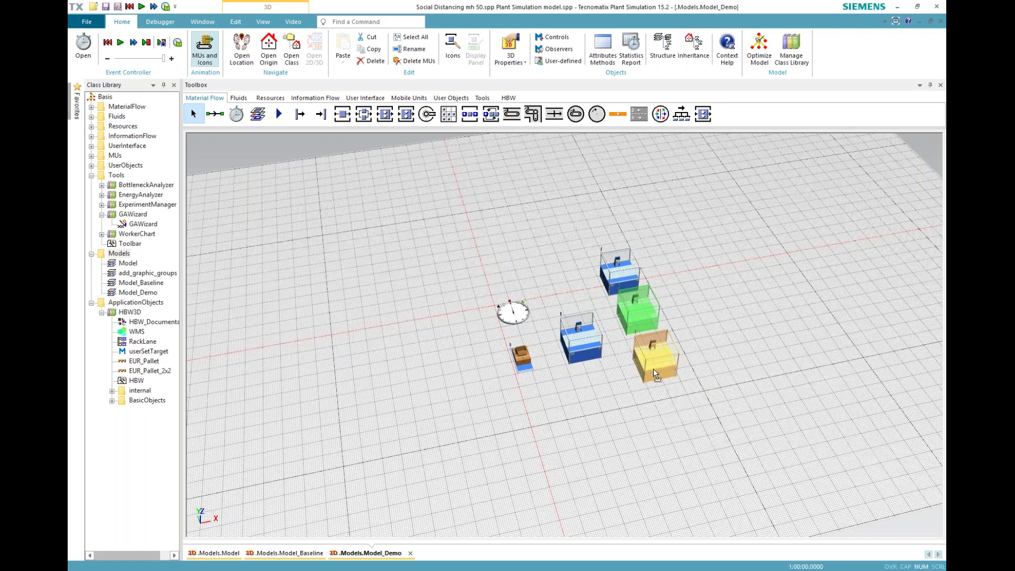
click(524, 252)
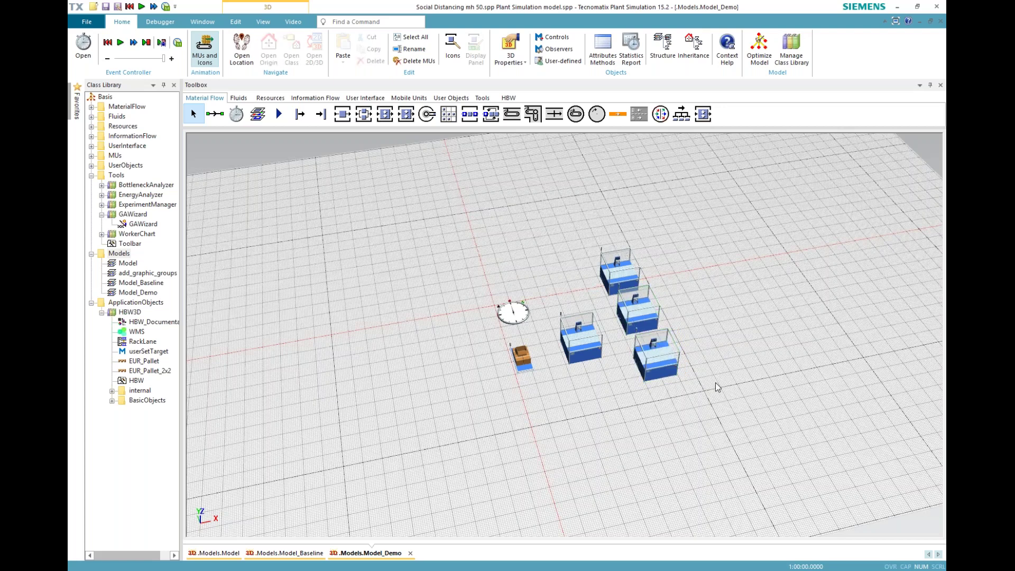
click(636, 272)
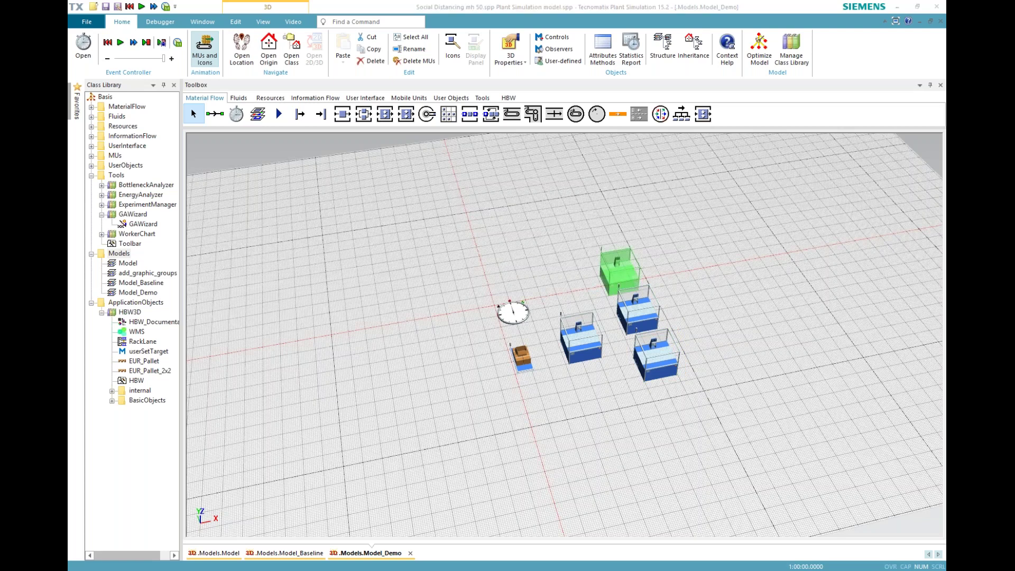
drag(945, 138, 746, 132)
click(747, 225)
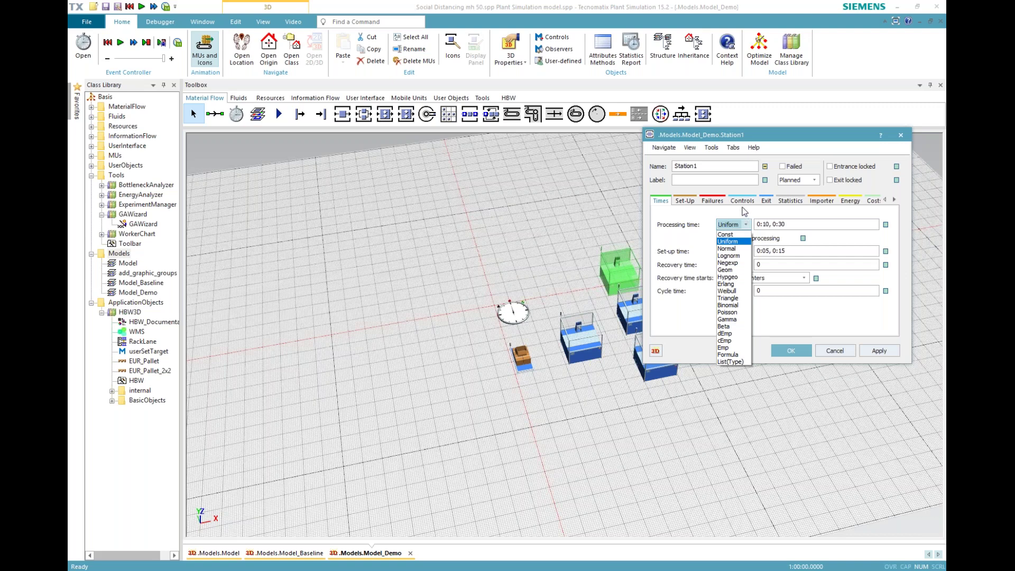
click(738, 234)
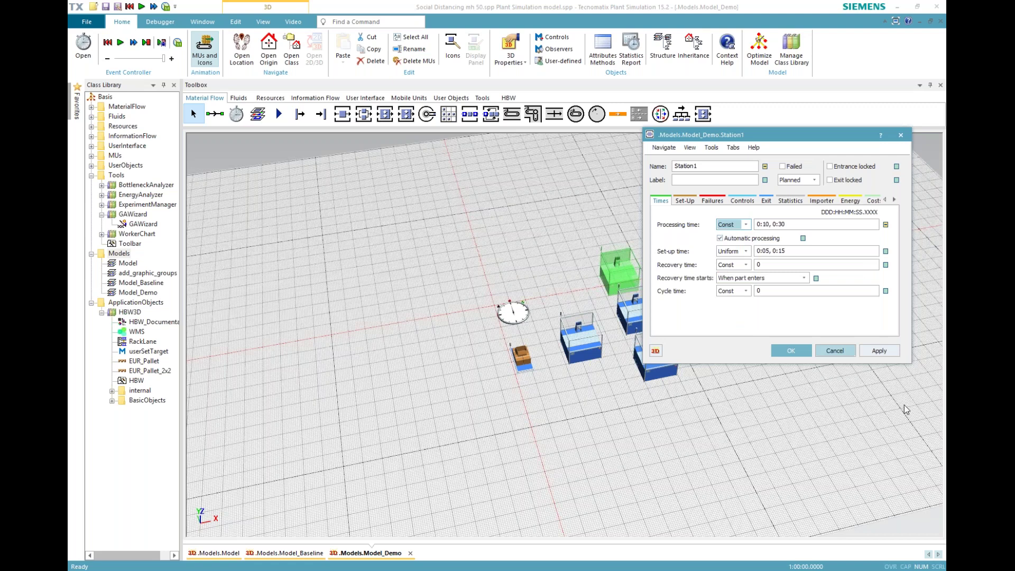
click(834, 349)
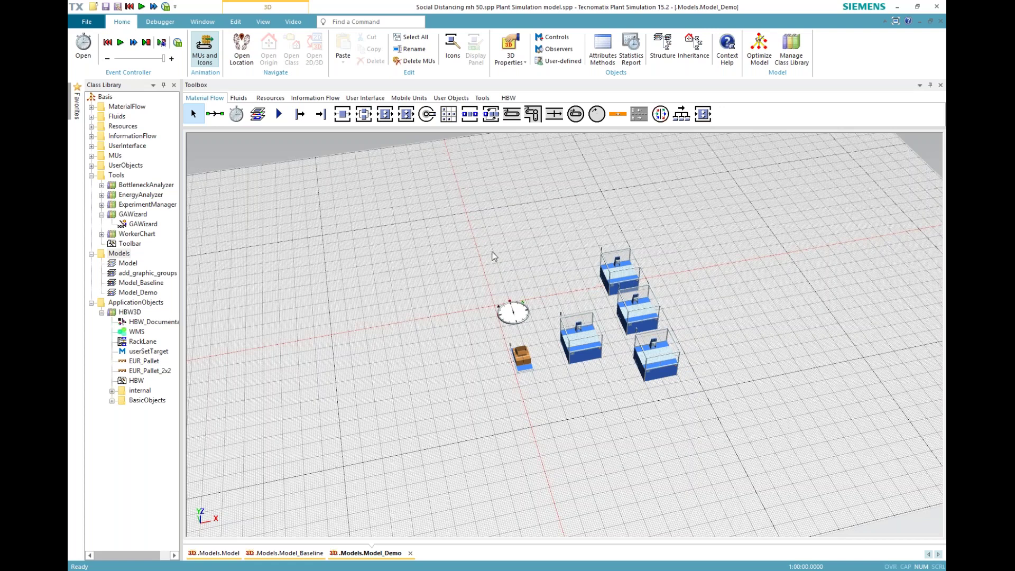
- Place a Drain beyond the row of three Stations
click(313, 117)
click(705, 328)
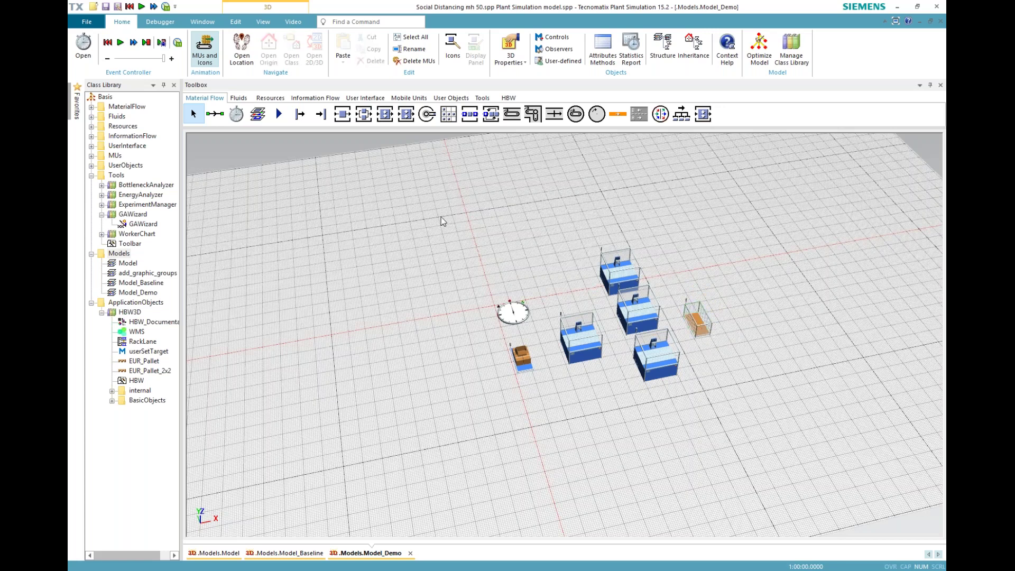
- Connect the Source to the first Station with a Connector
drag(547, 230, 541, 239)
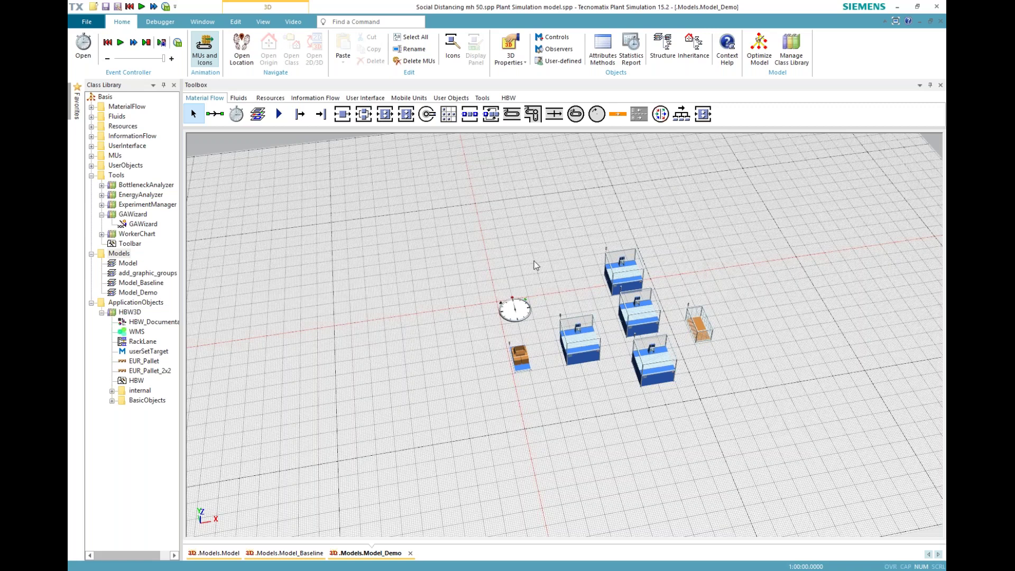
click(213, 115)
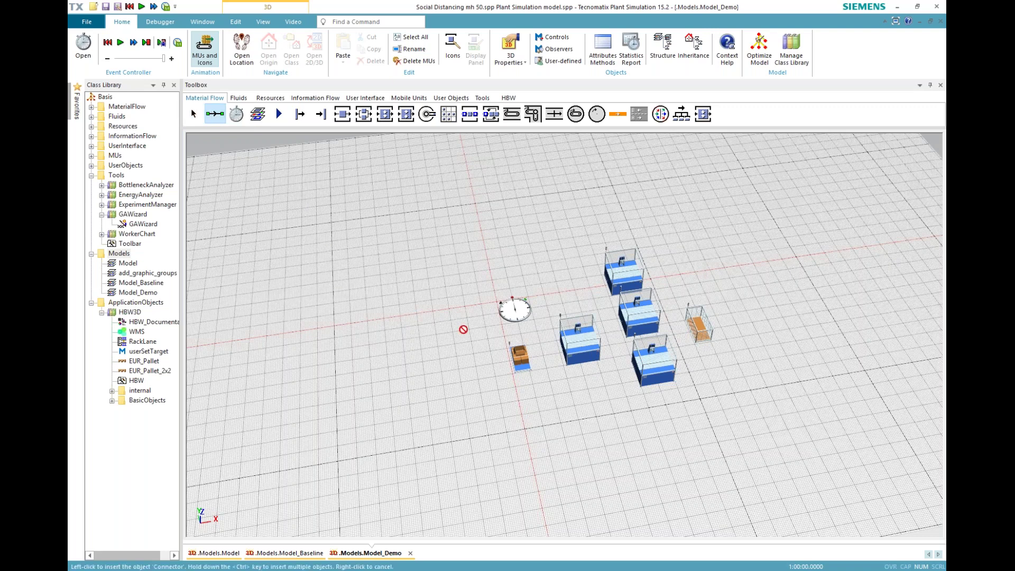
click(520, 359)
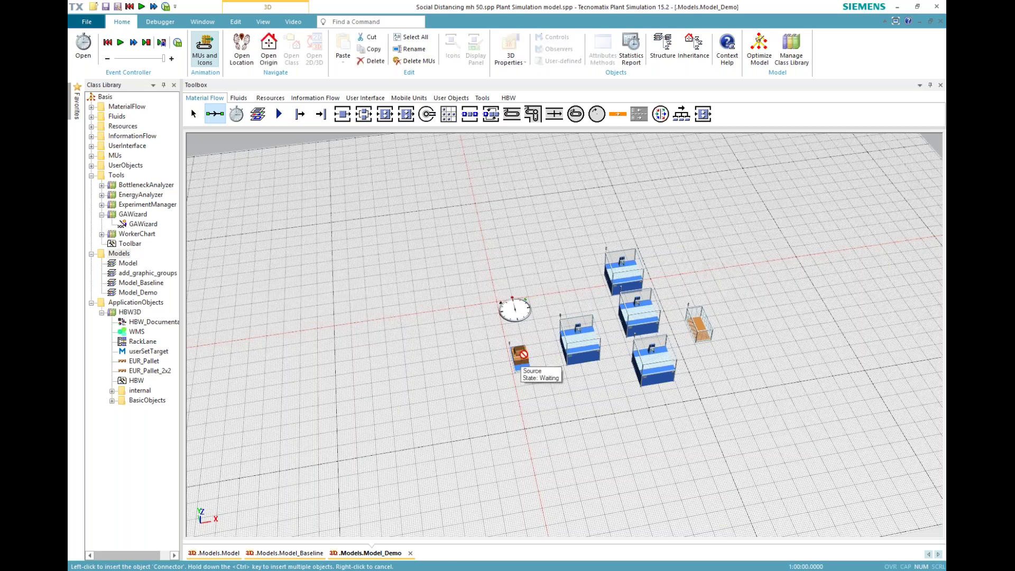
click(581, 338)
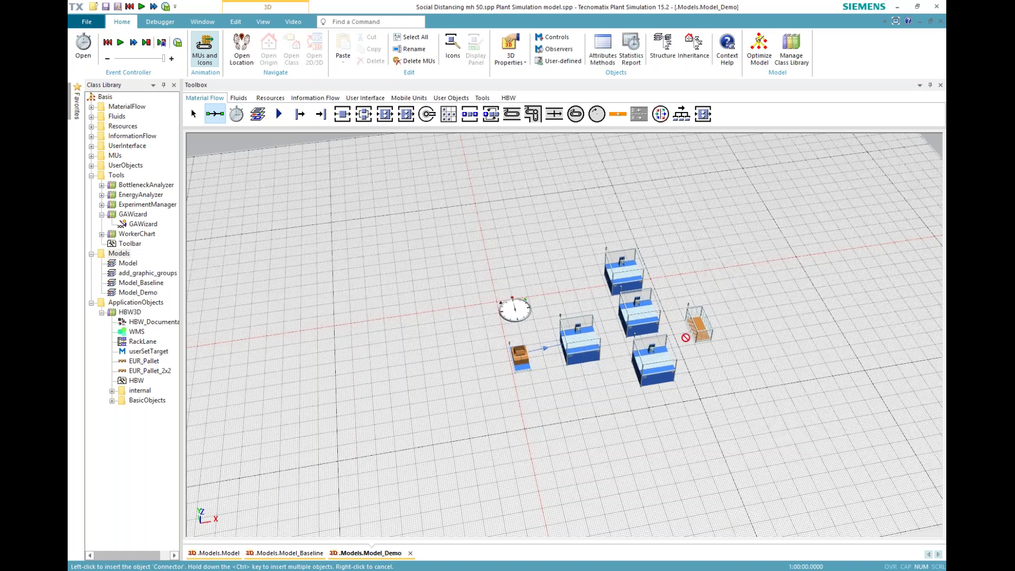
- Connect the first Station to each of the three parallel Stations
scroll(640, 353, up, 5)
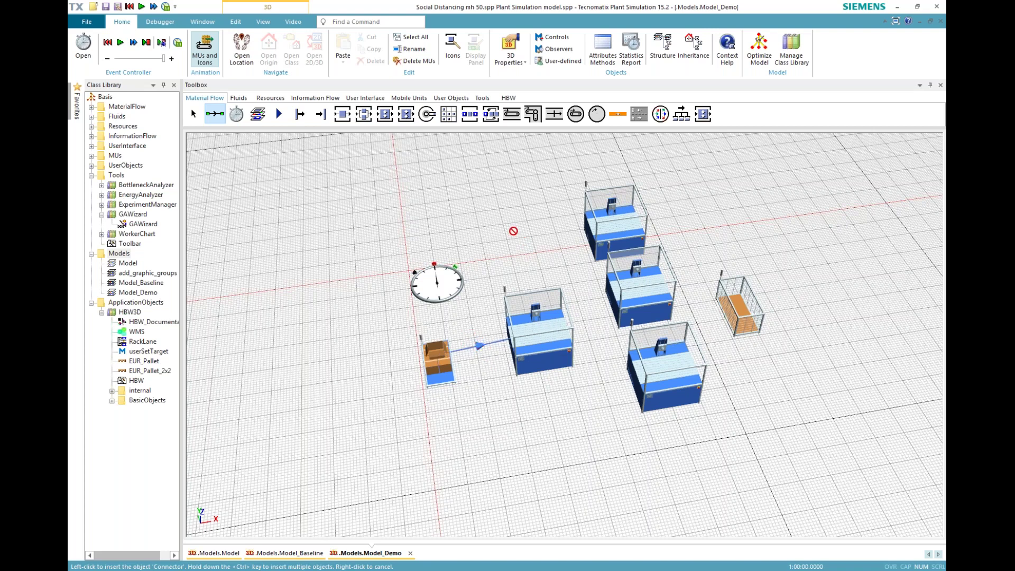
click(550, 325)
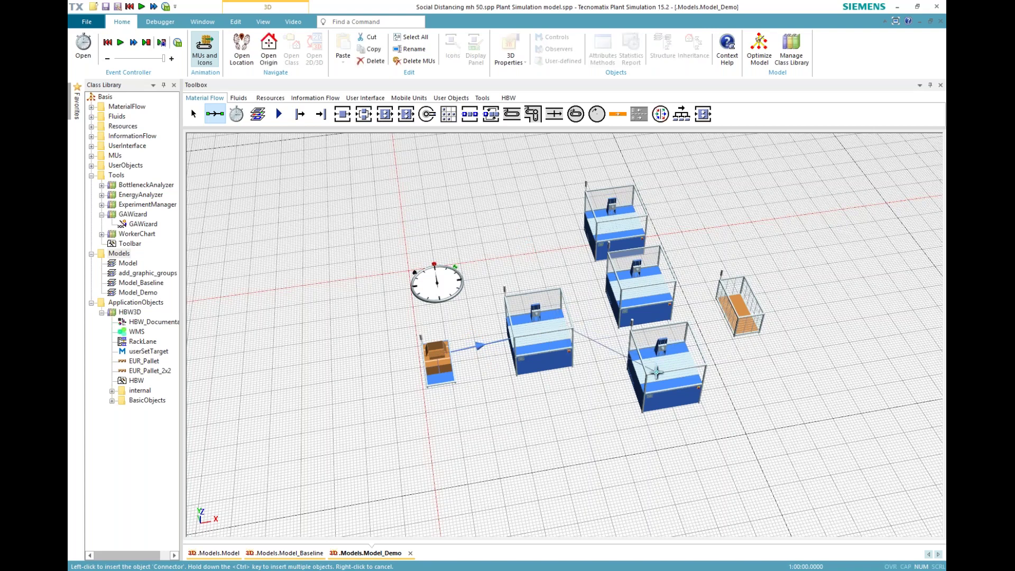
click(560, 326)
click(562, 330)
click(613, 296)
click(550, 331)
click(649, 360)
- Connect each of the three parallel Stations to the Drain and end the Connector tool
click(638, 215)
click(730, 299)
click(652, 286)
click(728, 298)
click(689, 352)
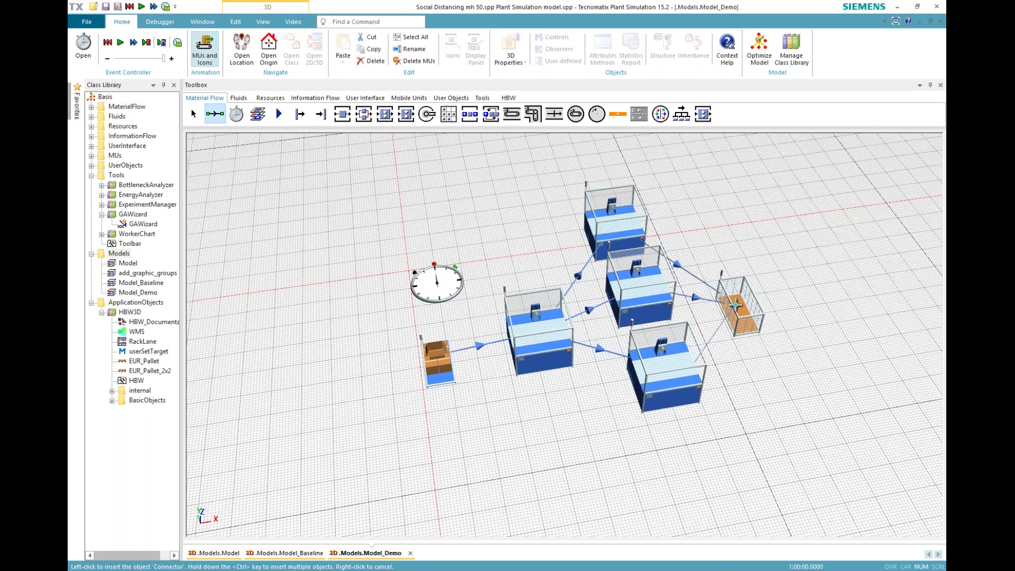
click(737, 316)
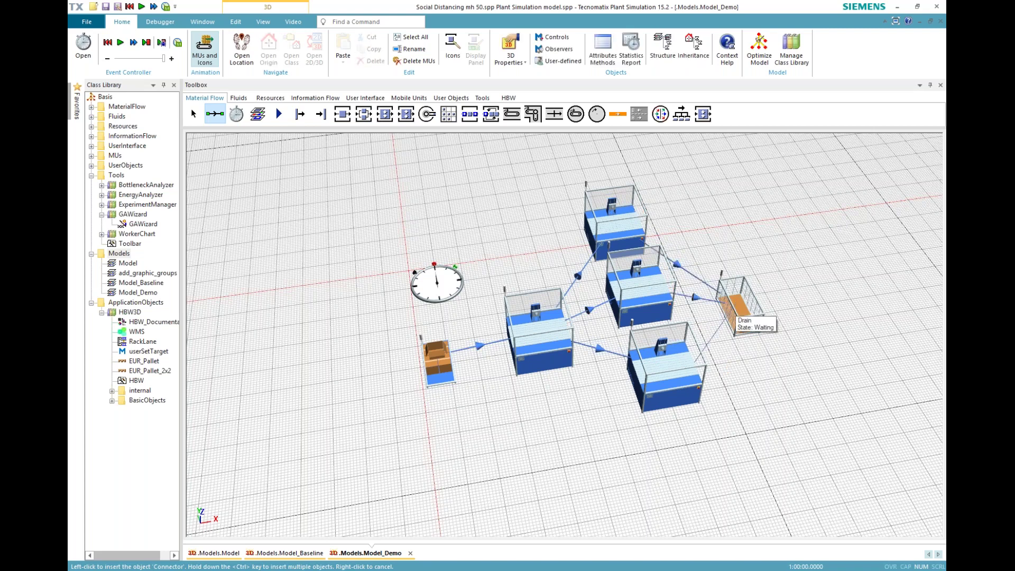
right_click(742, 196)
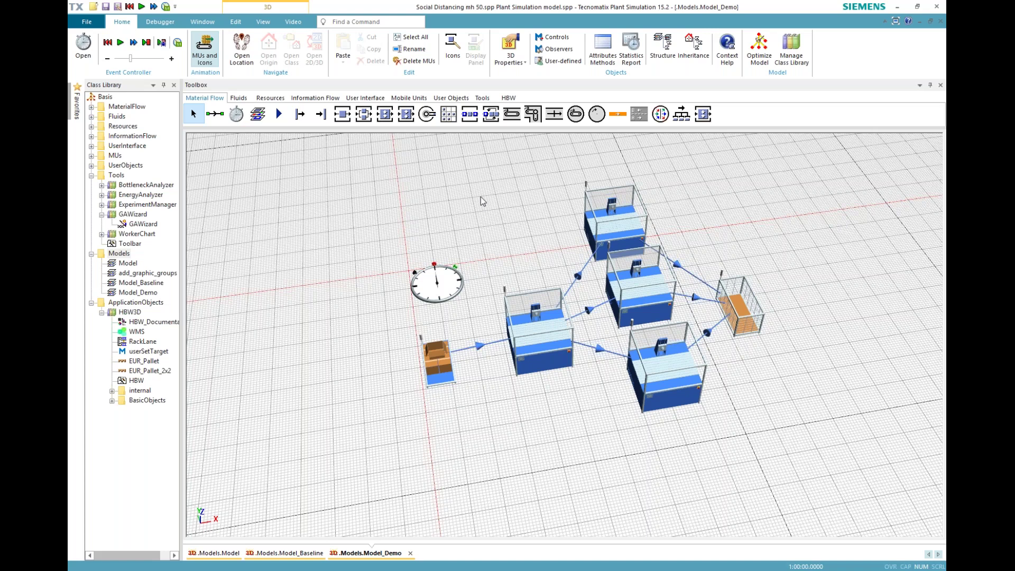
- Start the simulation of the connected line and stop it
click(120, 42)
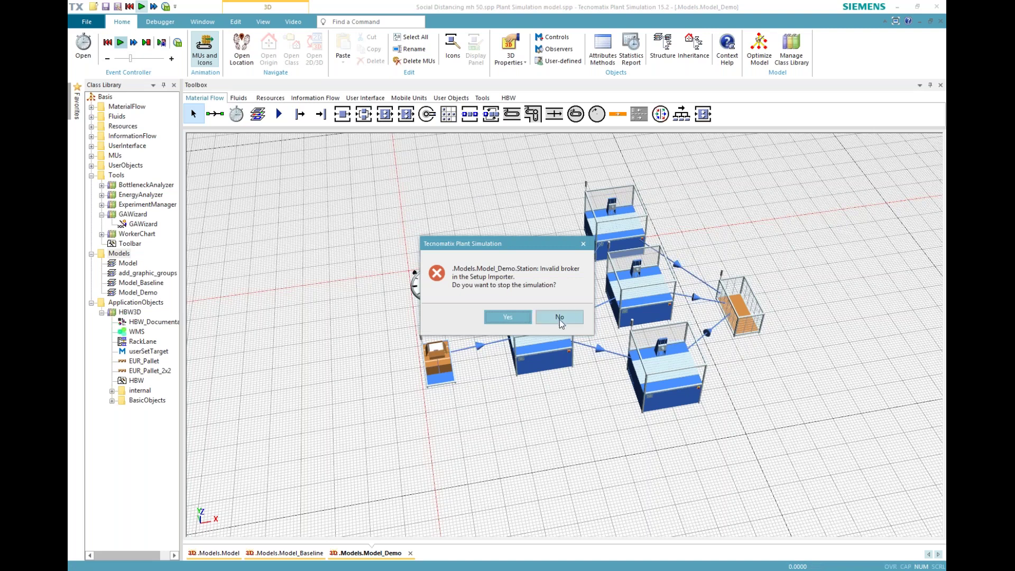
click(509, 317)
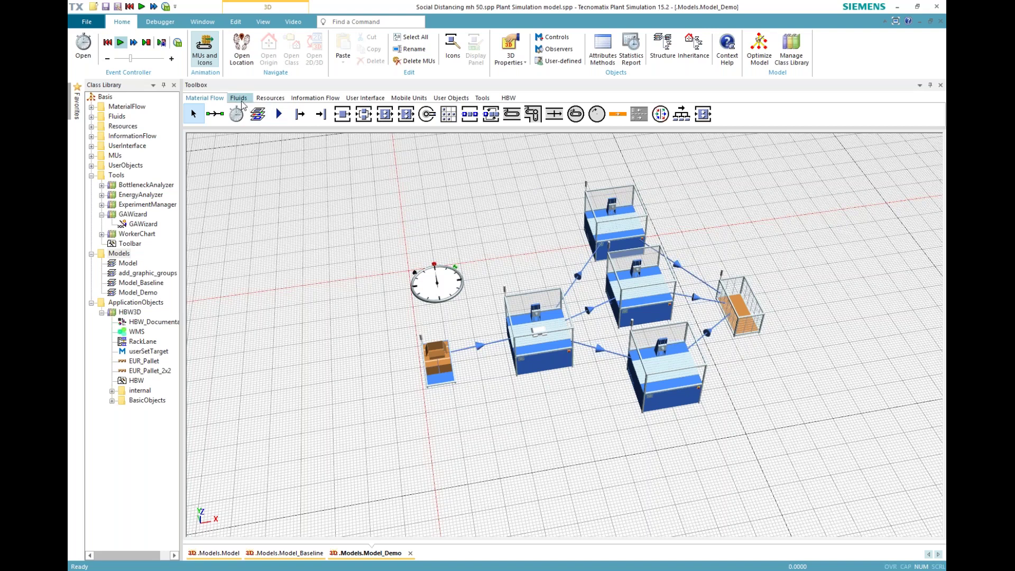
- Add a Broker in the open area behind the event controller, then run the simulation again and stop it
click(277, 101)
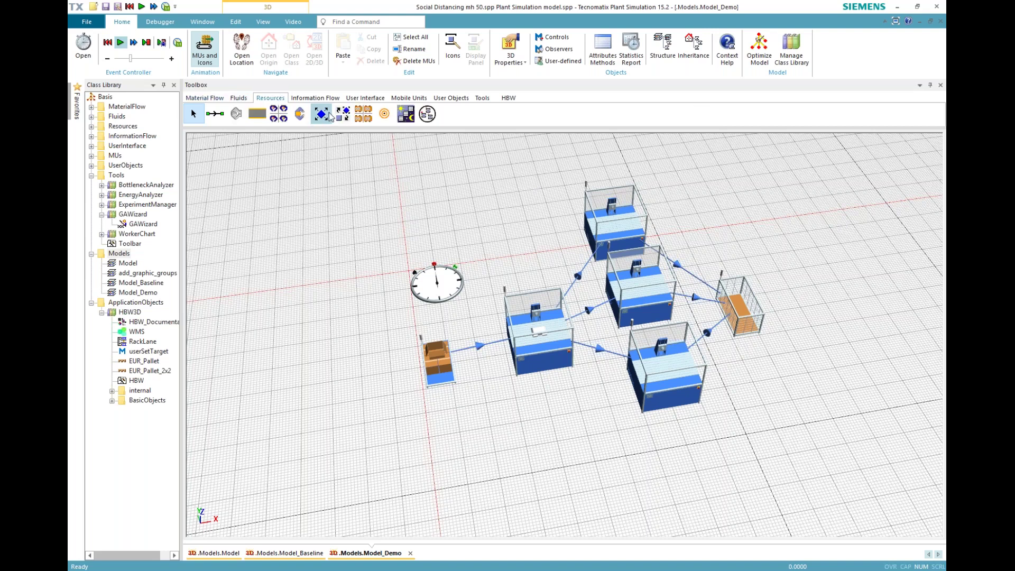
drag(339, 114, 324, 171)
click(120, 44)
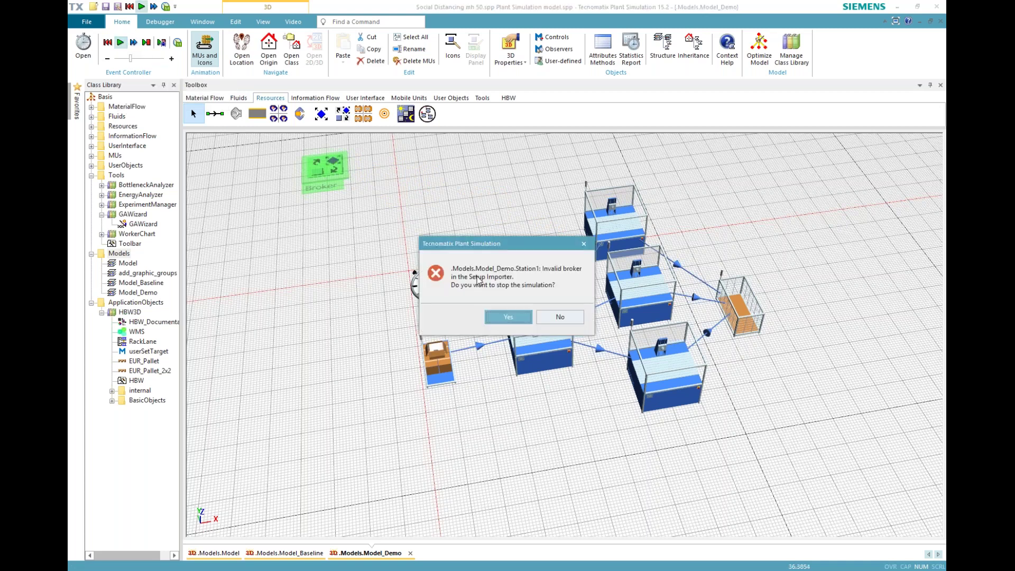
click(526, 319)
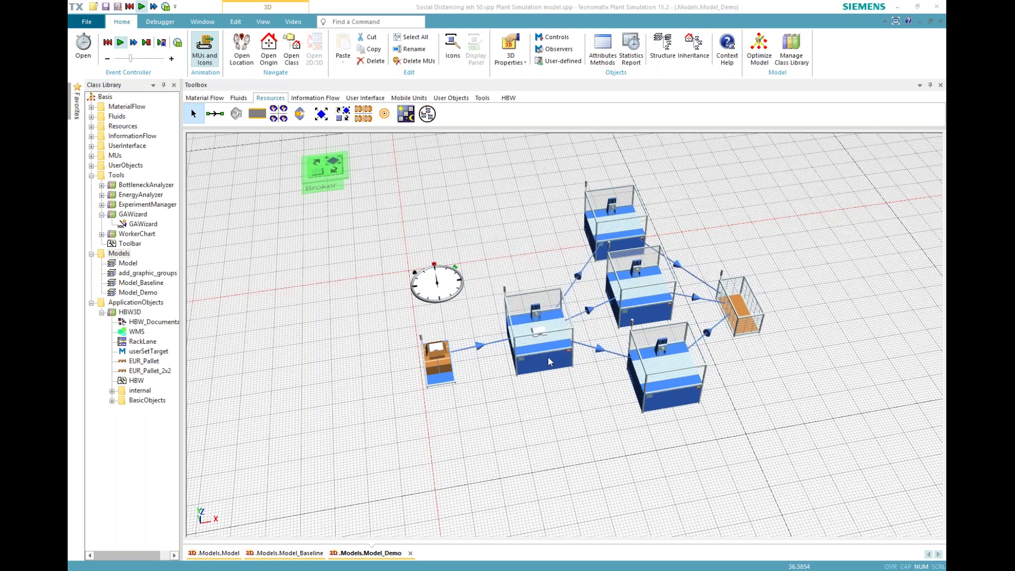
- Check which Broker is assigned in Station1's set-up importer, and leave its settings unchanged
double_click(553, 328)
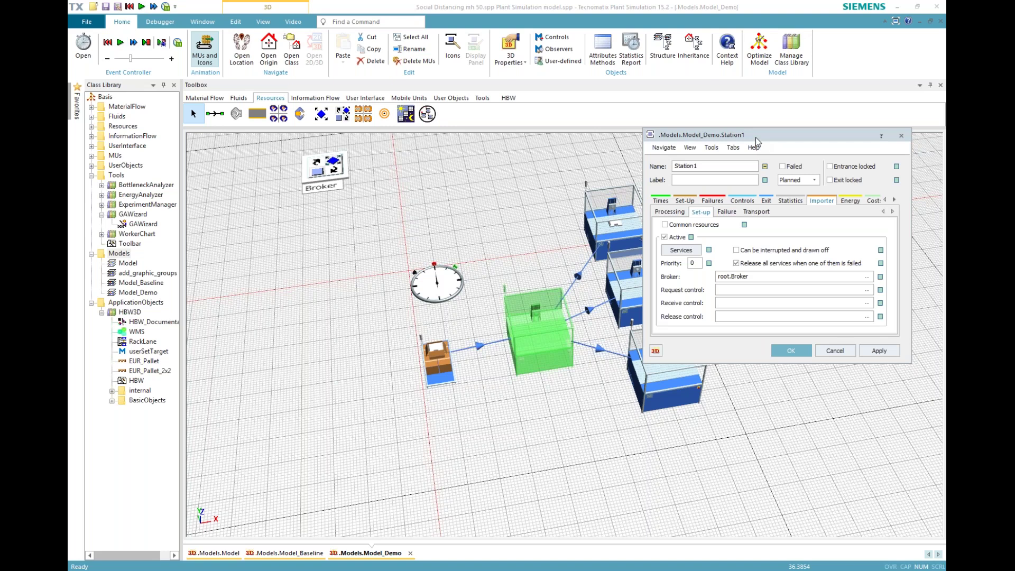
click(730, 277)
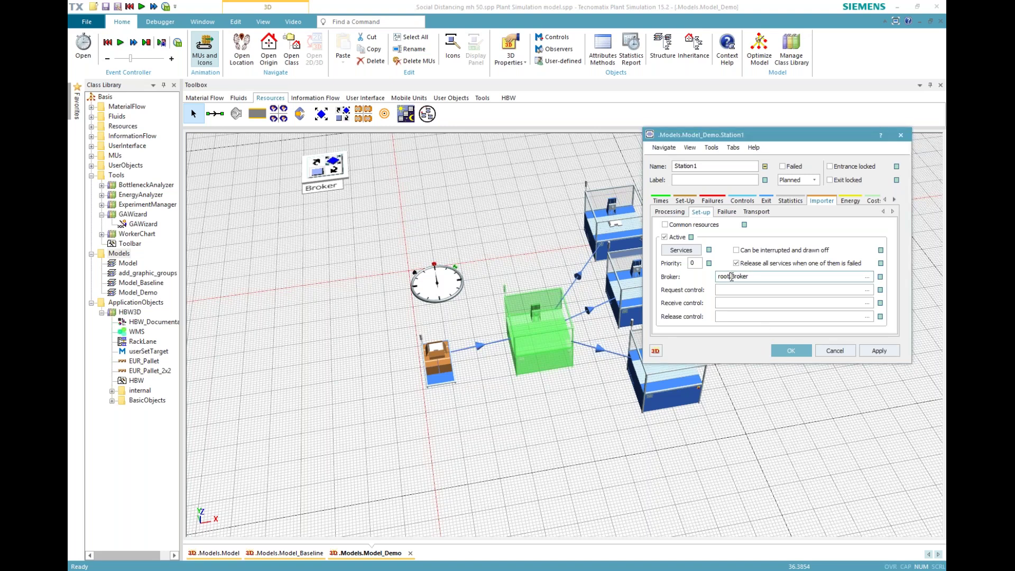
click(832, 351)
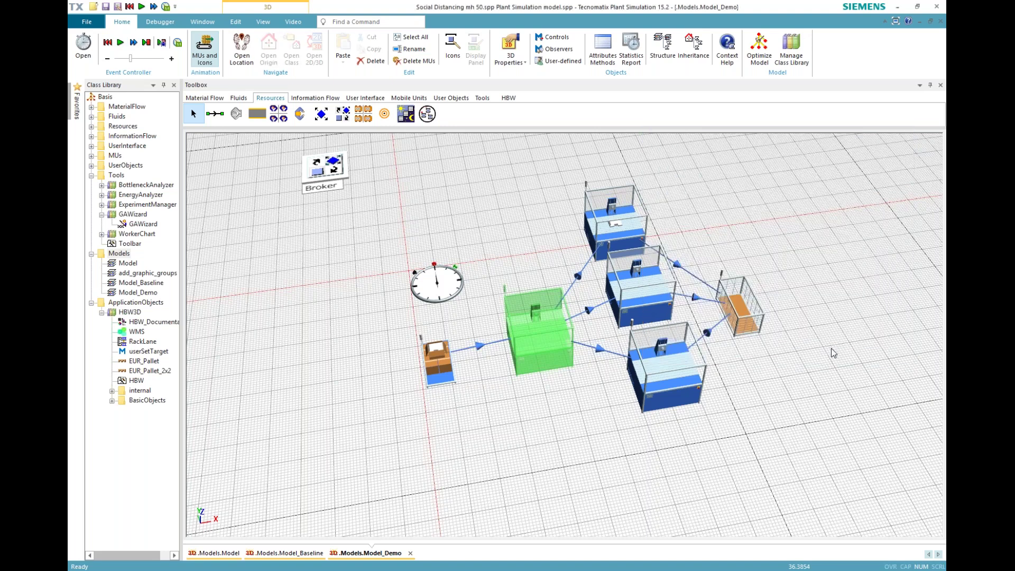
click(559, 337)
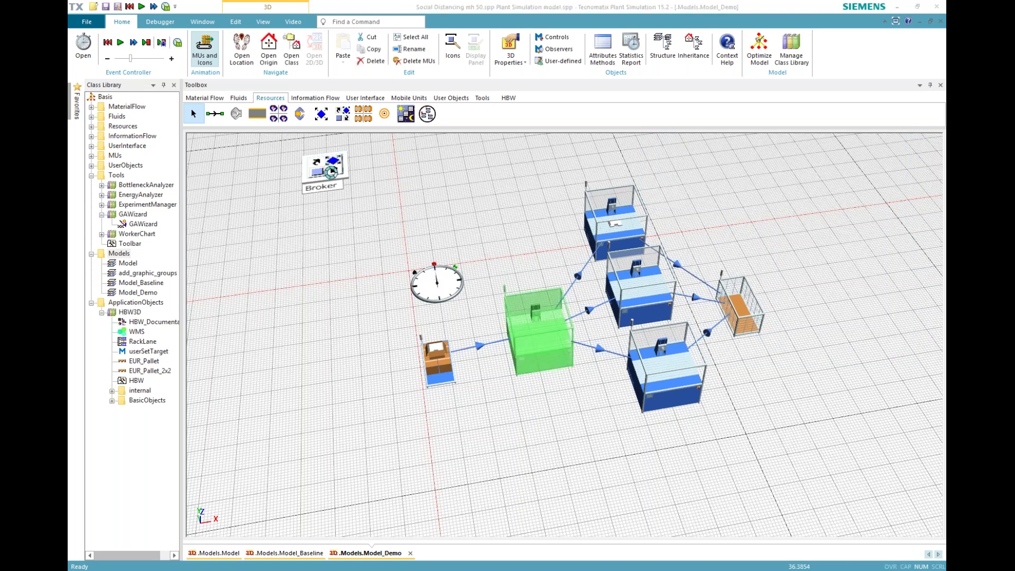
click(331, 172)
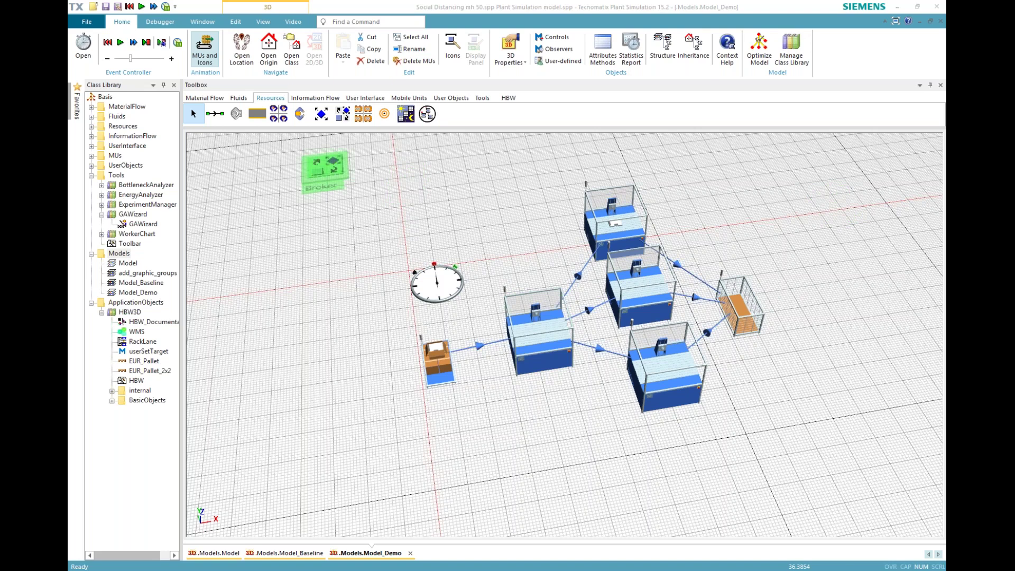
click(521, 233)
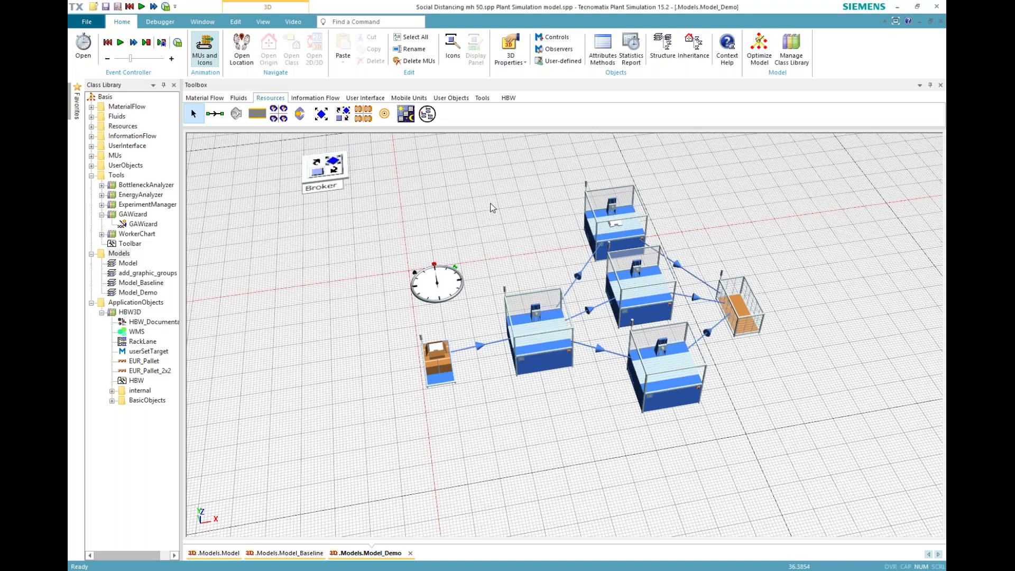
- Delete the Broker object from the model
click(341, 170)
key(Delete)
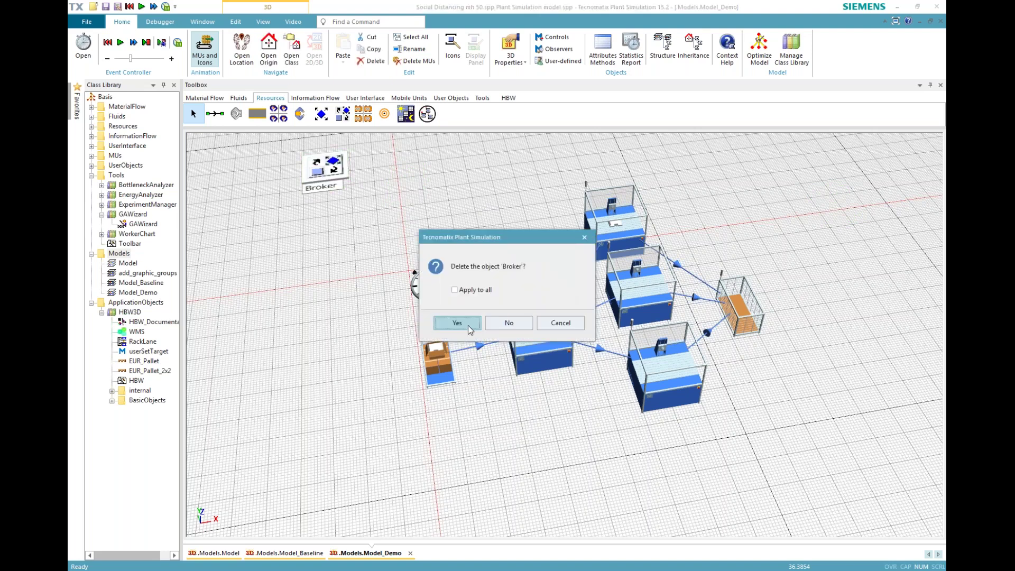
click(457, 322)
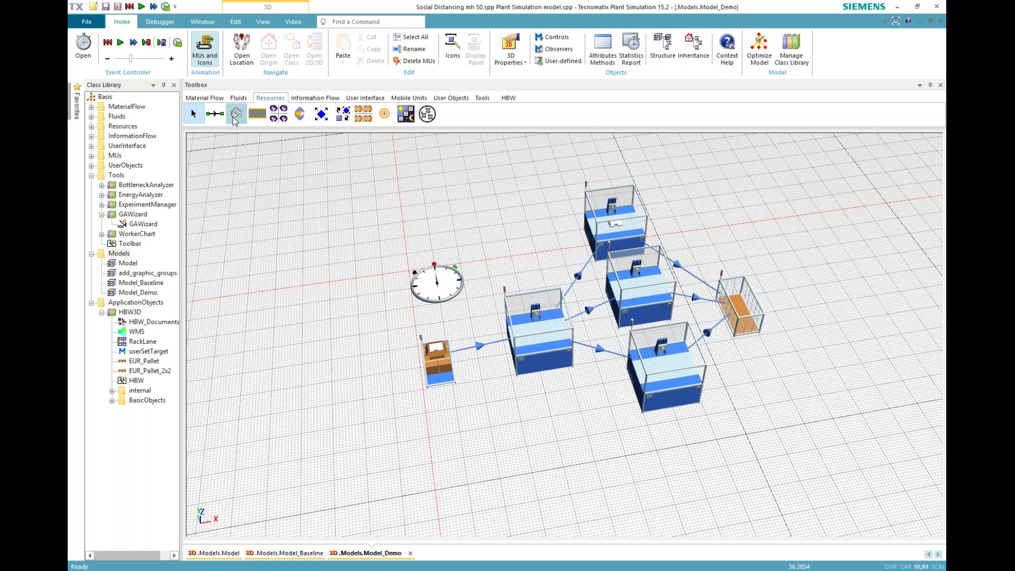
- Place a Workplace directly in front of the first Station and each of the three parallel Stations
drag(236, 114, 547, 383)
drag(241, 117, 625, 268)
click(706, 228)
drag(707, 230, 674, 259)
drag(236, 114, 645, 255)
drag(240, 112, 650, 346)
drag(237, 121, 652, 439)
click(575, 421)
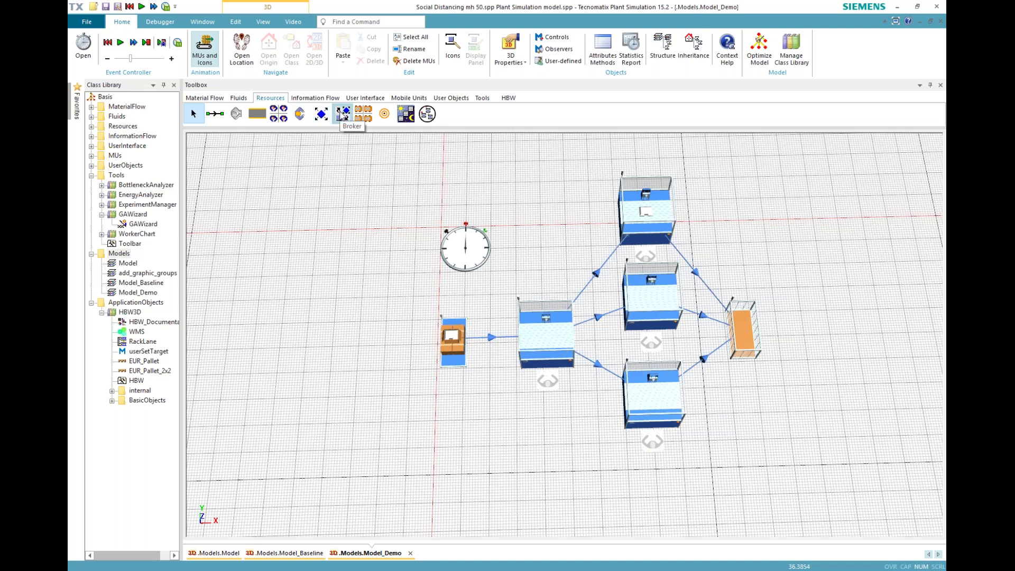
- Add a WorkerPool in the open area beside the Source and a Broker behind it
drag(279, 114, 343, 348)
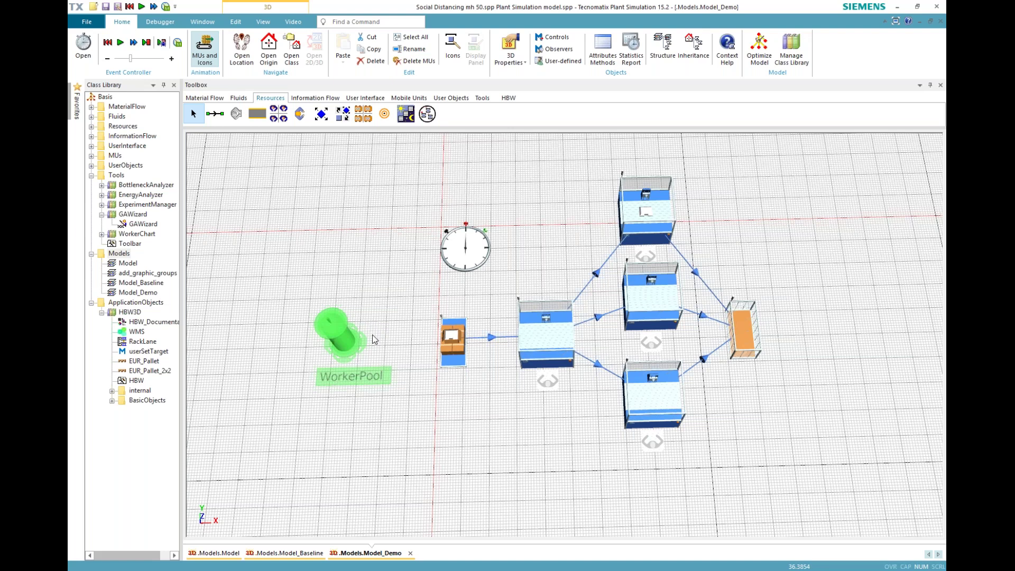
click(344, 281)
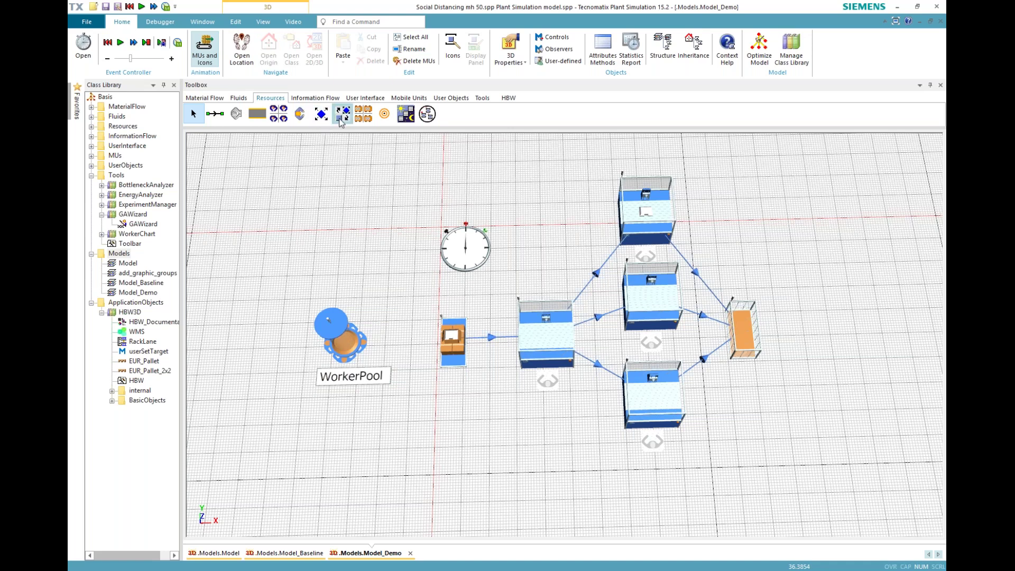
drag(342, 123, 334, 258)
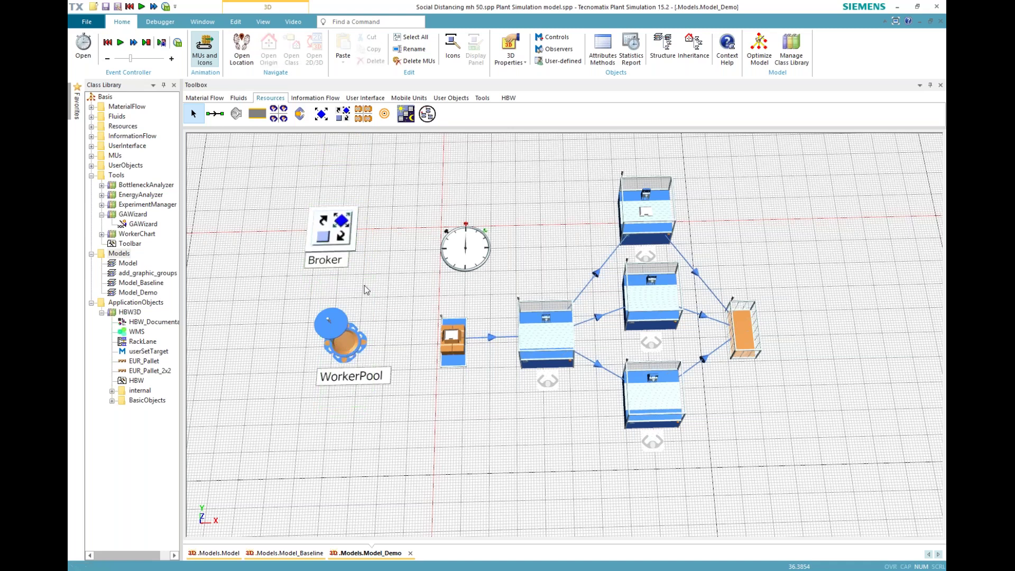
- Activate the Processing importer of the first Station, keeping root.Broker as its Broker
click(557, 368)
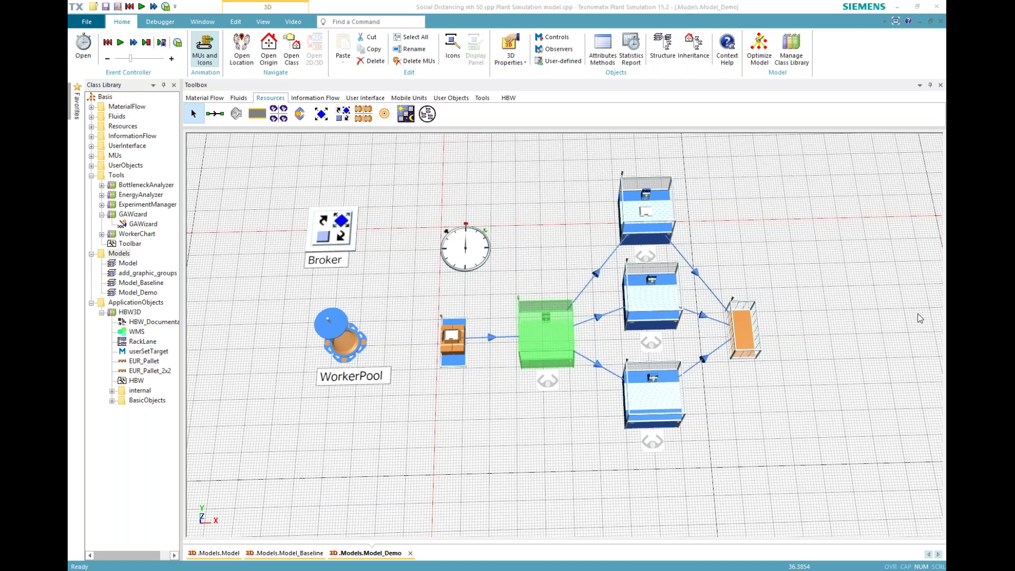
double_click(629, 227)
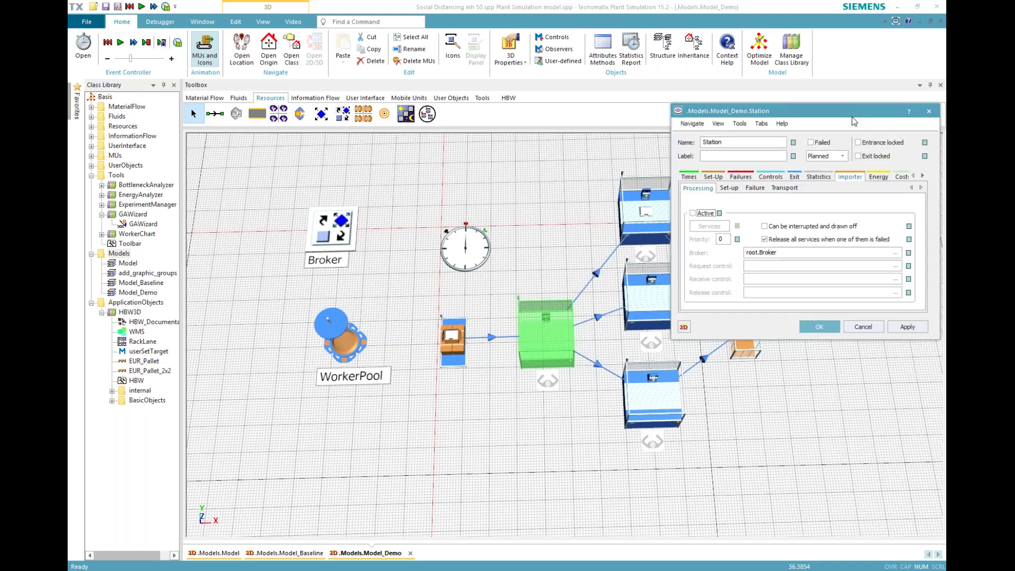
click(693, 213)
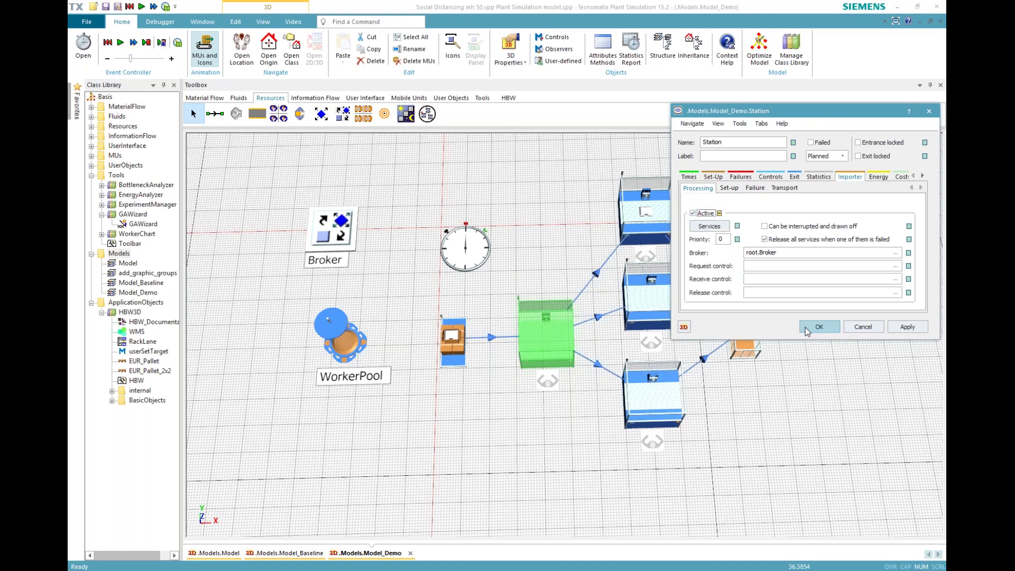
click(818, 328)
- Make sure the Processing importer is active on each of the three parallel Stations, then clear the selection
click(630, 221)
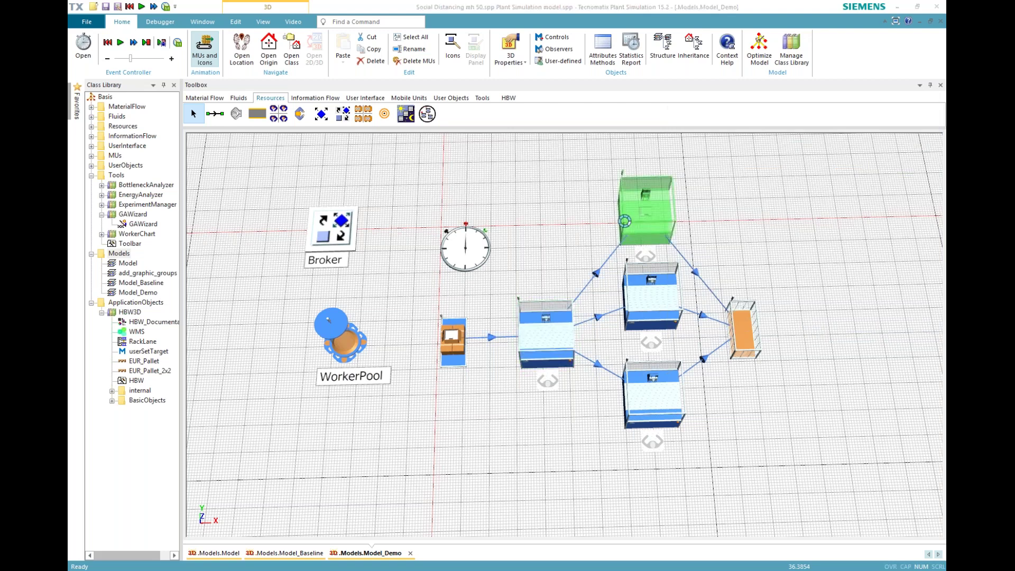
double_click(625, 221)
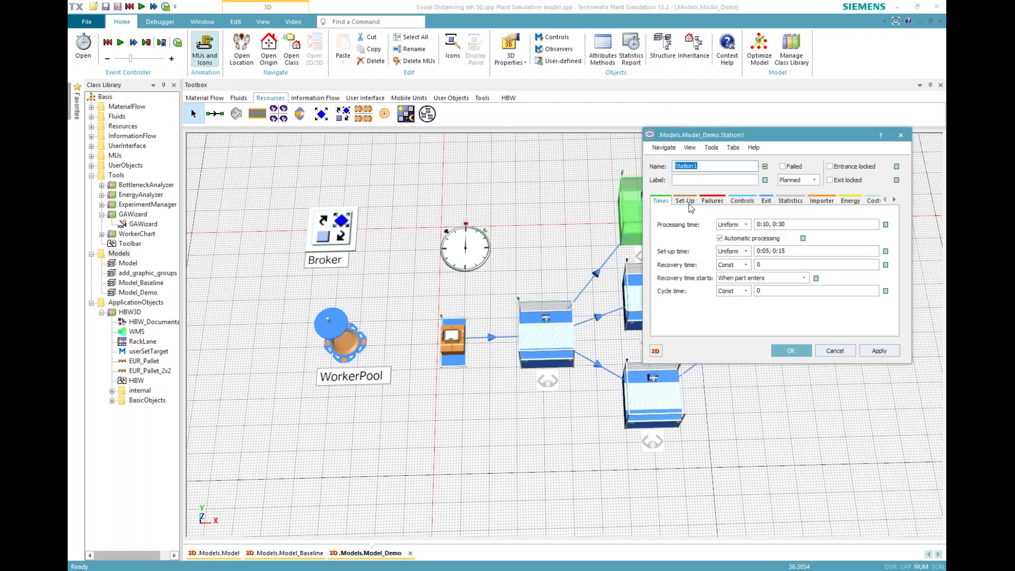
click(820, 201)
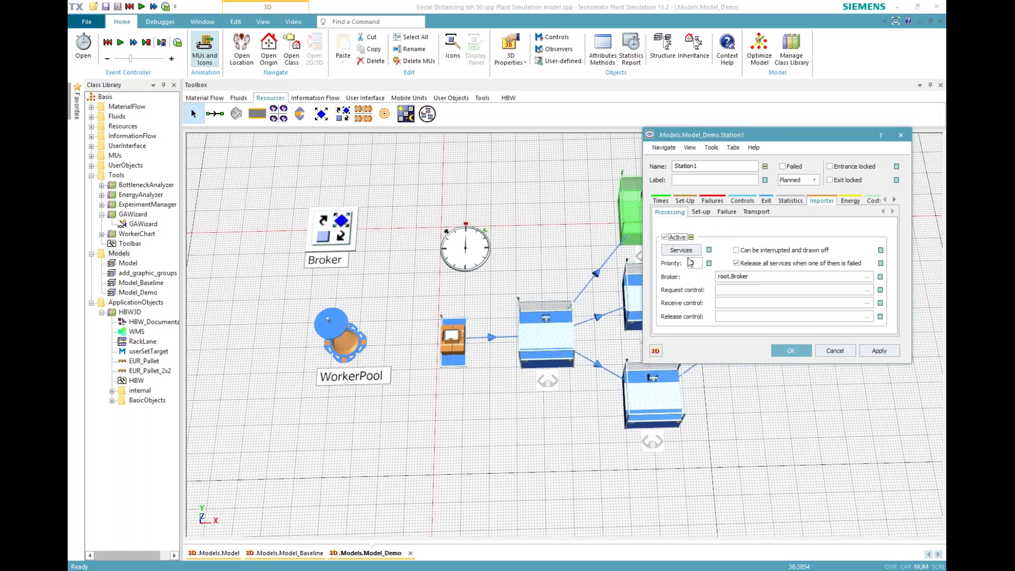
click(791, 351)
click(669, 306)
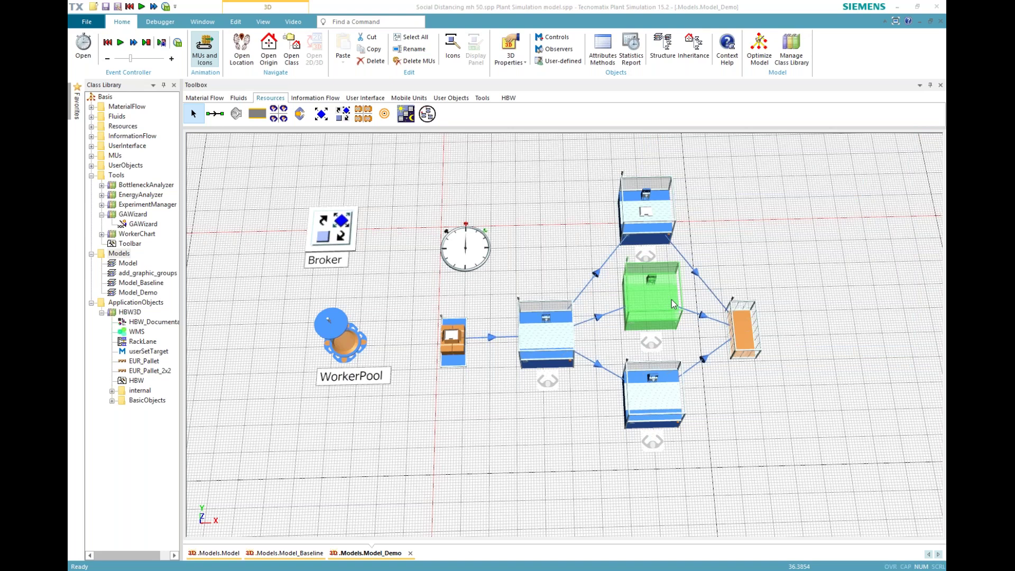
click(676, 403)
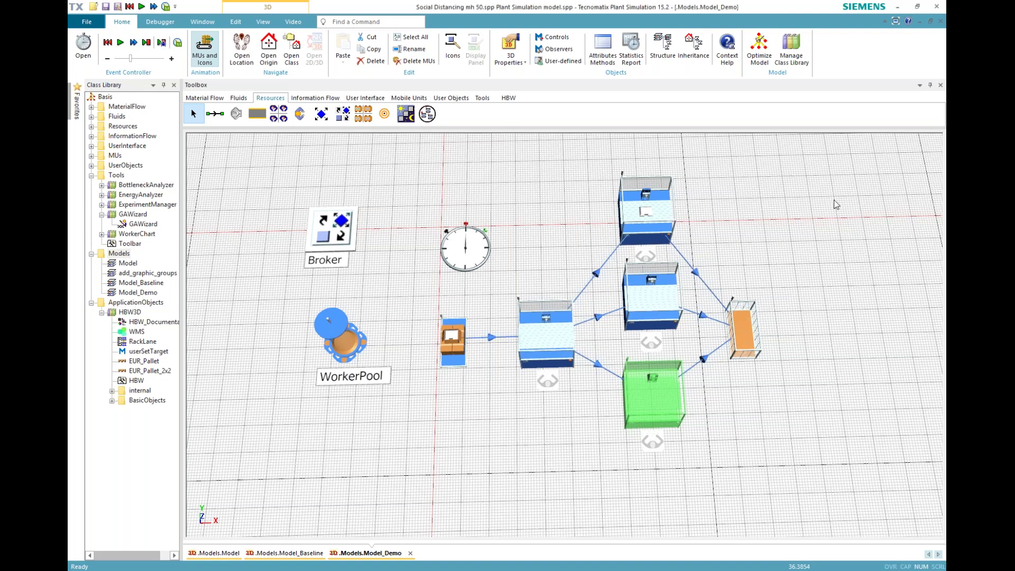
click(547, 195)
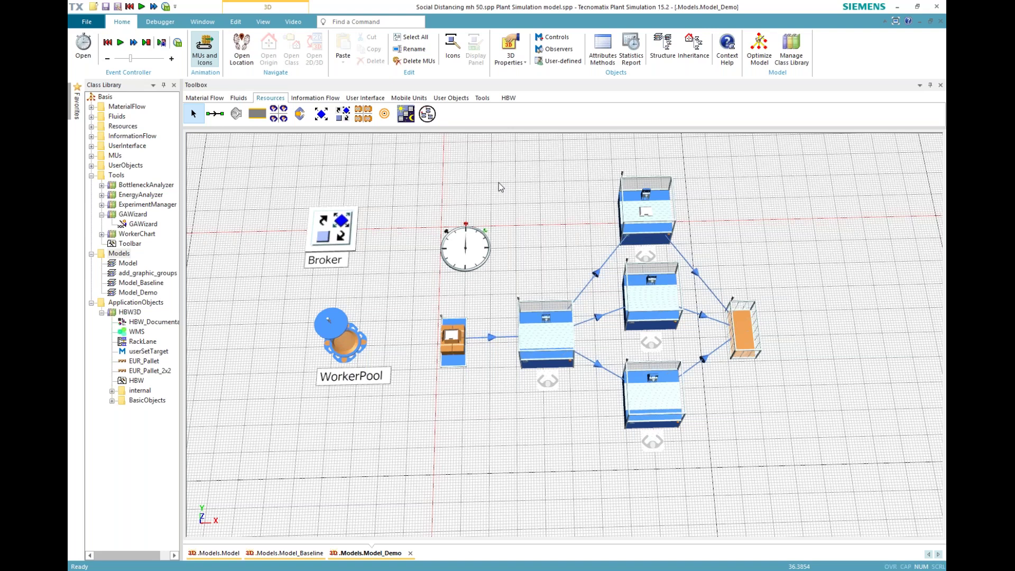
- Reset and start the simulation, and slow down its speed
click(128, 9)
click(141, 7)
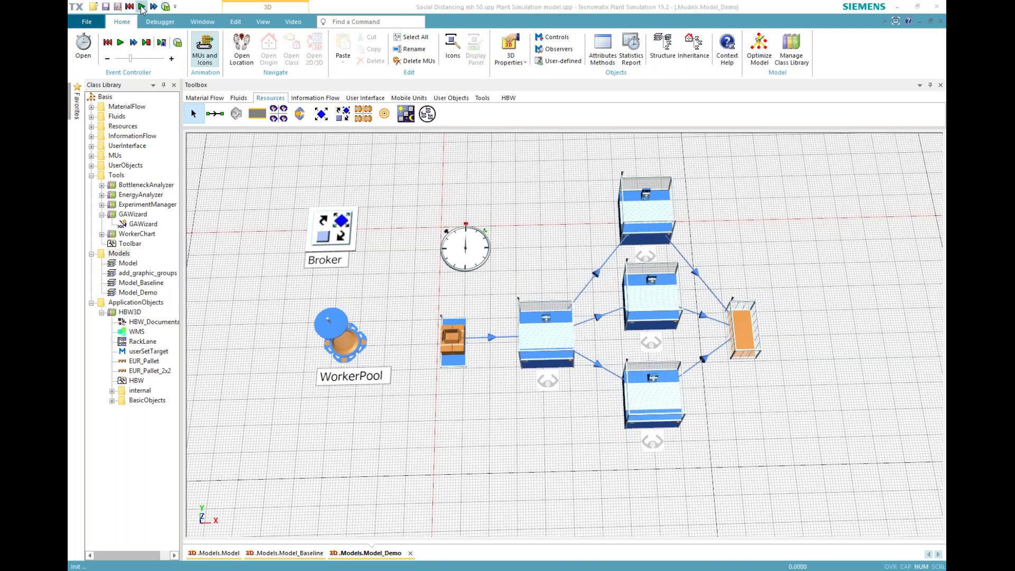
drag(573, 424, 594, 405)
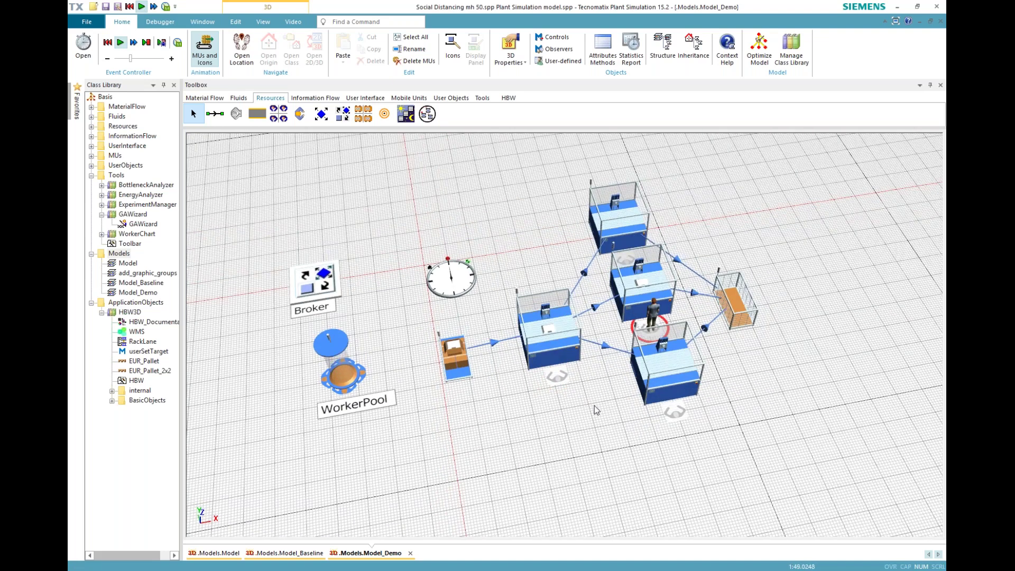
click(122, 59)
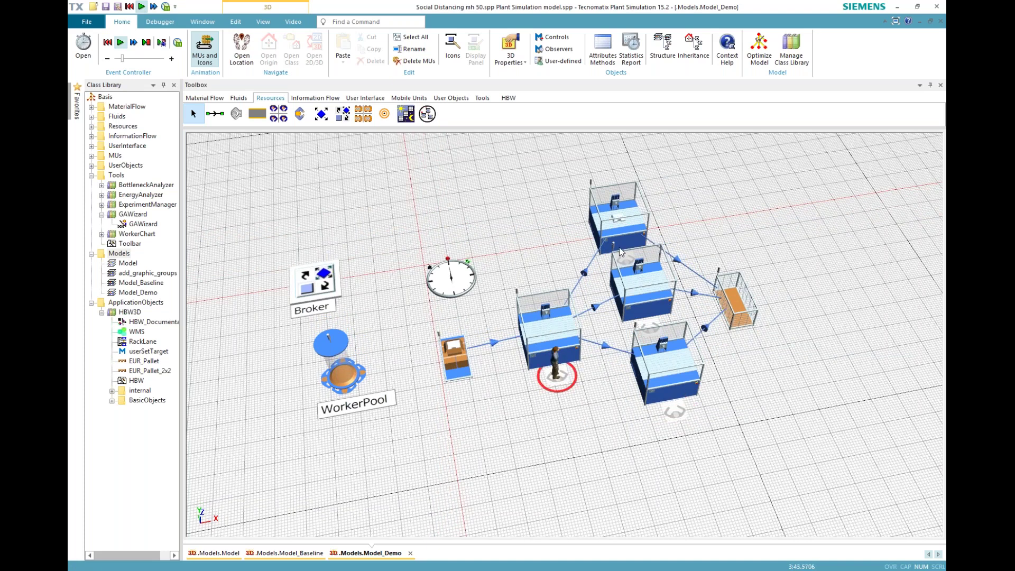
- Examine the WorkerPool's travel mode and Broker attributes, then close its settings
double_click(341, 376)
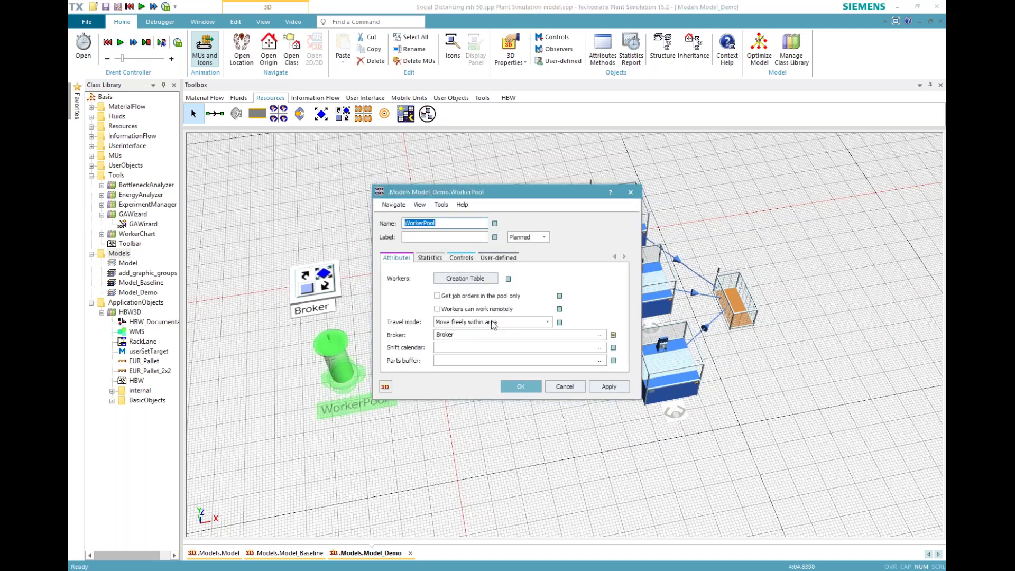
drag(502, 191, 396, 57)
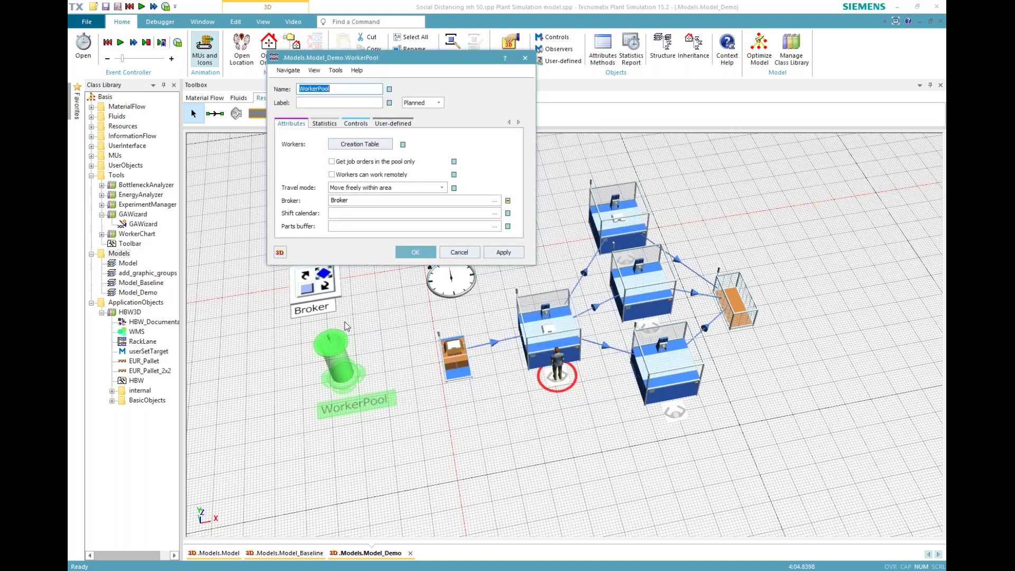
click(415, 252)
- Resume the simulation and raise its speed to about the middle of the range
click(502, 218)
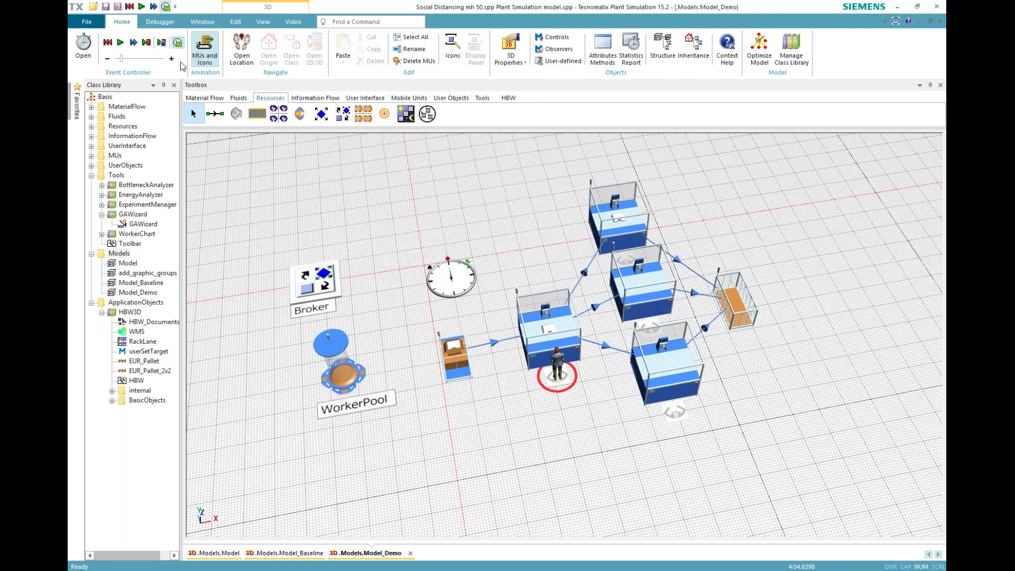
click(119, 43)
drag(121, 58, 137, 62)
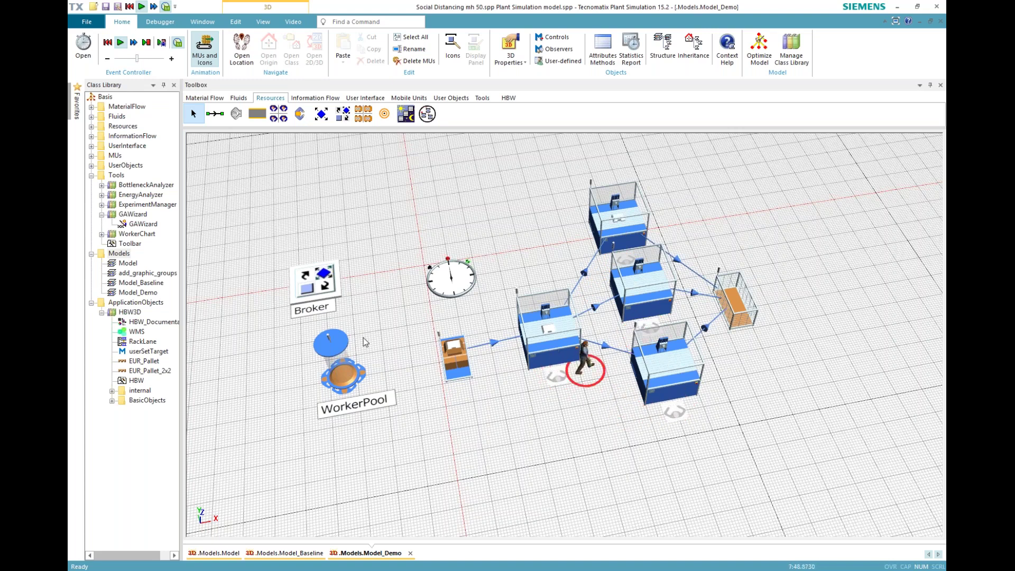
- Set the amount of workers in the WorkerPool's Creation Table to 4 and apply the change
double_click(342, 371)
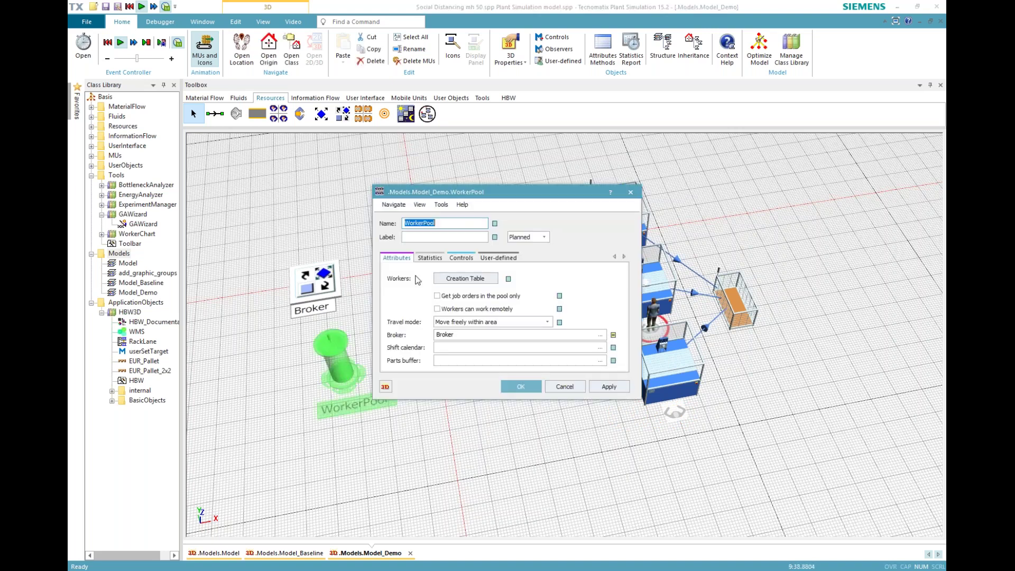
click(464, 280)
click(381, 243)
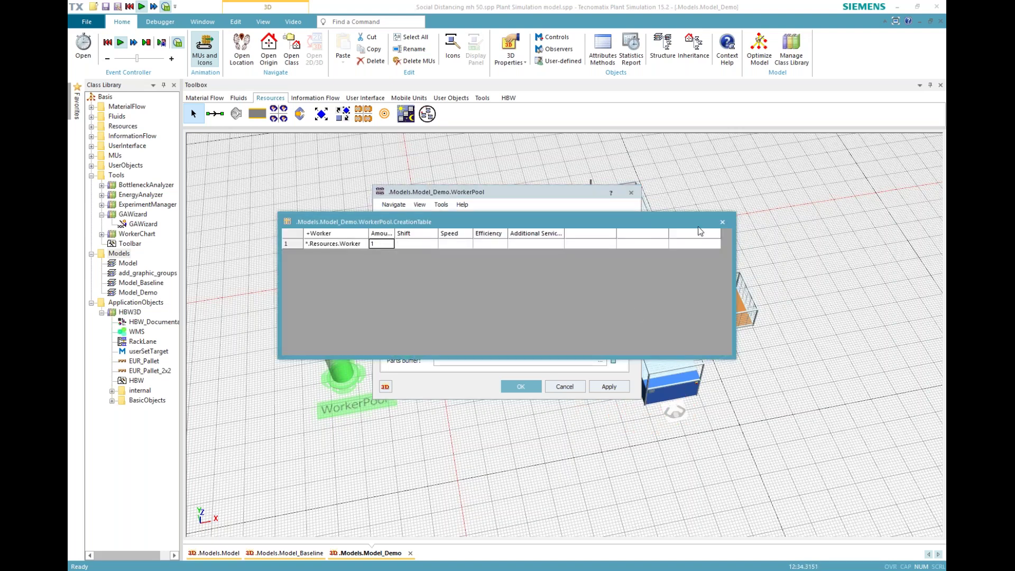
click(722, 222)
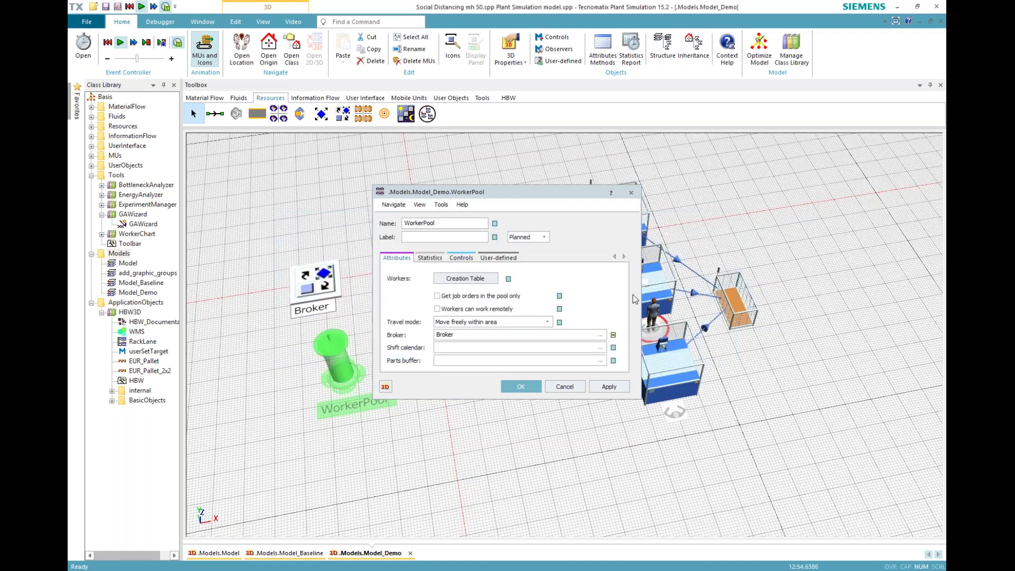
click(494, 280)
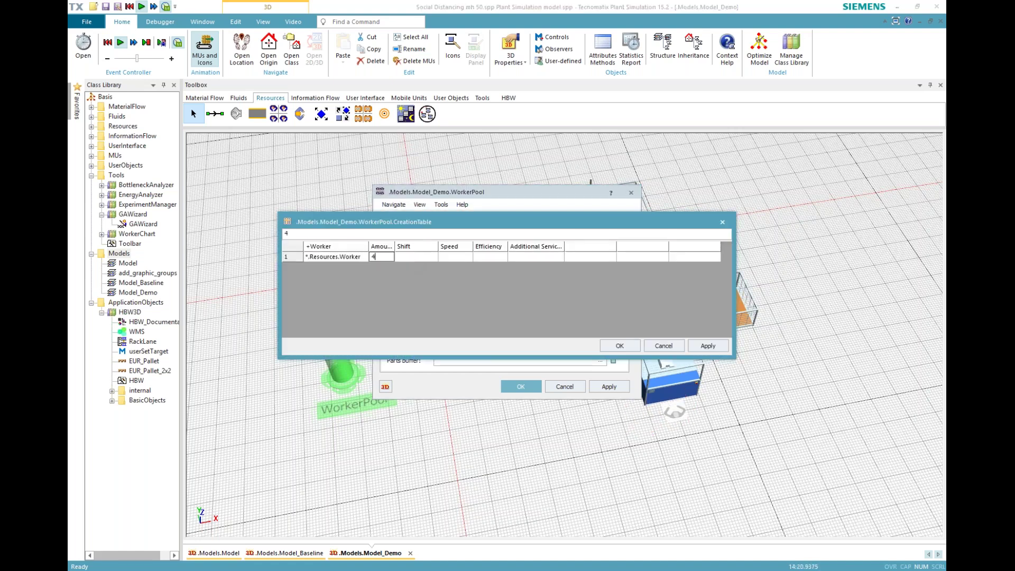
click(620, 345)
click(519, 388)
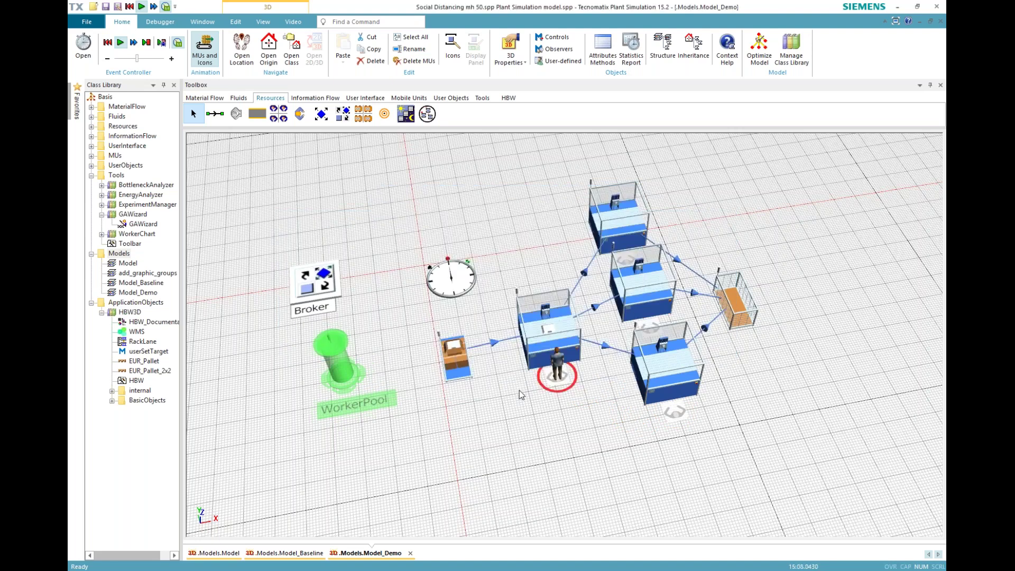
click(468, 208)
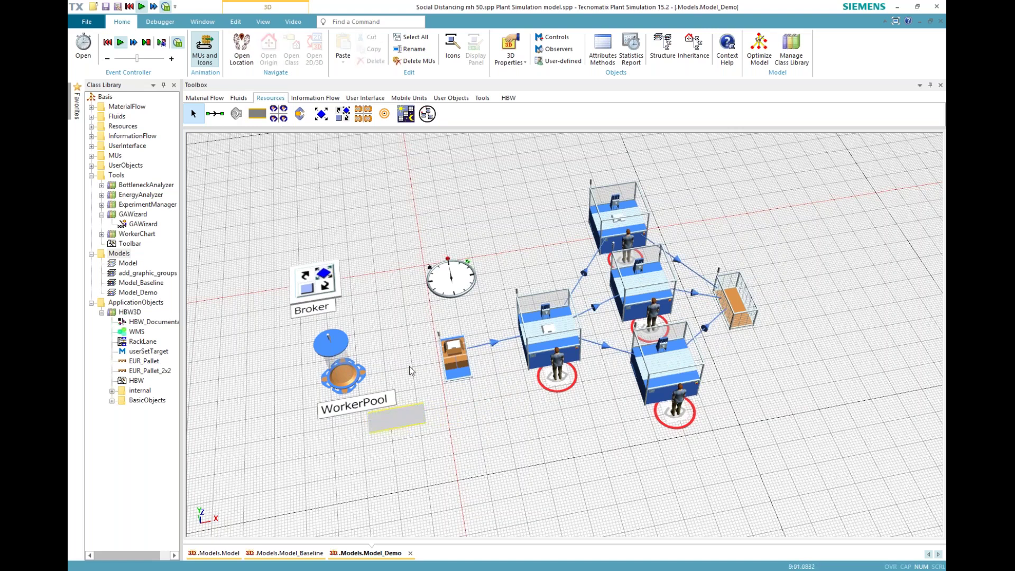
- Set the length of the FootPath beside the WorkerPool to 3 m
double_click(402, 420)
click(438, 286)
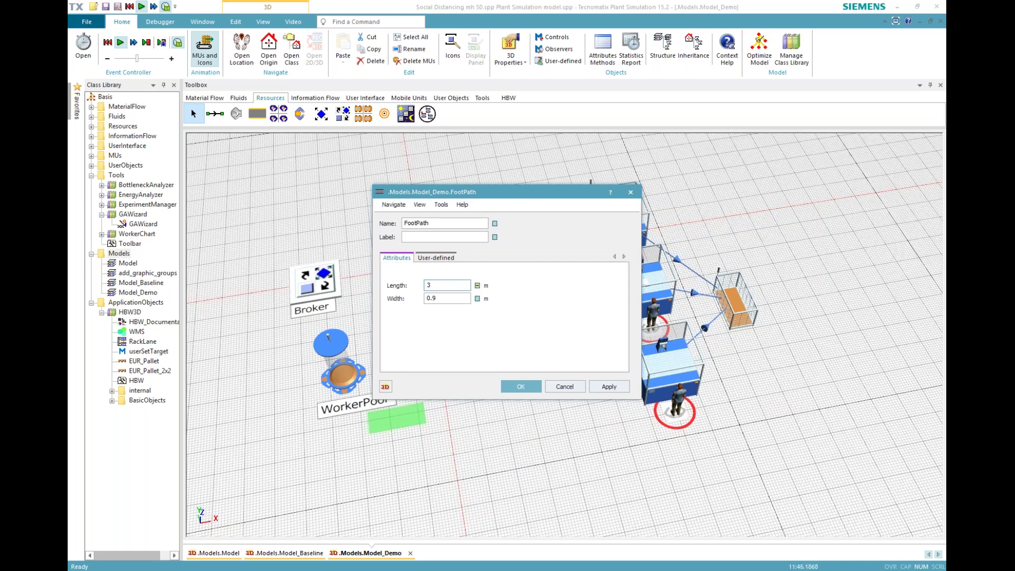
key(Return)
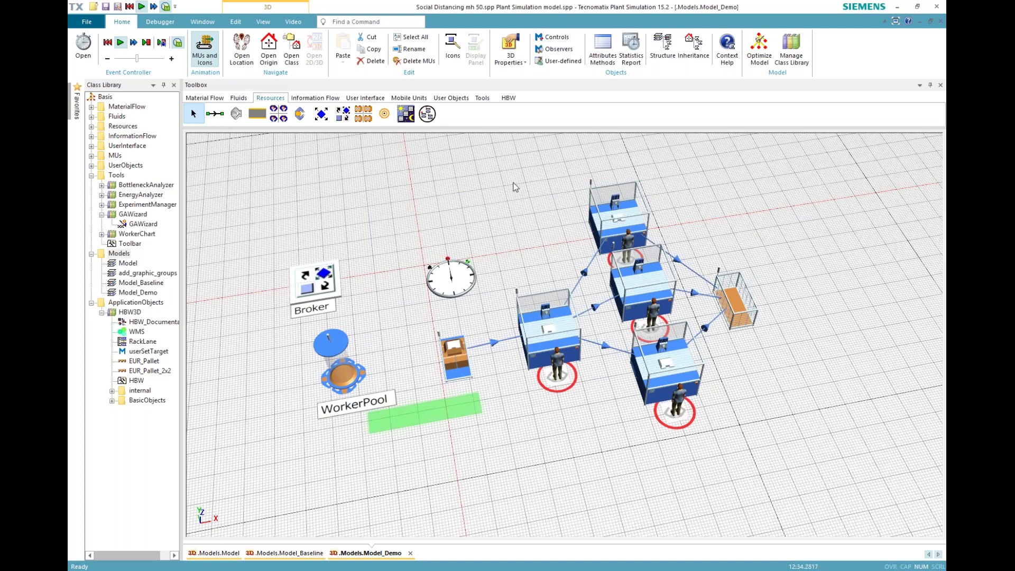
click(468, 195)
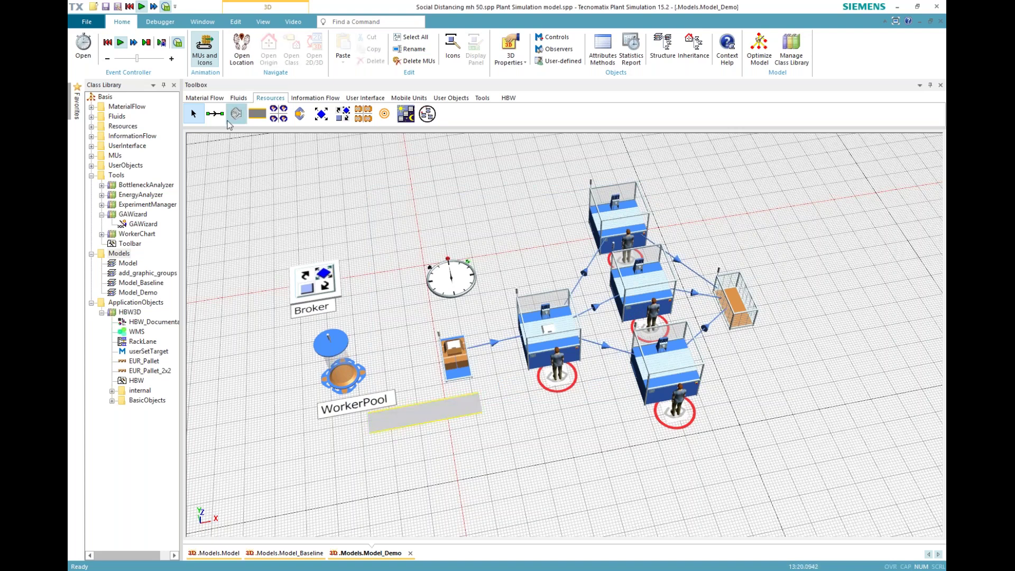
- Connect the WorkerPool to the FootPath, and connect the FootPath to the first Station's Workplace
click(215, 113)
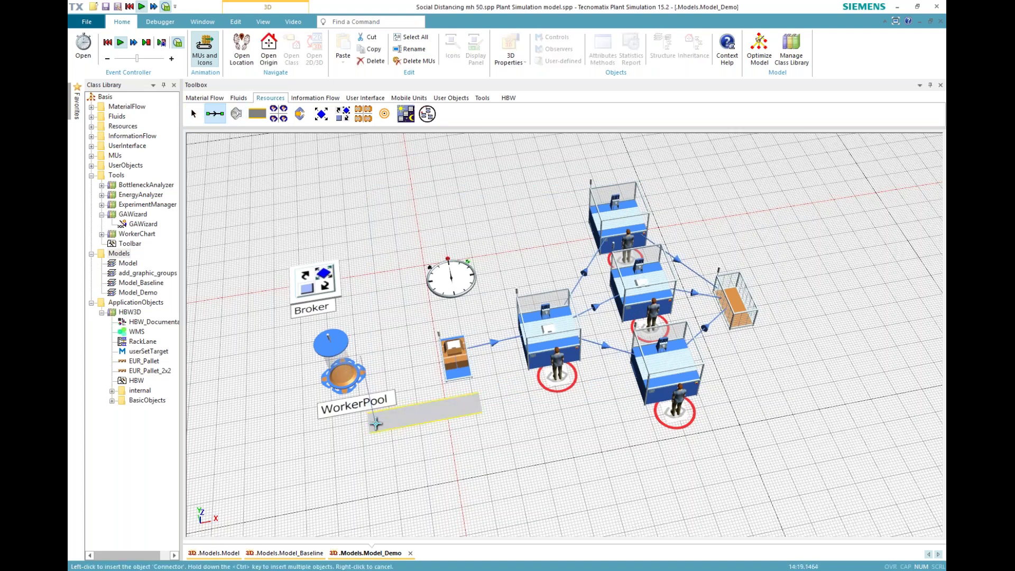
click(376, 423)
click(210, 113)
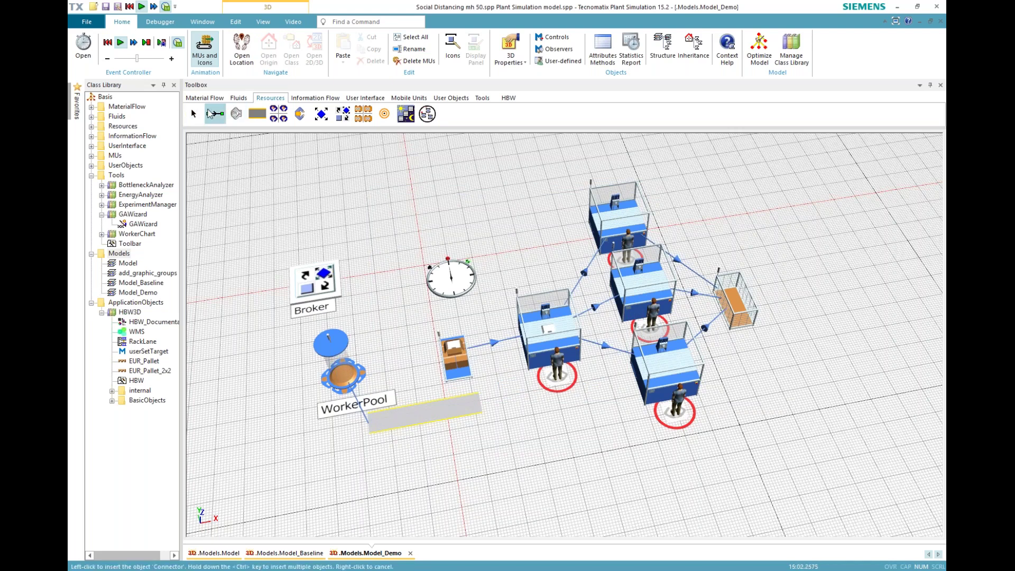
click(486, 422)
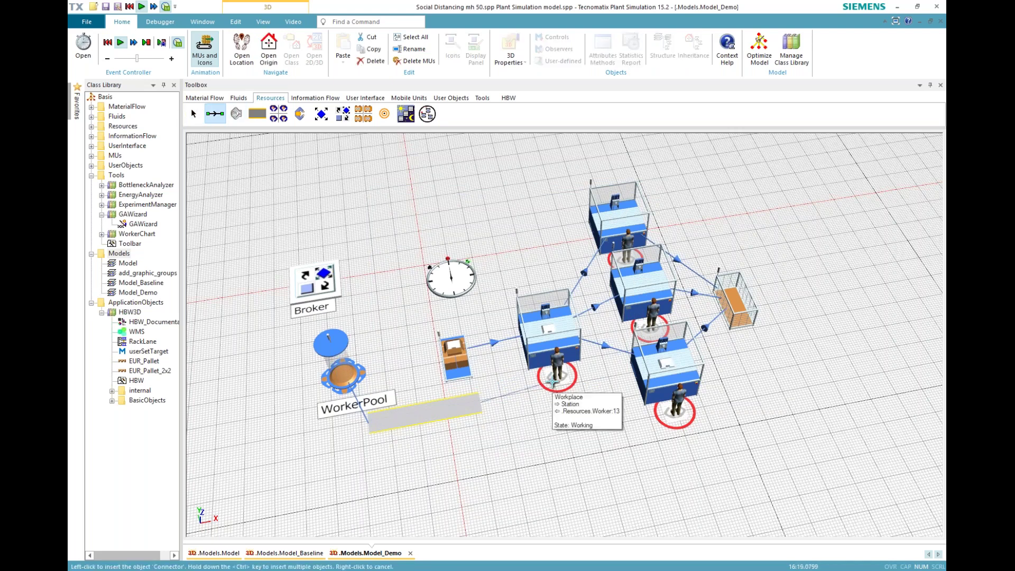
click(552, 381)
- Reset the simulation and change the WorkerPool's travel mode so that workers have to use the FootPath
click(129, 7)
click(346, 381)
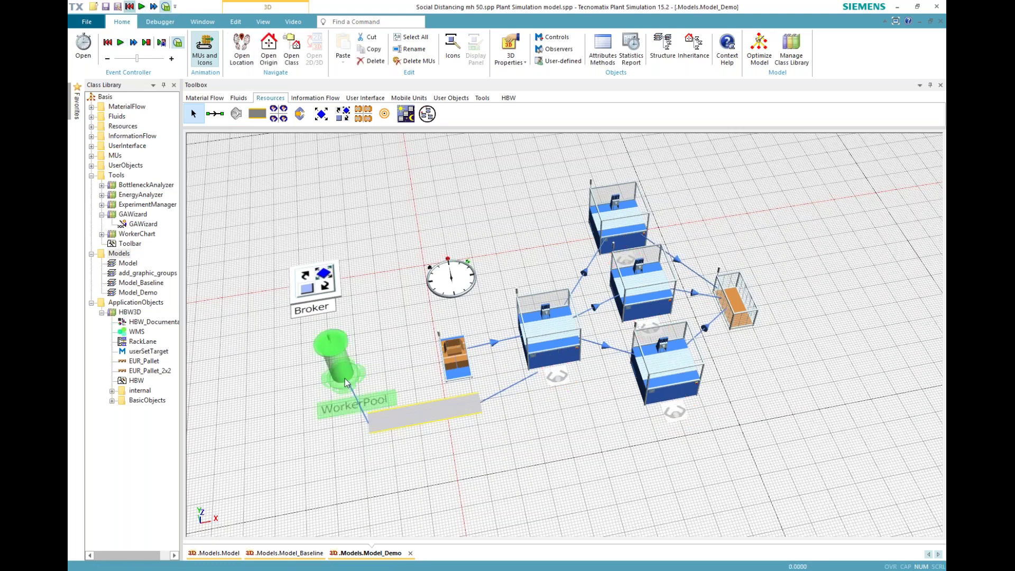
double_click(346, 381)
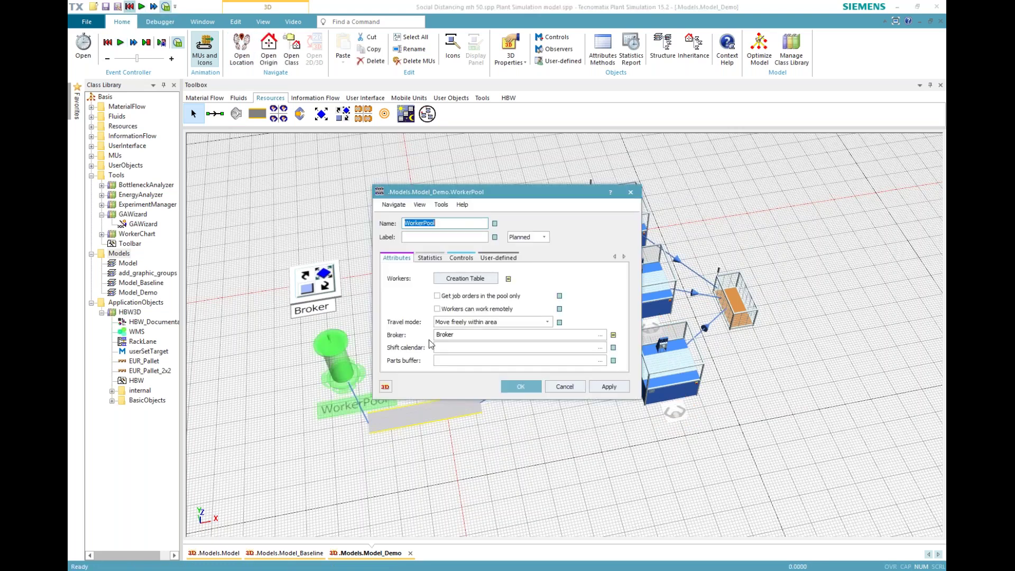
click(463, 322)
click(470, 341)
click(520, 387)
click(526, 214)
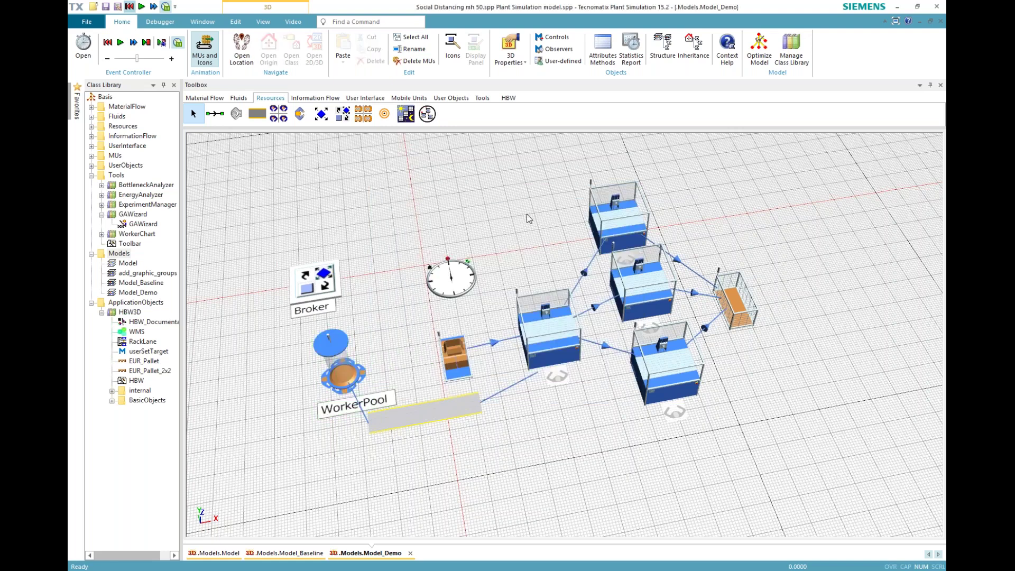
- Try running the simulation with workers restricted to the FootPath, and stop it
click(120, 42)
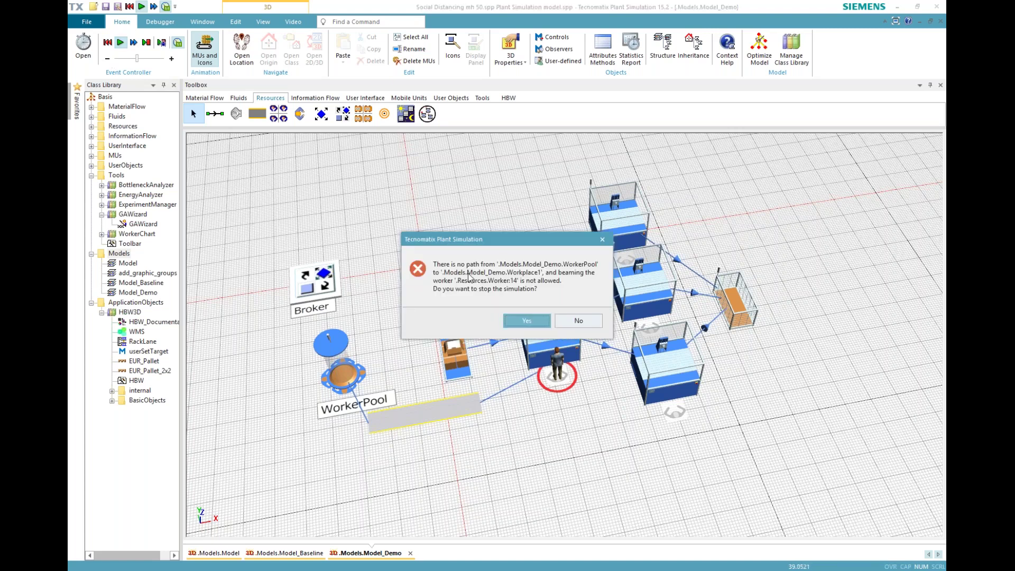
drag(512, 239, 444, 146)
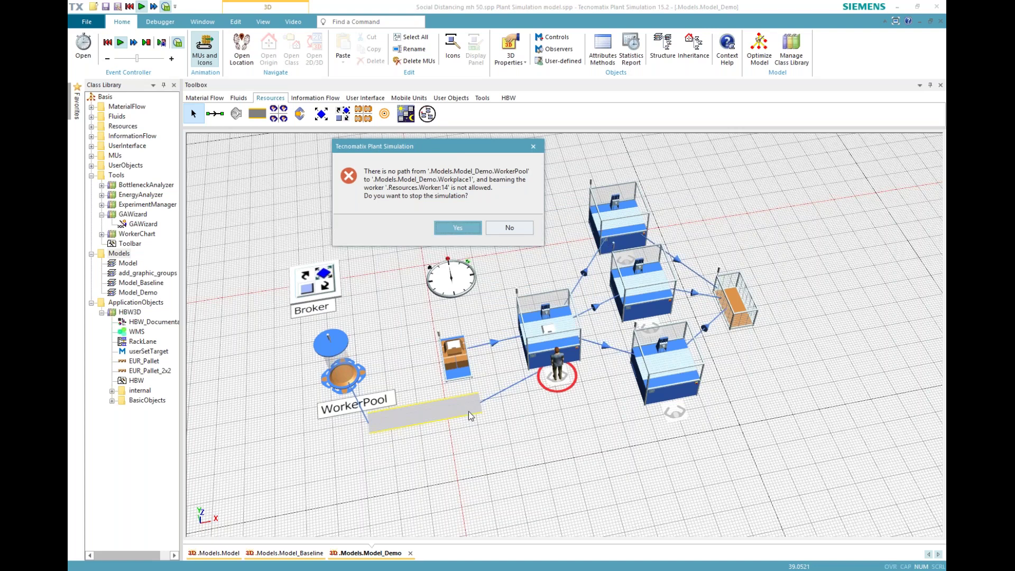
click(445, 227)
- Set the WorkerPool's travel mode back to Move freely within area, and restart the simulation from a reset
double_click(352, 373)
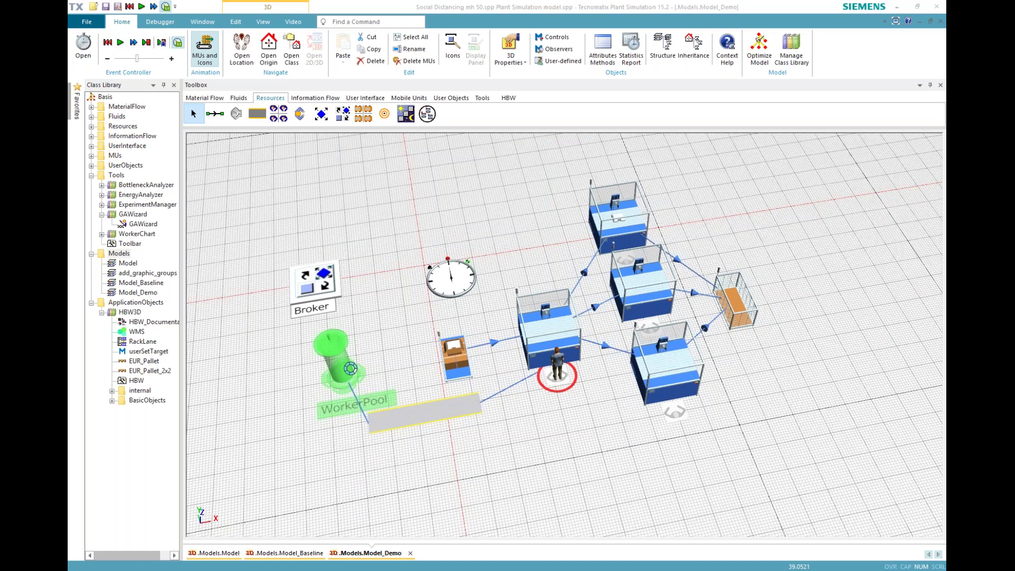
click(467, 323)
click(467, 330)
click(520, 387)
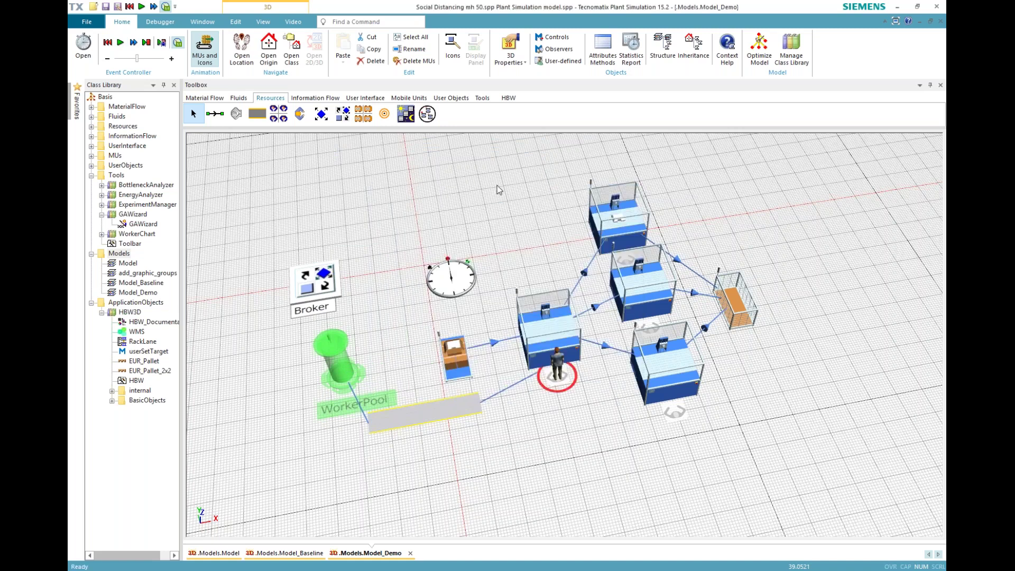
click(499, 191)
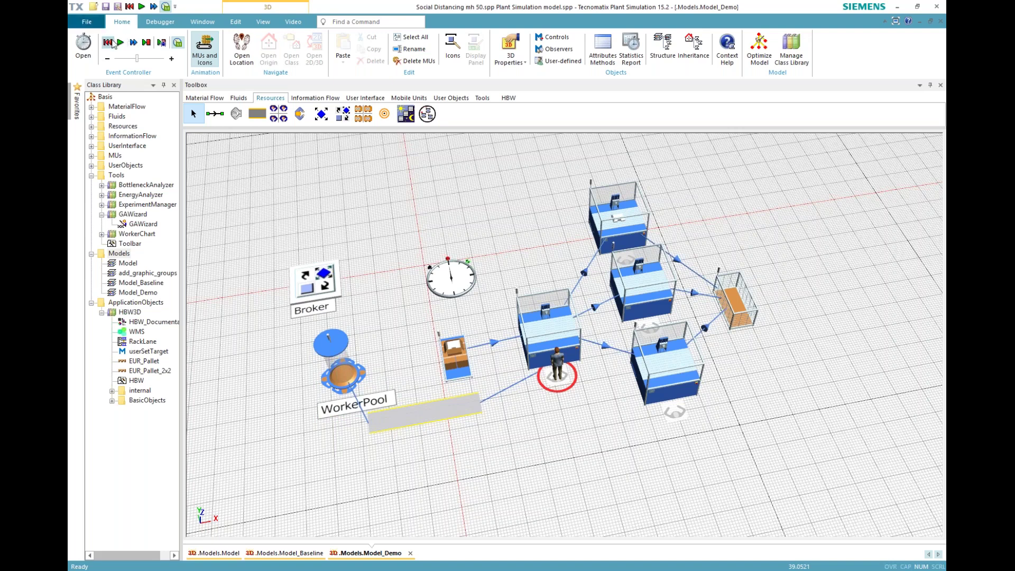
click(113, 42)
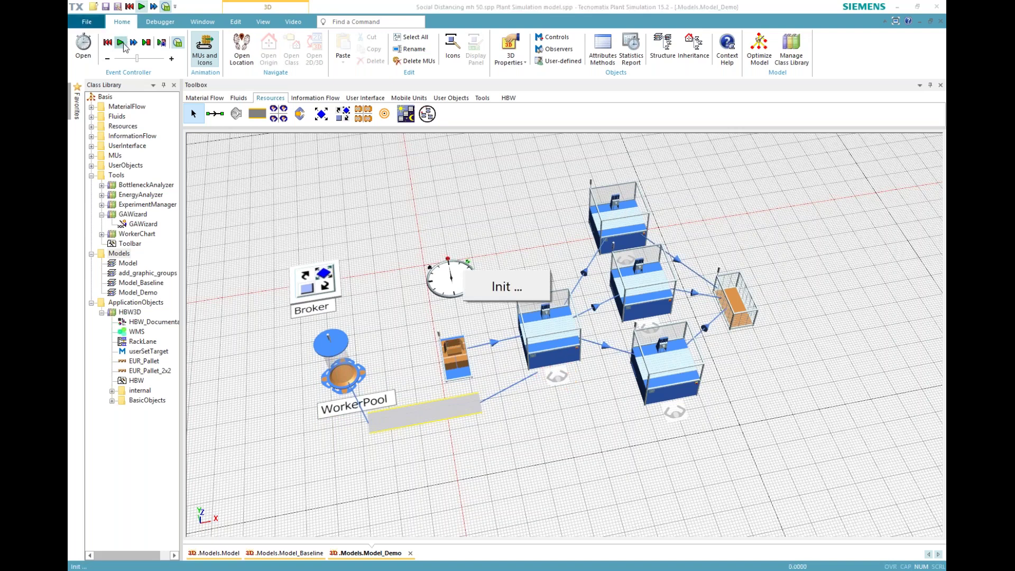
click(121, 43)
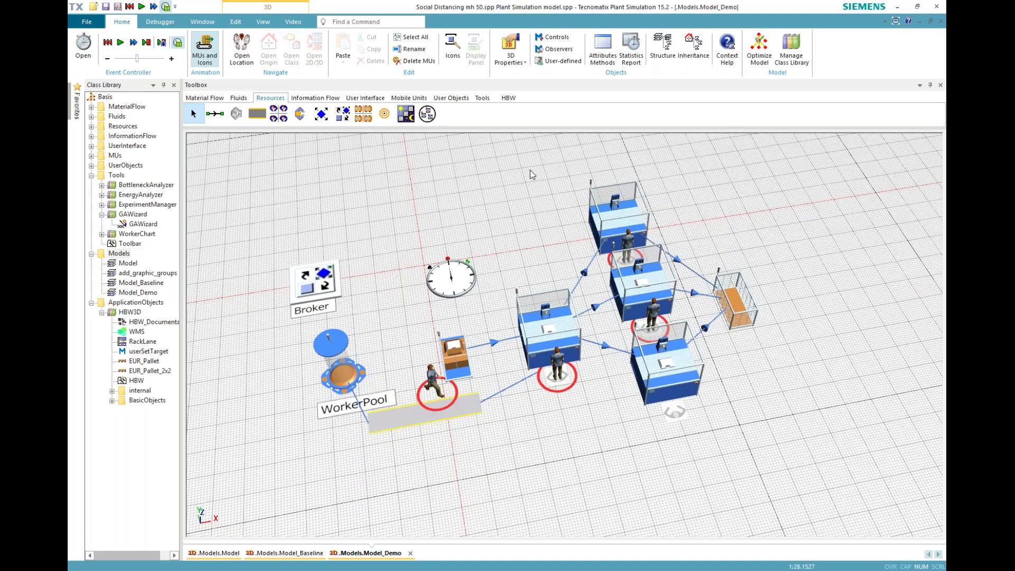
- Examine the processing times and energy settings of the first Station, then close them without changes
mouse_move(563, 324)
click(560, 321)
double_click(560, 321)
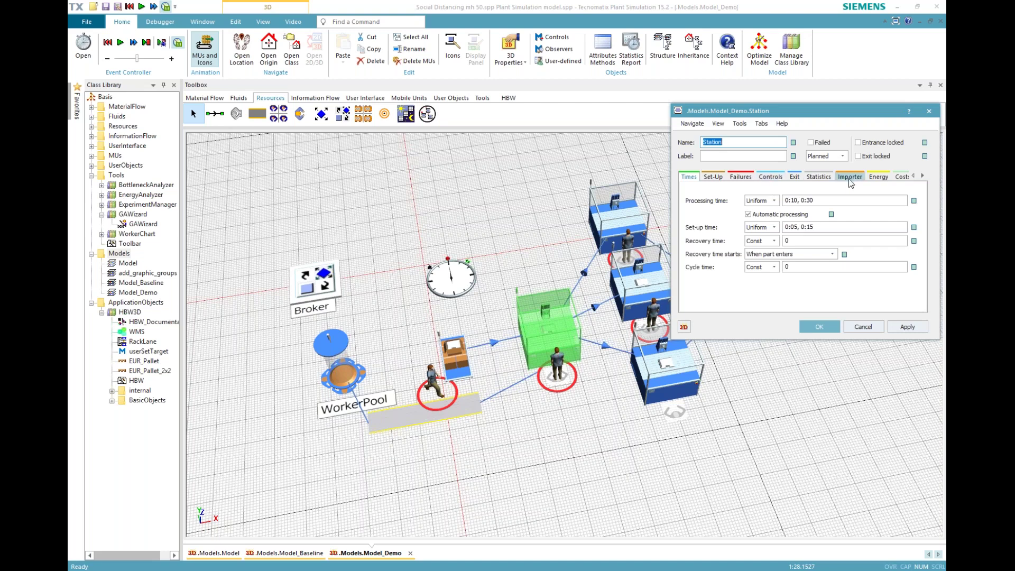
click(875, 178)
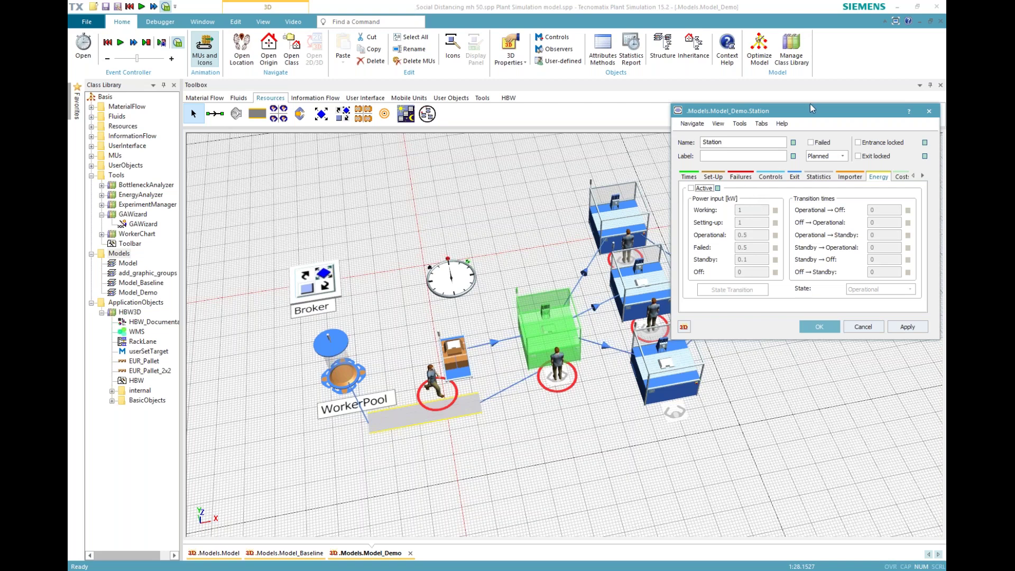
click(861, 328)
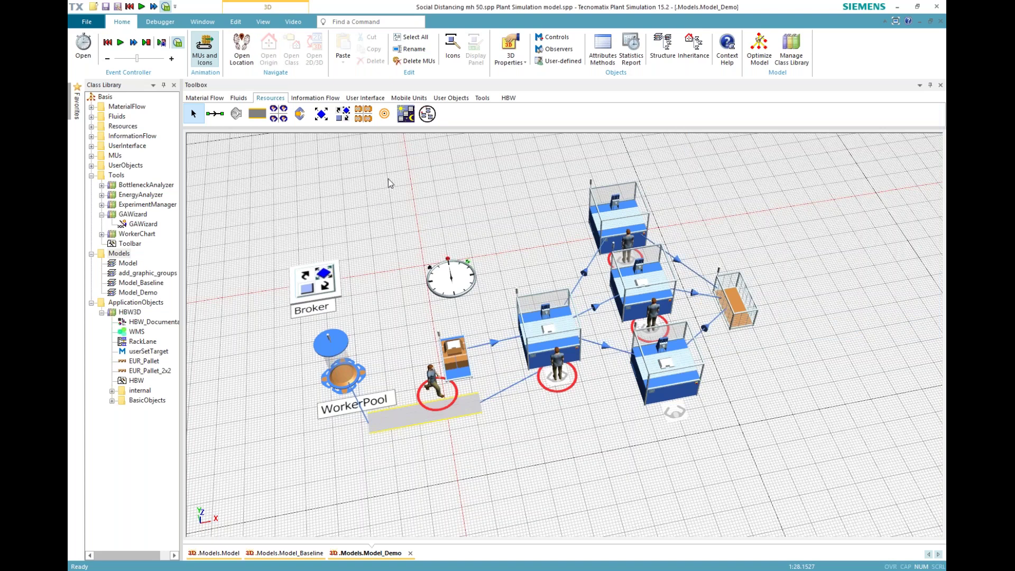
- Insert a PickAndPlace robot between the clock and the Stations, and move it closer to the Stations
click(219, 100)
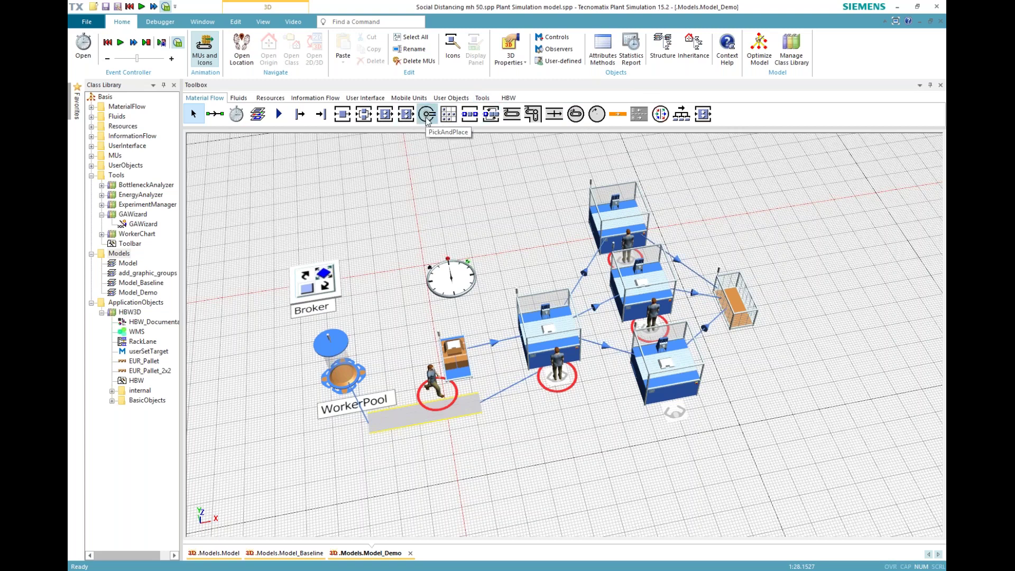
drag(425, 114, 520, 246)
click(520, 180)
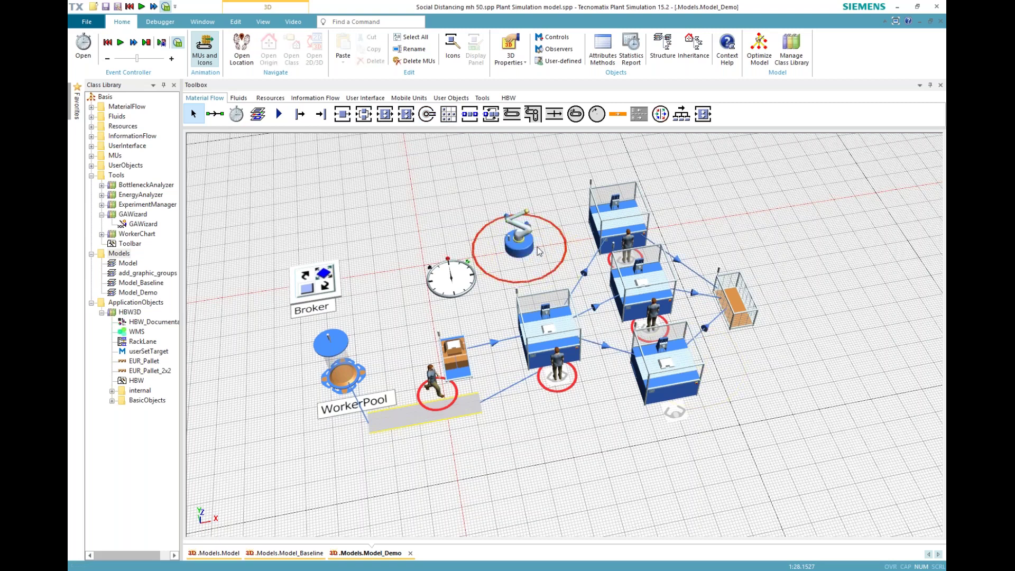
scroll(520, 210, up, 6)
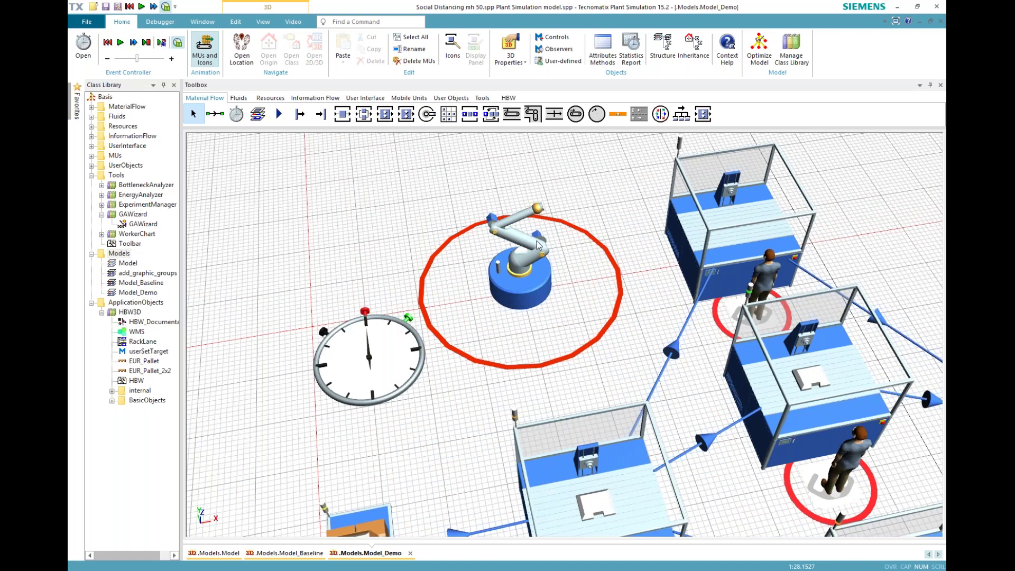
click(524, 273)
drag(523, 273, 596, 311)
click(539, 216)
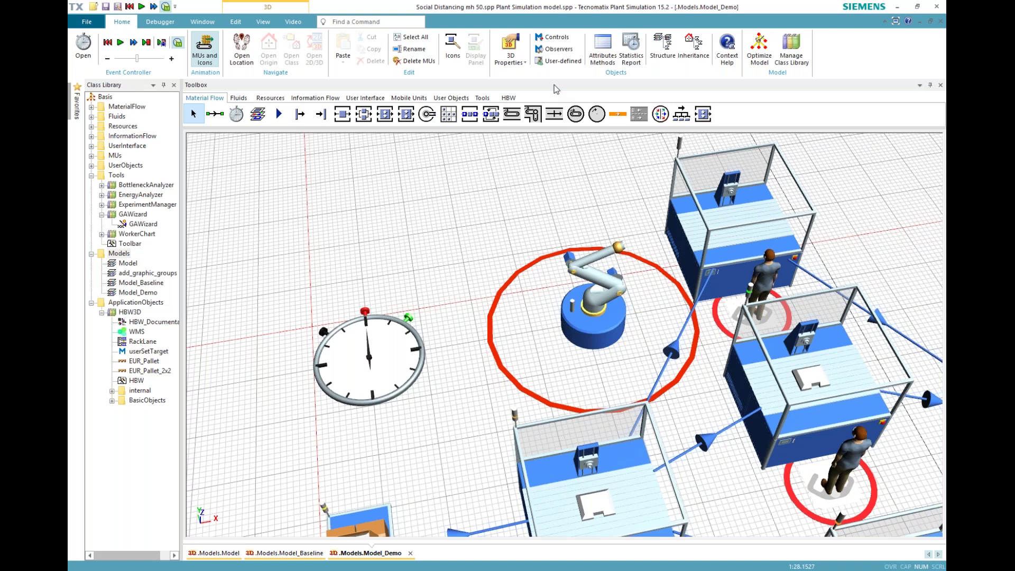
- Examine the PickAndPlace robot's attributes, energy and failure settings
scroll(468, 286, down, 3)
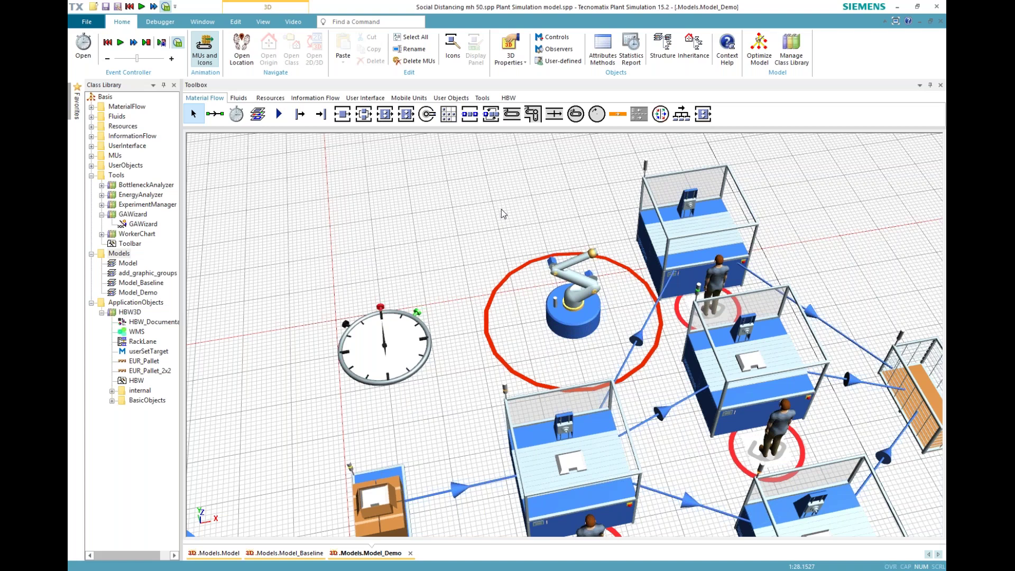
click(587, 302)
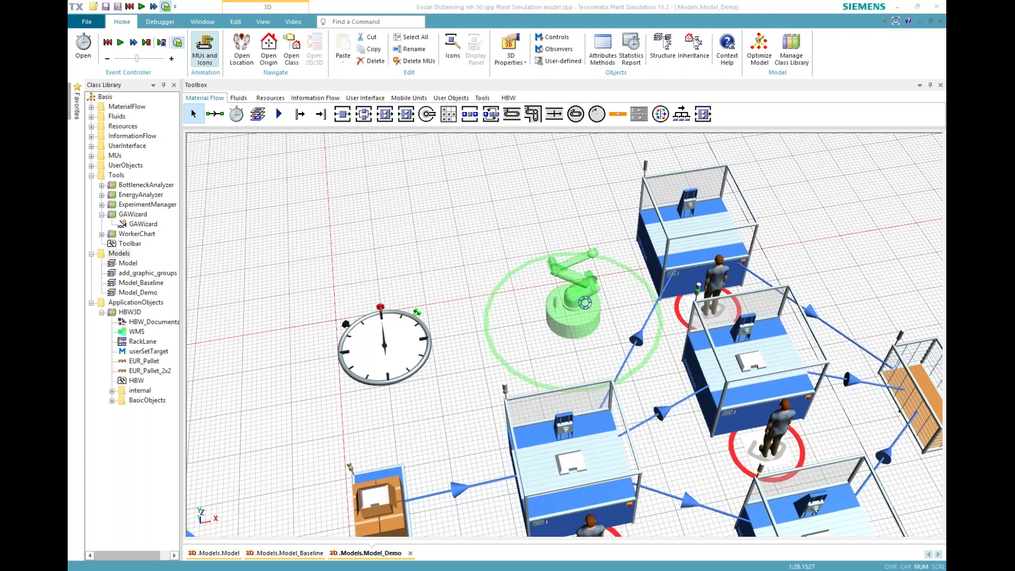
double_click(585, 302)
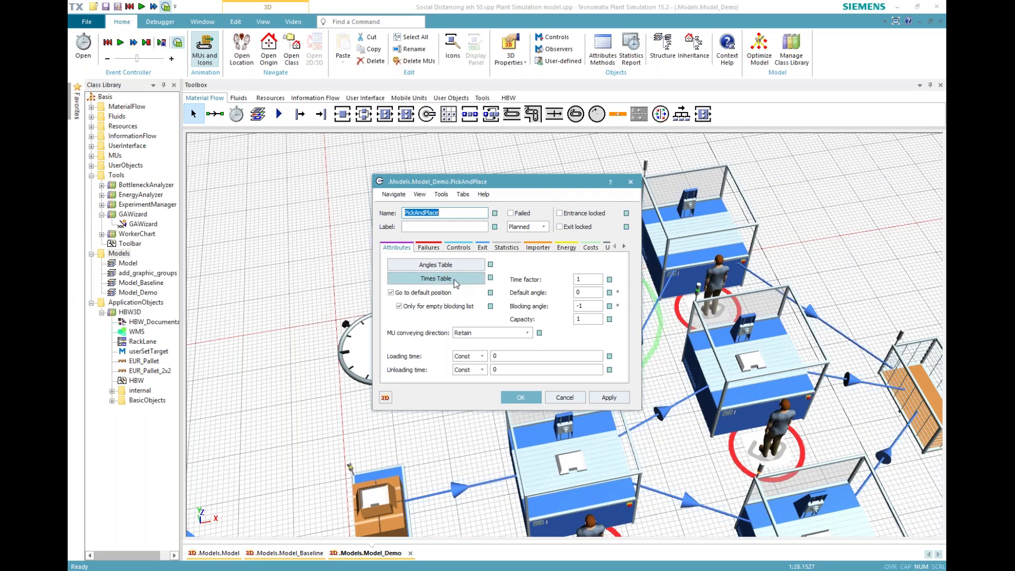
drag(507, 186, 389, 165)
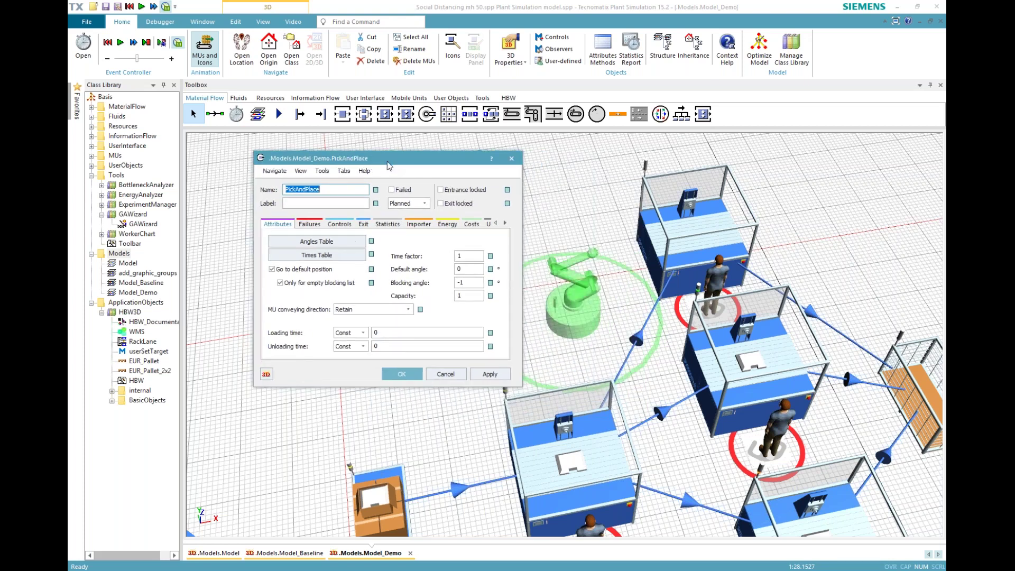
click(443, 223)
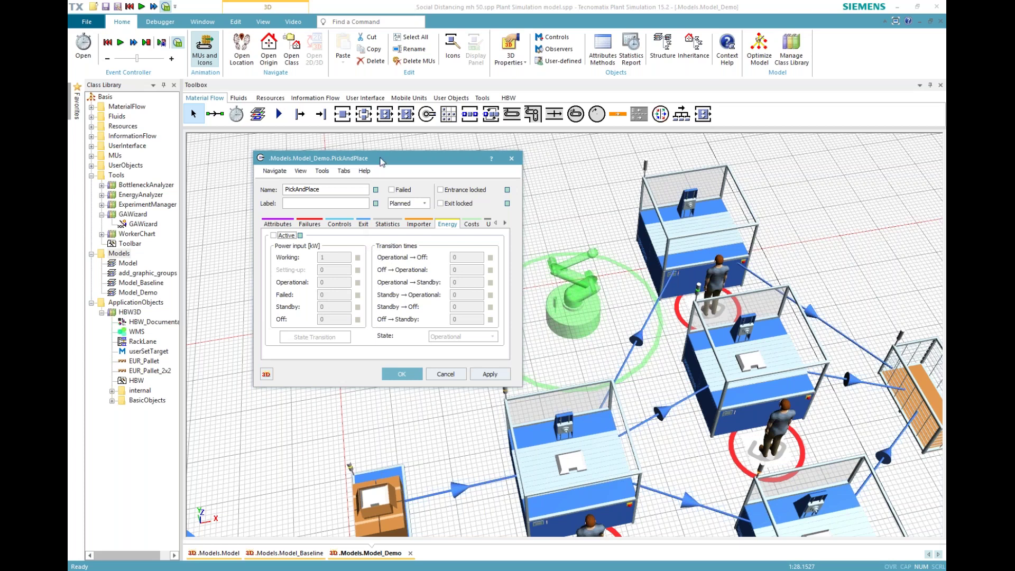
click(311, 224)
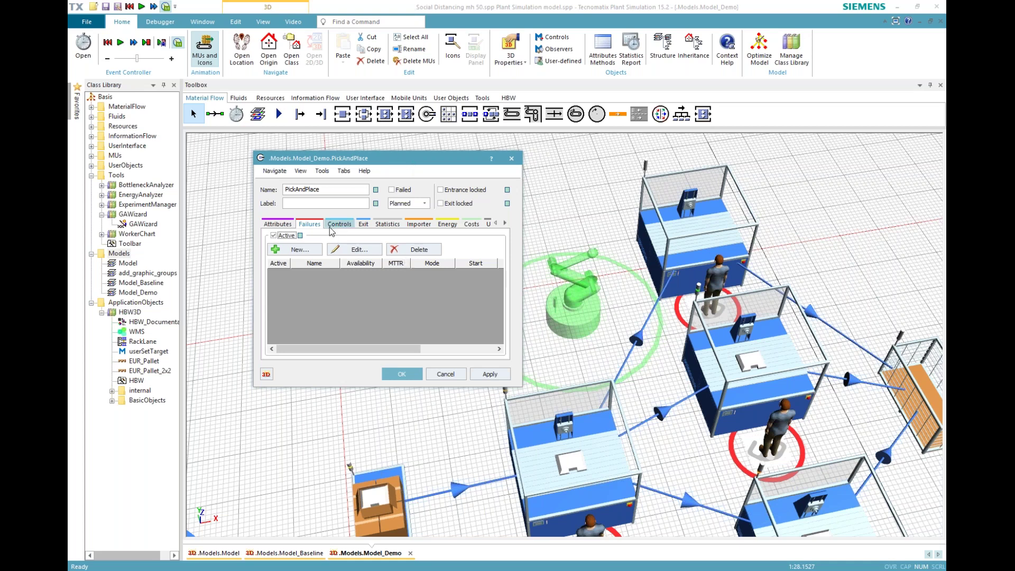
- Define a failure for the PickAndPlace robot with 95% availability and an MTTR of 1:00, then cancel out of the robot's settings
click(307, 249)
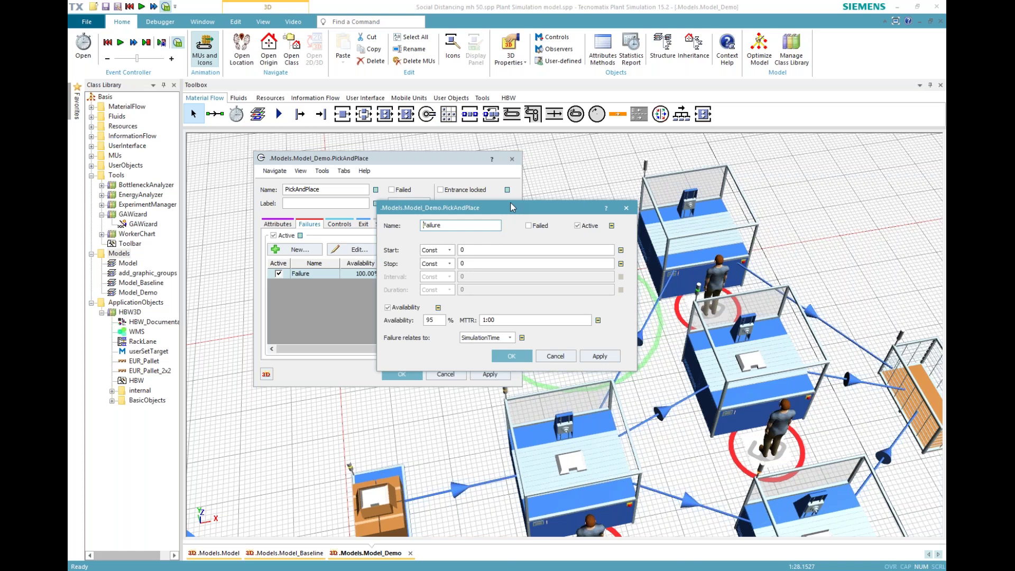
drag(511, 203, 353, 239)
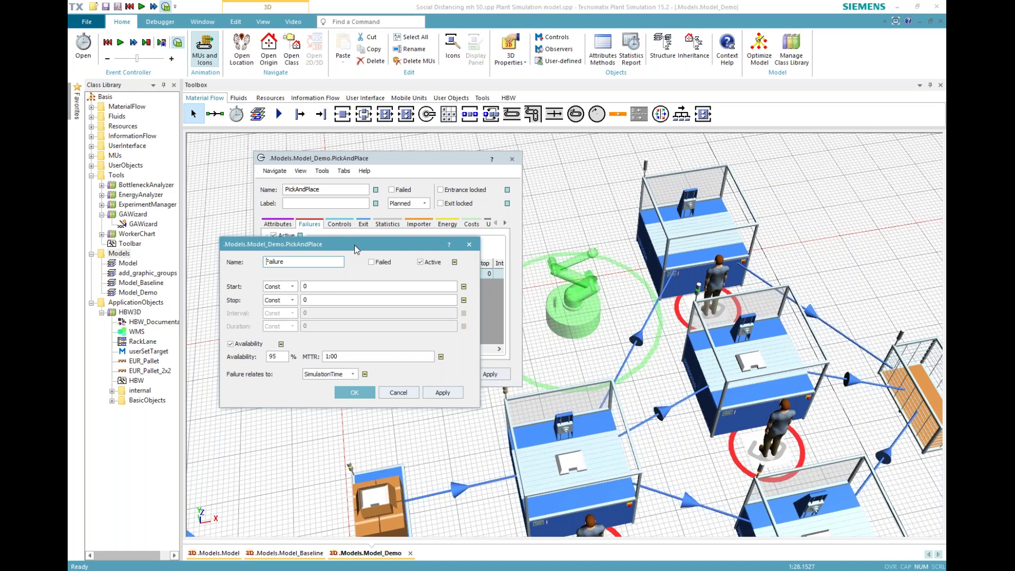
click(363, 393)
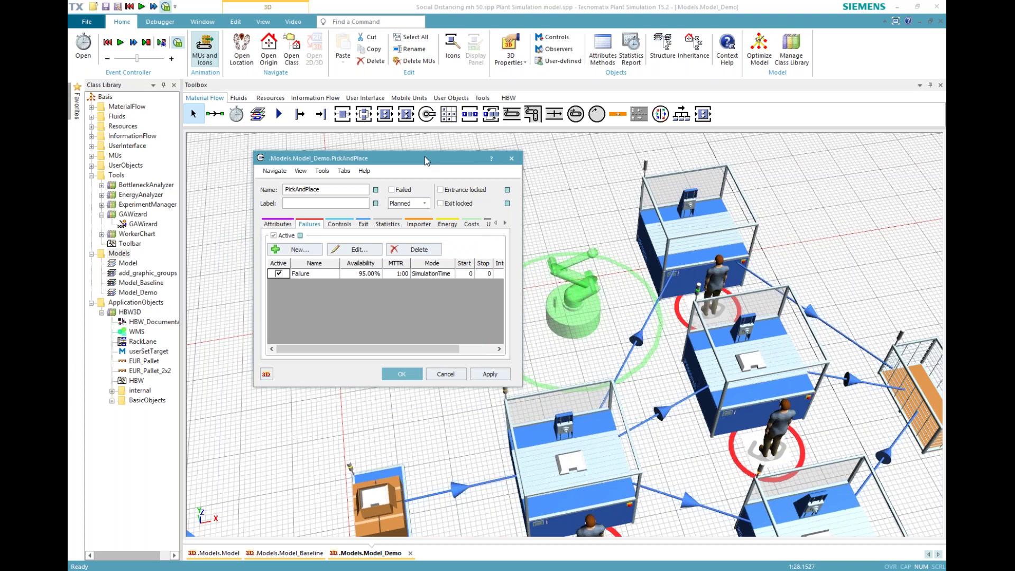
drag(424, 156, 376, 169)
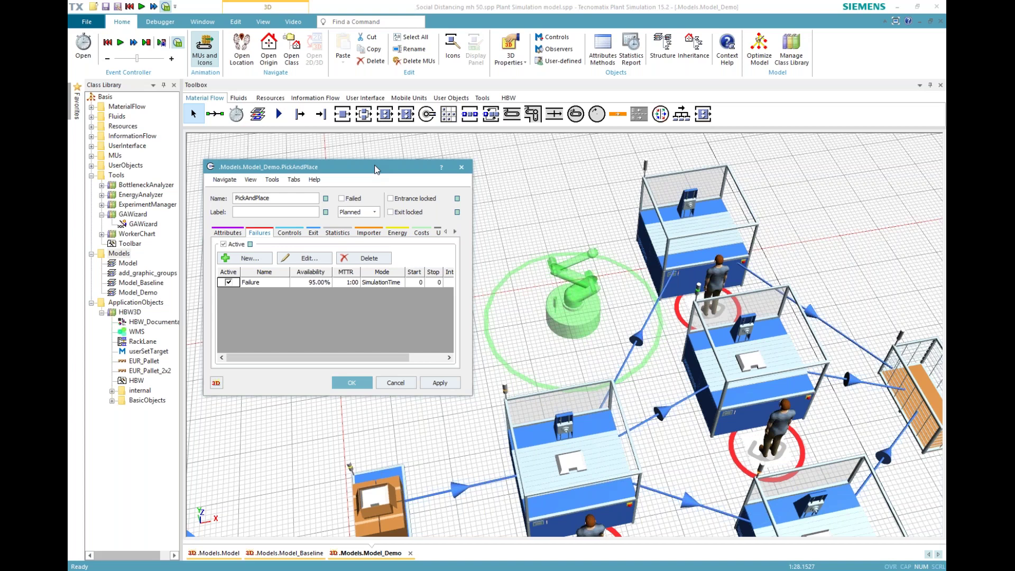
click(384, 388)
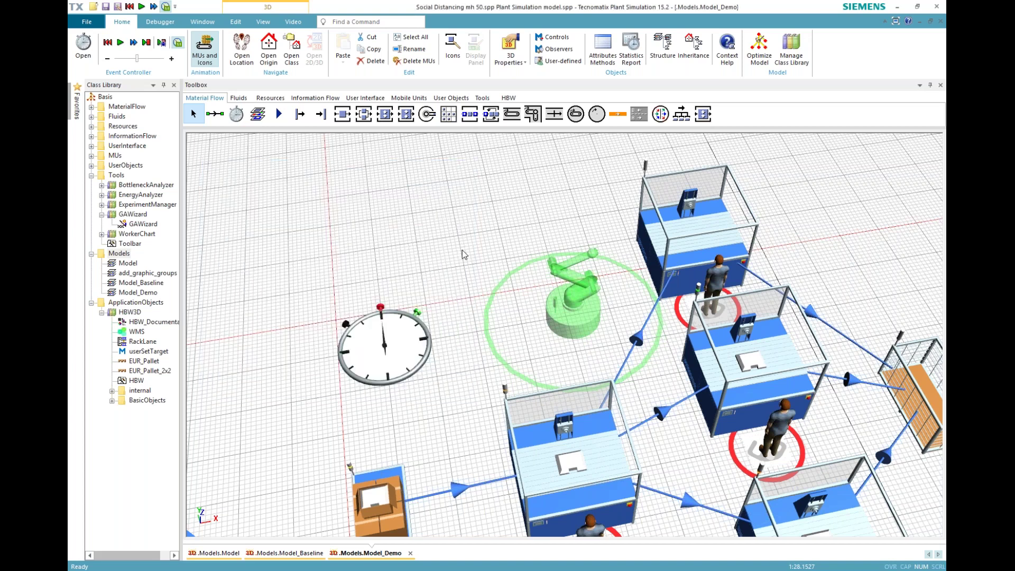
click(483, 207)
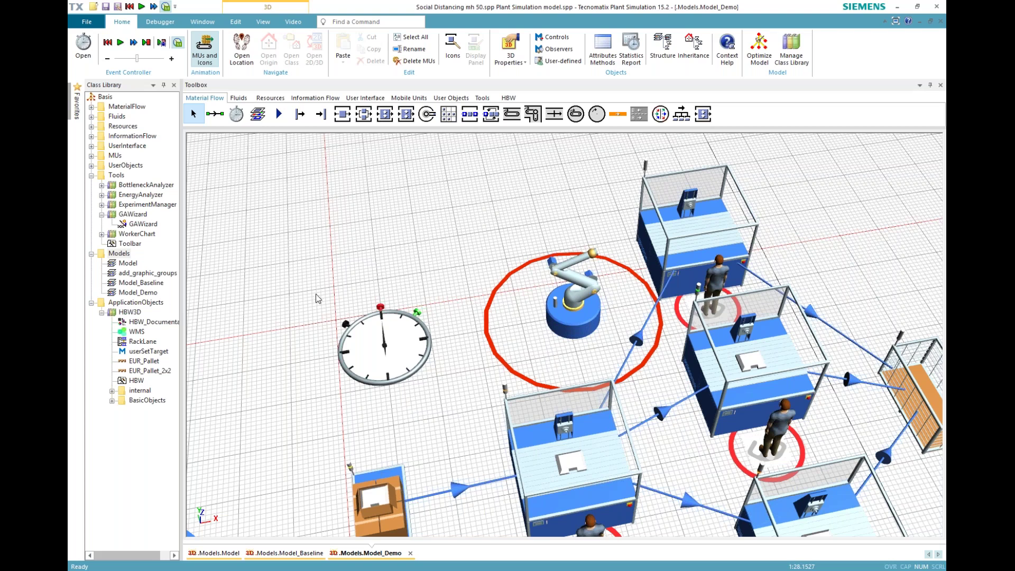
- Reset the Model_Demo simulation and bring up Model and Model_Baseline for comparison
click(107, 42)
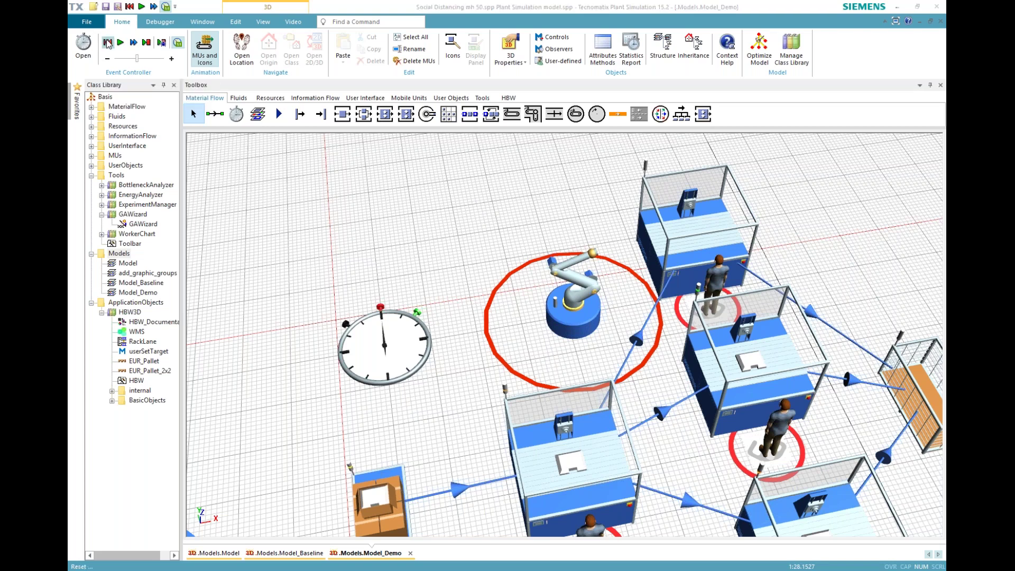
double_click(127, 263)
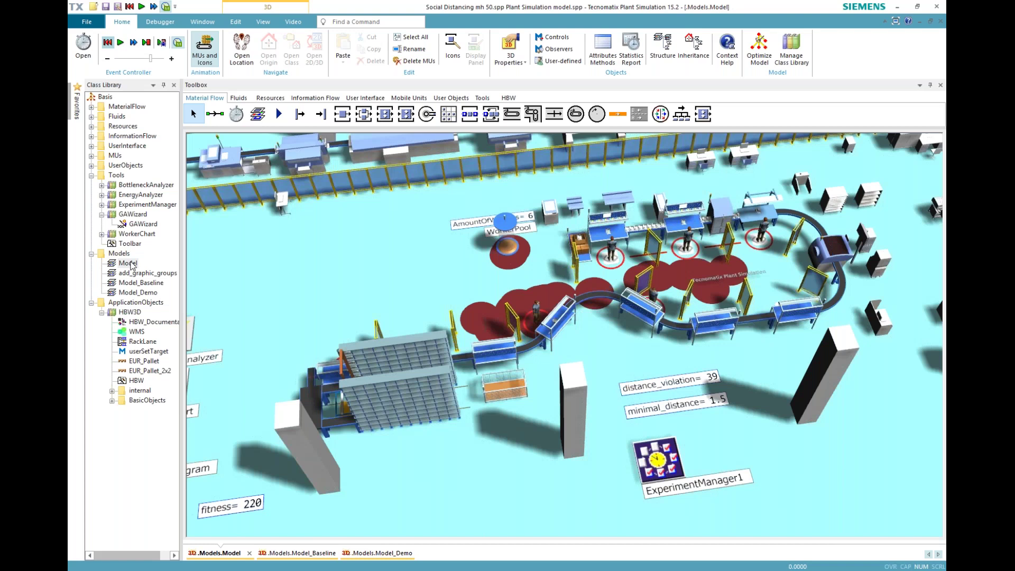
double_click(136, 283)
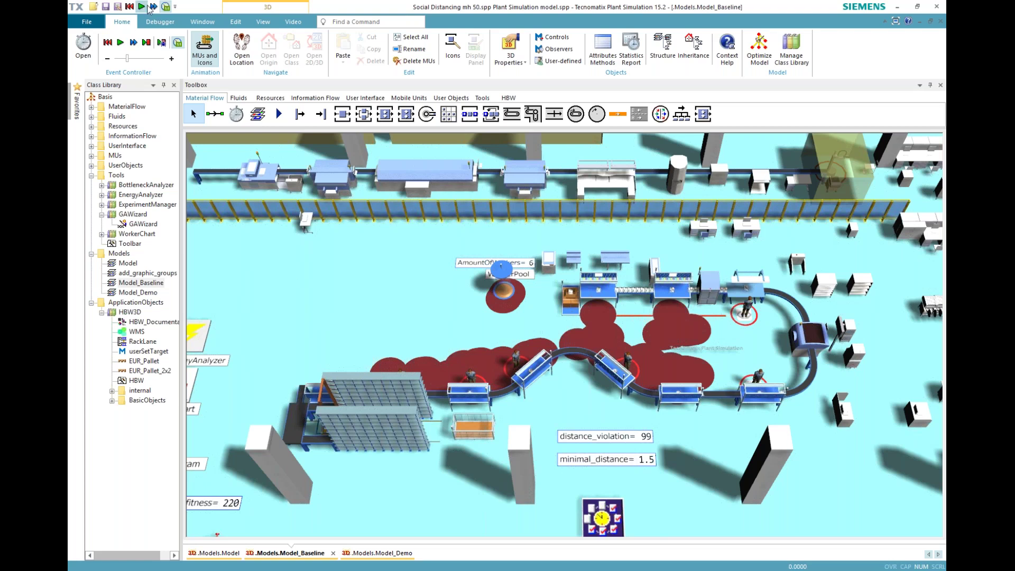
- Reset the Model_Baseline simulation and run it to its one-hour end at an increased speed
click(130, 7)
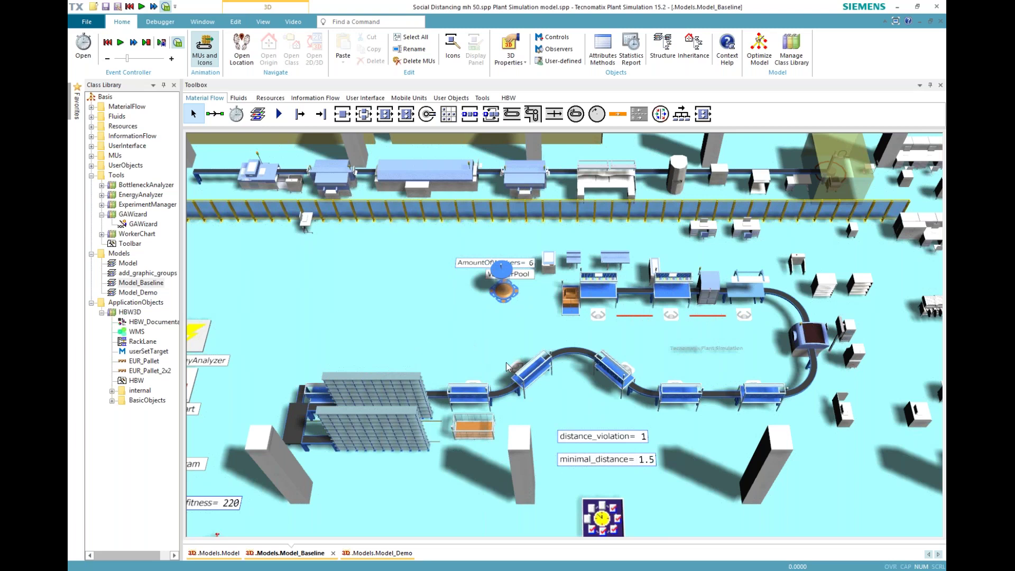
scroll(506, 363, up, 2)
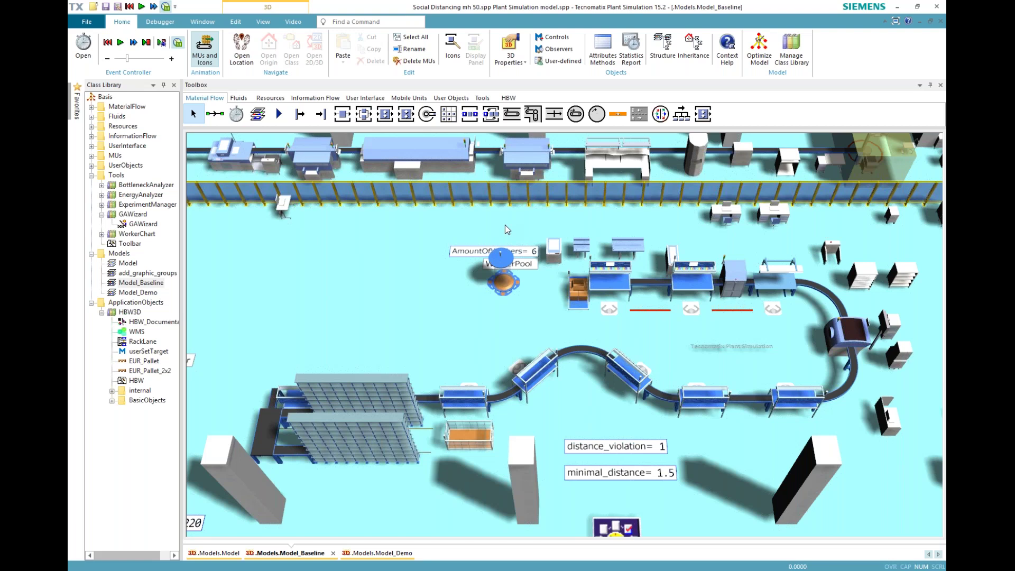
click(120, 43)
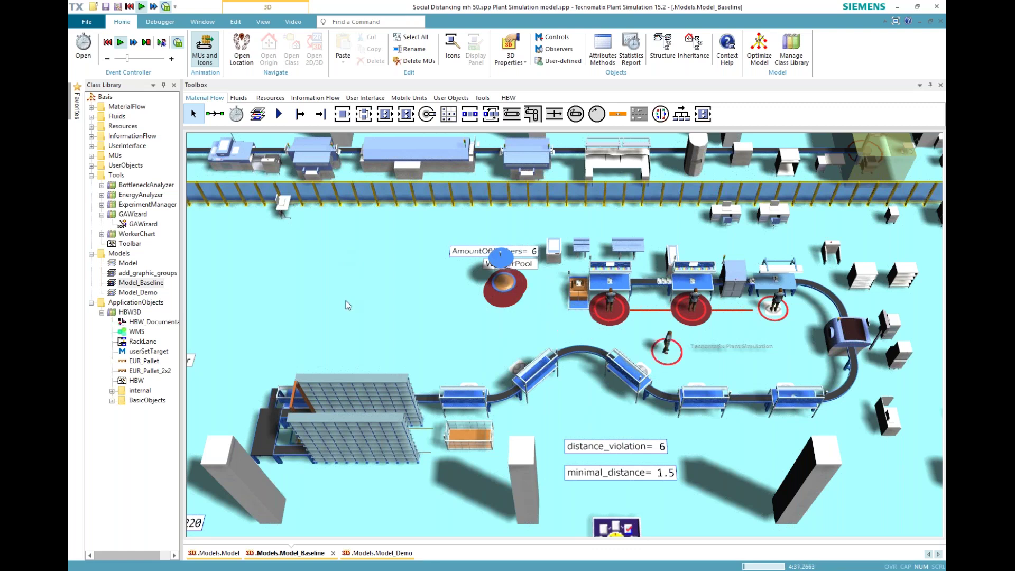
drag(344, 300, 346, 306)
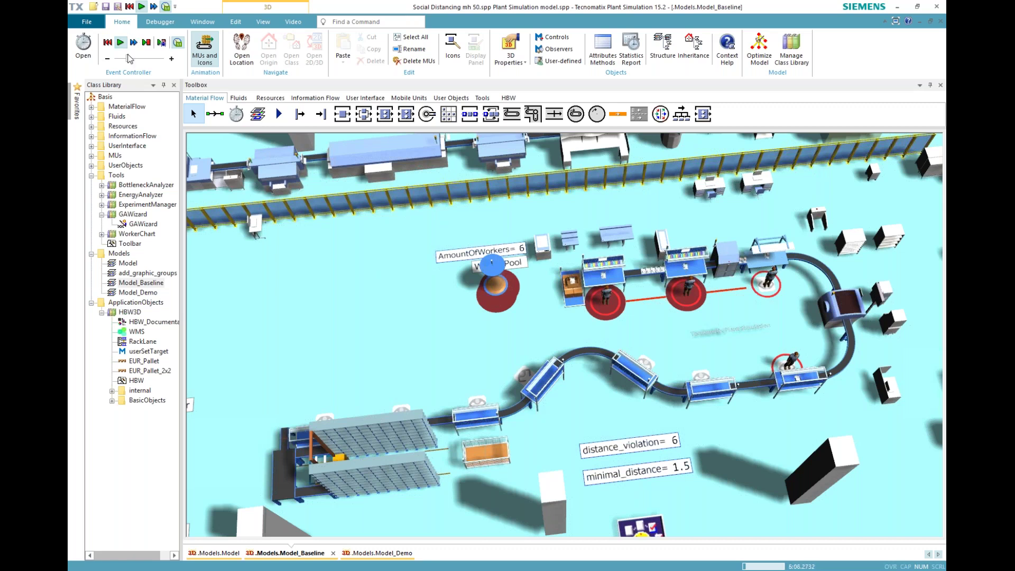
drag(131, 58, 164, 59)
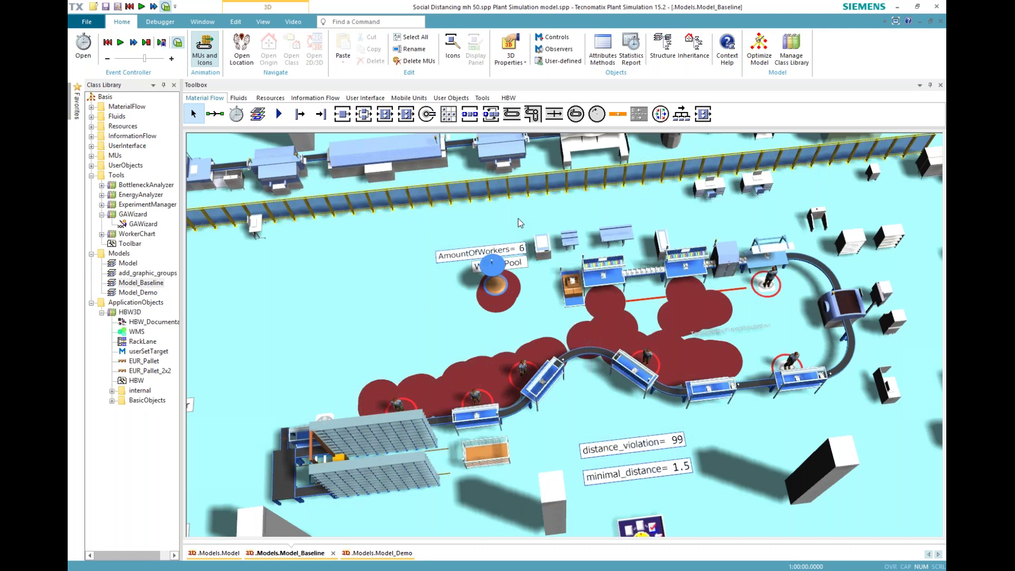
- Resume the Model_Baseline simulation at a reduced speed and stop it after a few more simulated minutes
click(121, 43)
click(133, 56)
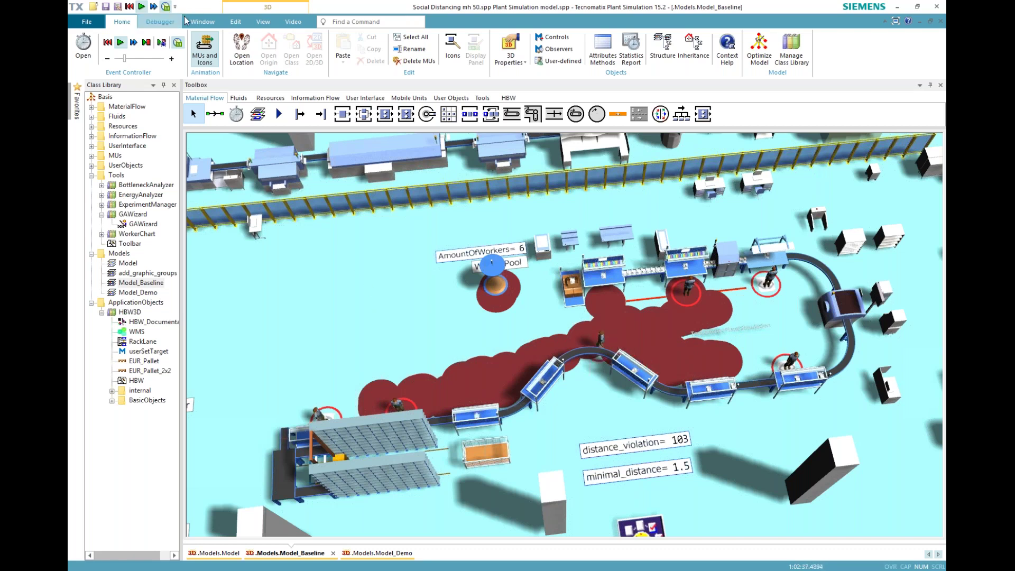
click(121, 42)
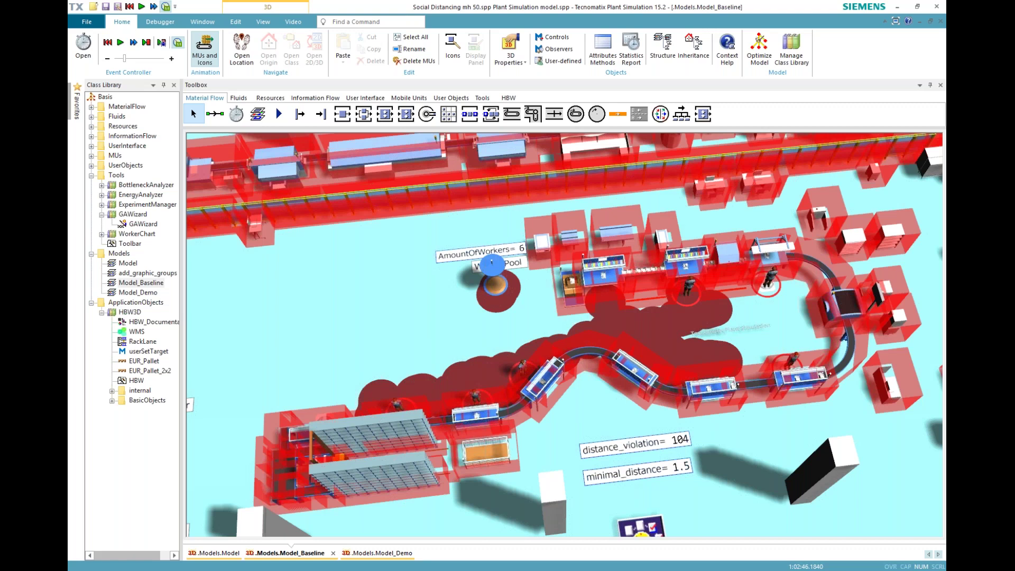
- Examine the red zones around the machines and furniture in Model_Baseline, and turn their display off
drag(426, 331, 422, 334)
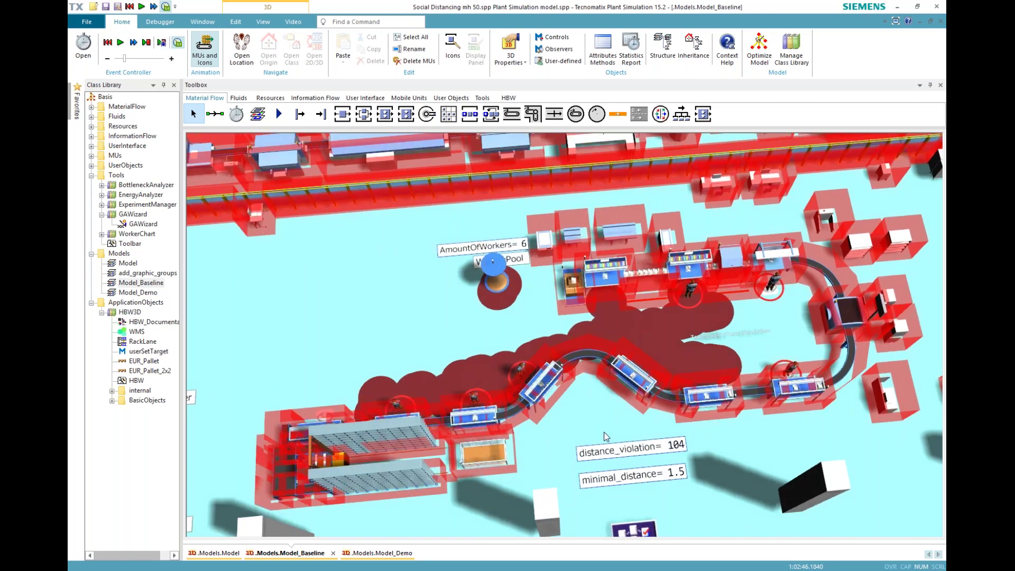
scroll(605, 436, up, 1)
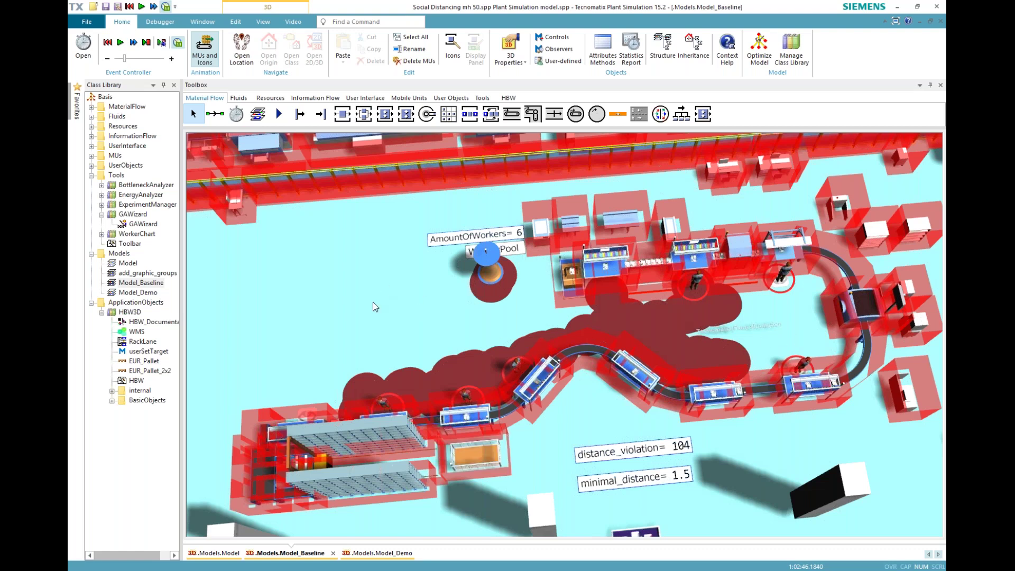
key(o)
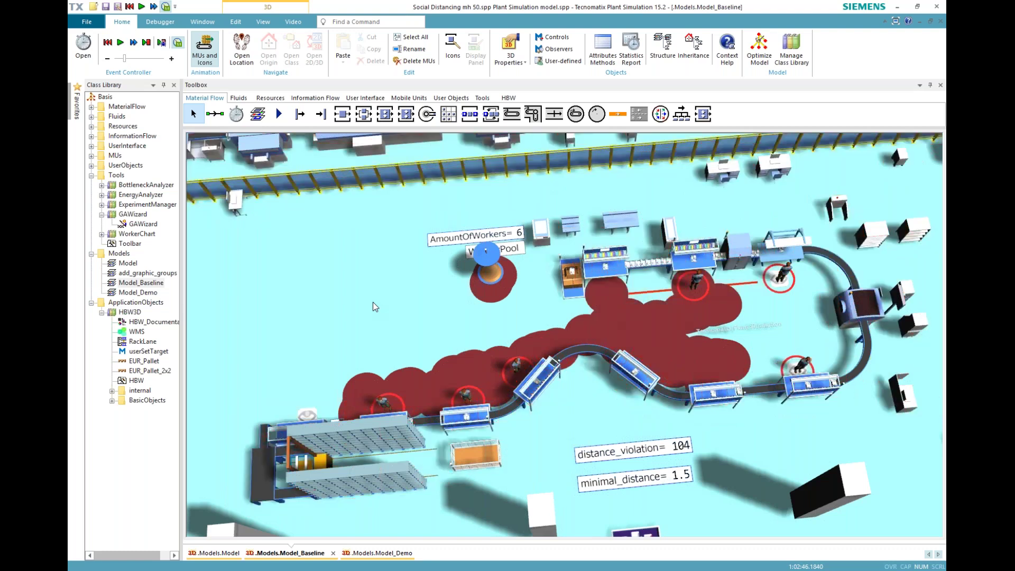
- Open Model, reset its simulation, and fast-forward it to about 5 hours 18 minutes of simulated time
click(135, 263)
double_click(135, 263)
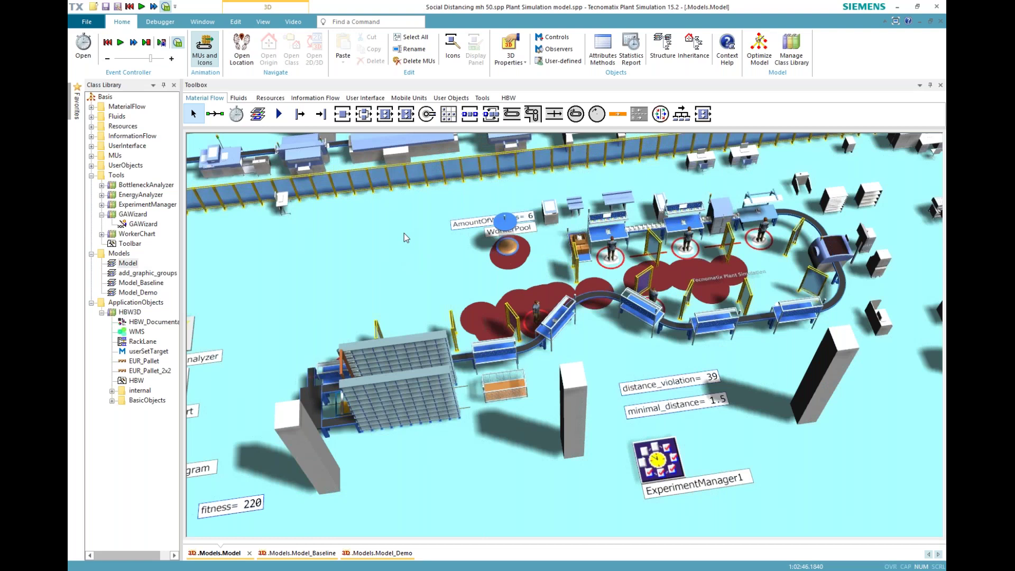
scroll(756, 252, up, 1)
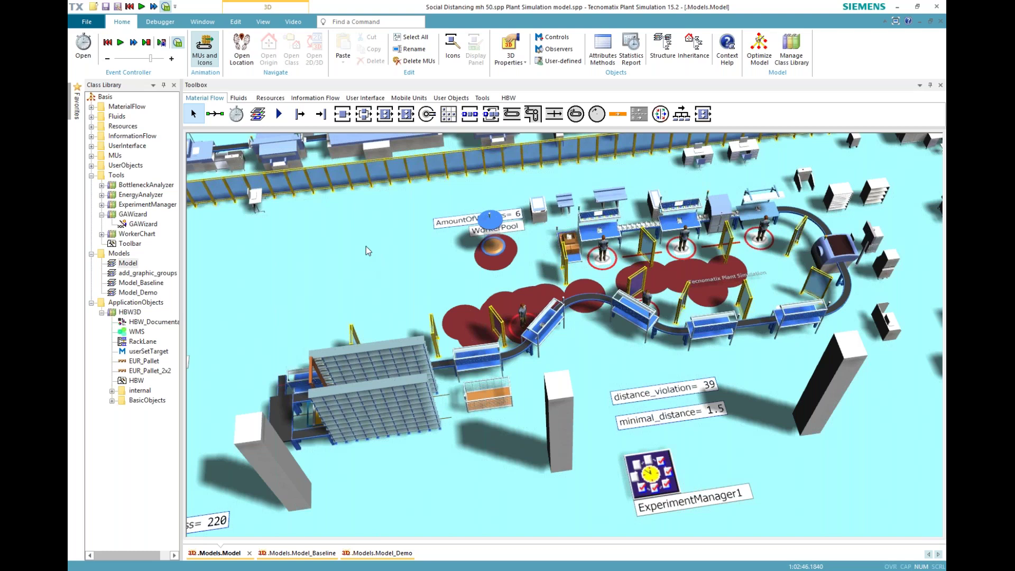
click(129, 8)
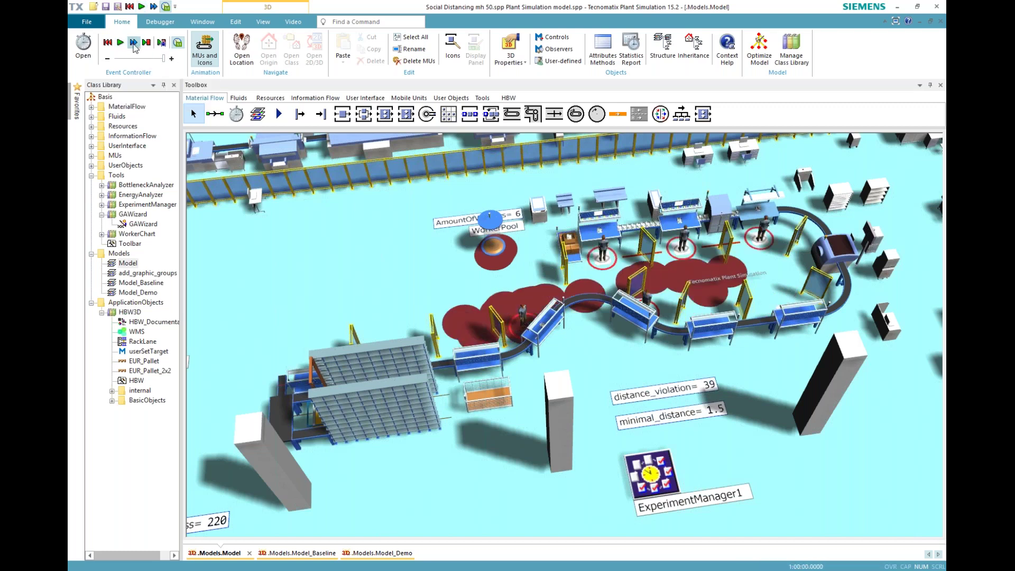
click(135, 48)
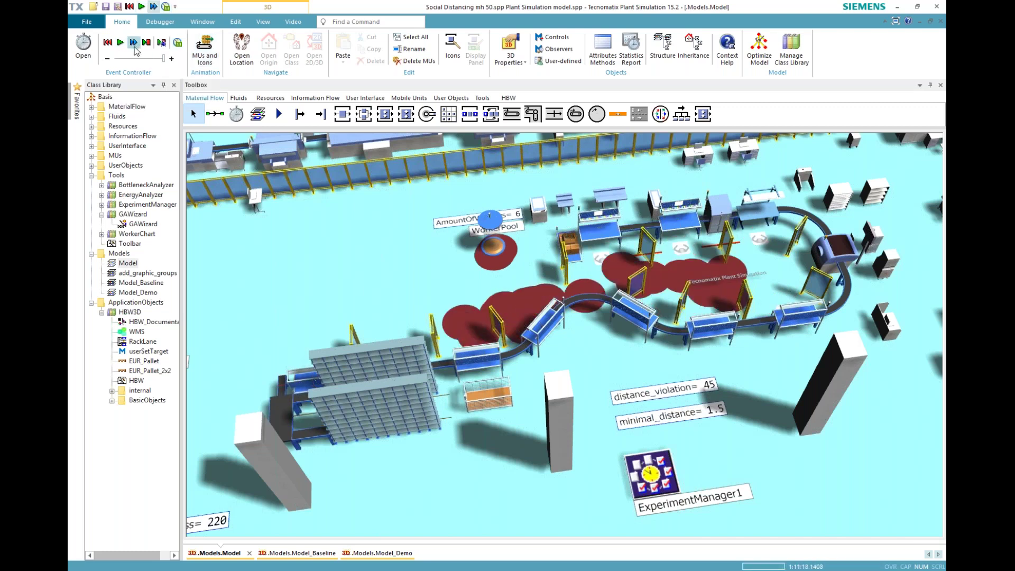
click(122, 45)
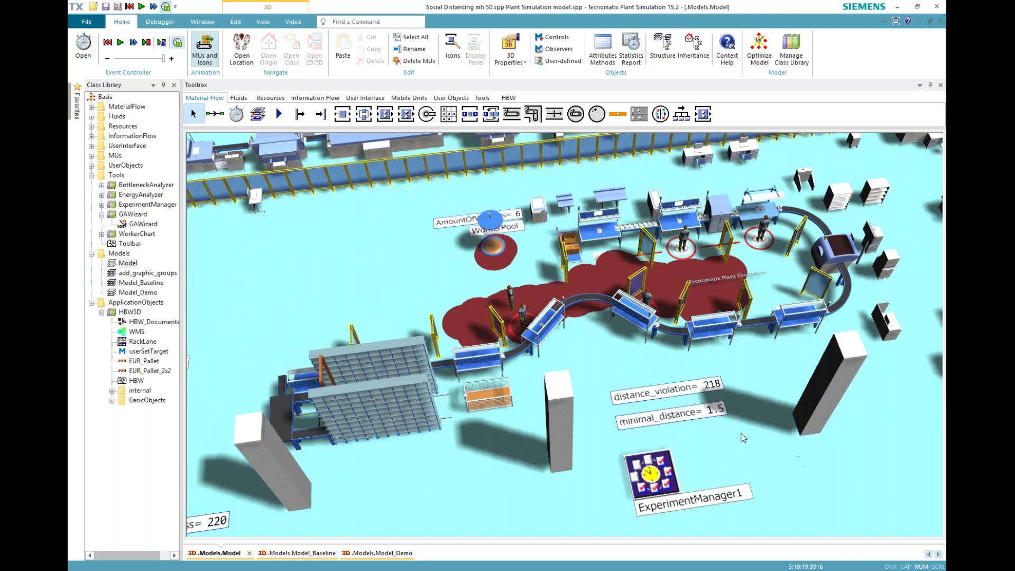
- Show the SankeyDiagram in Model and examine the flows drawn between the workerpool and the stations
drag(774, 367, 767, 365)
scroll(782, 272, up, 1)
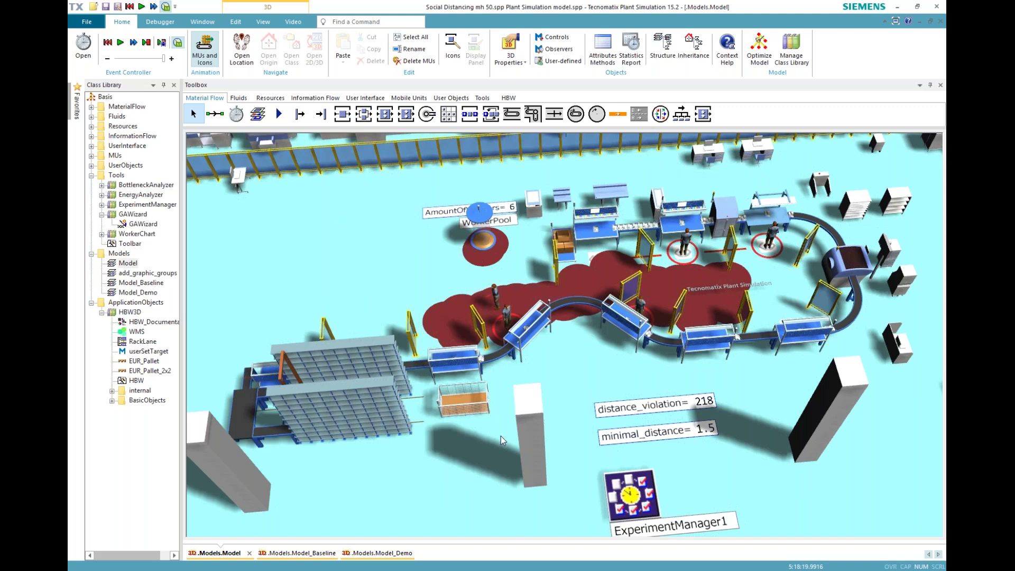
drag(571, 379, 574, 377)
scroll(765, 268, down, 6)
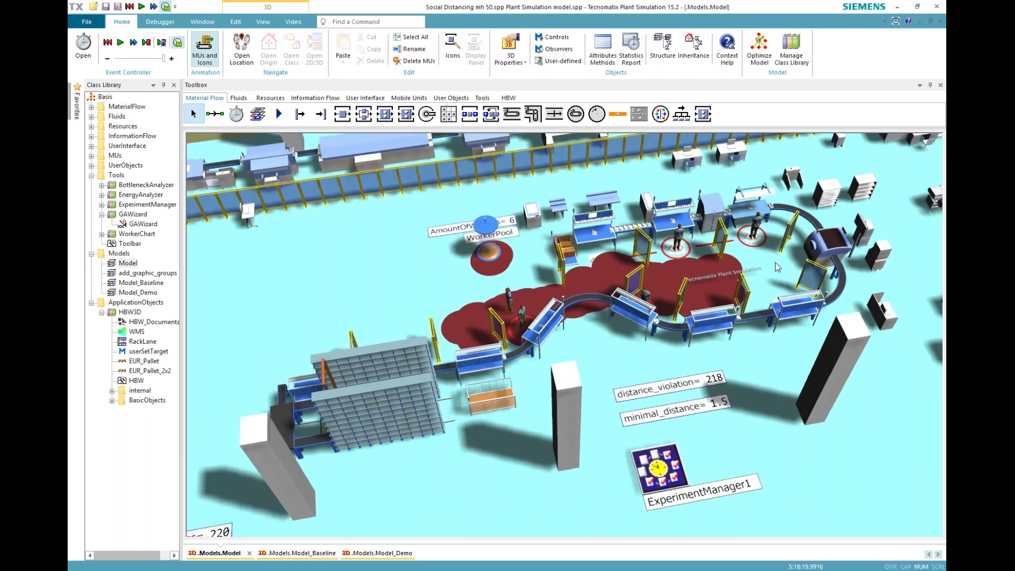
drag(320, 350, 348, 288)
scroll(348, 288, down, 1)
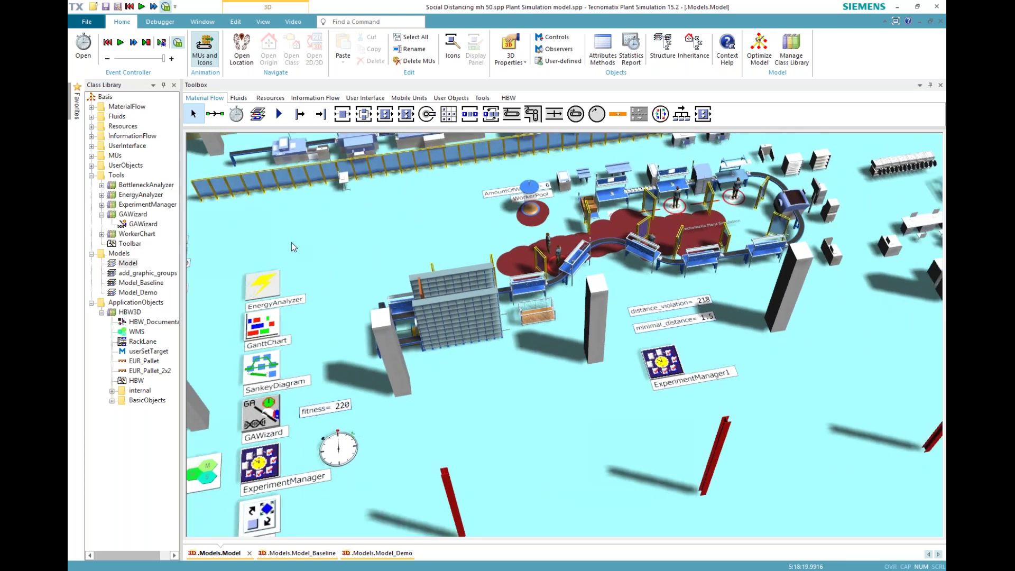
drag(418, 243, 415, 272)
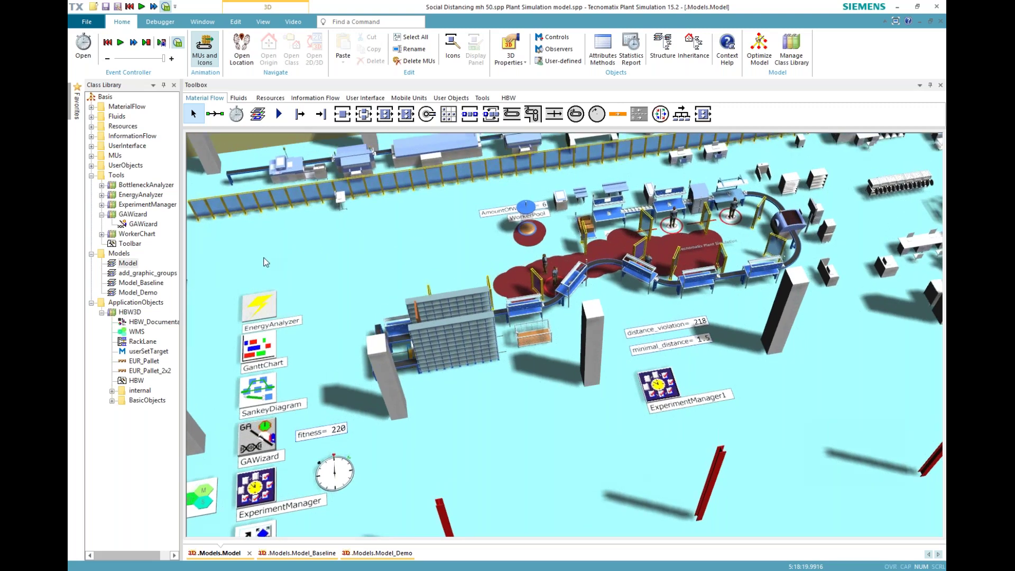
click(261, 398)
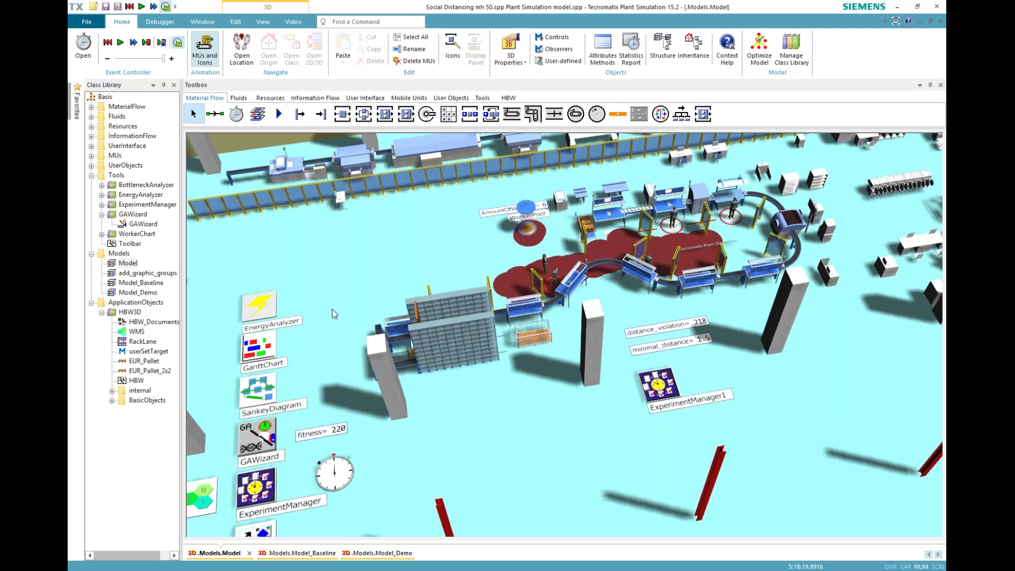
right_click(262, 379)
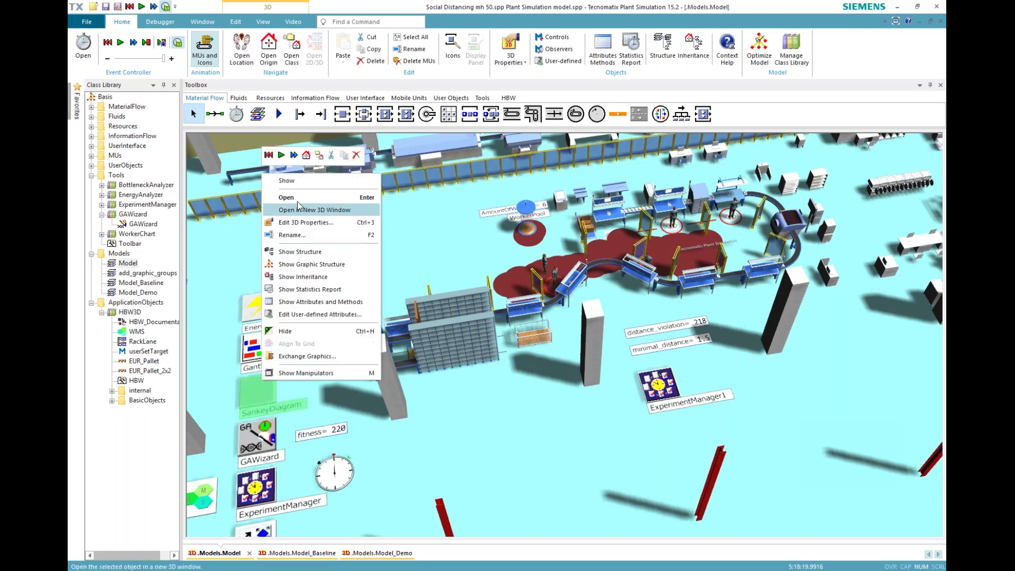
click(286, 181)
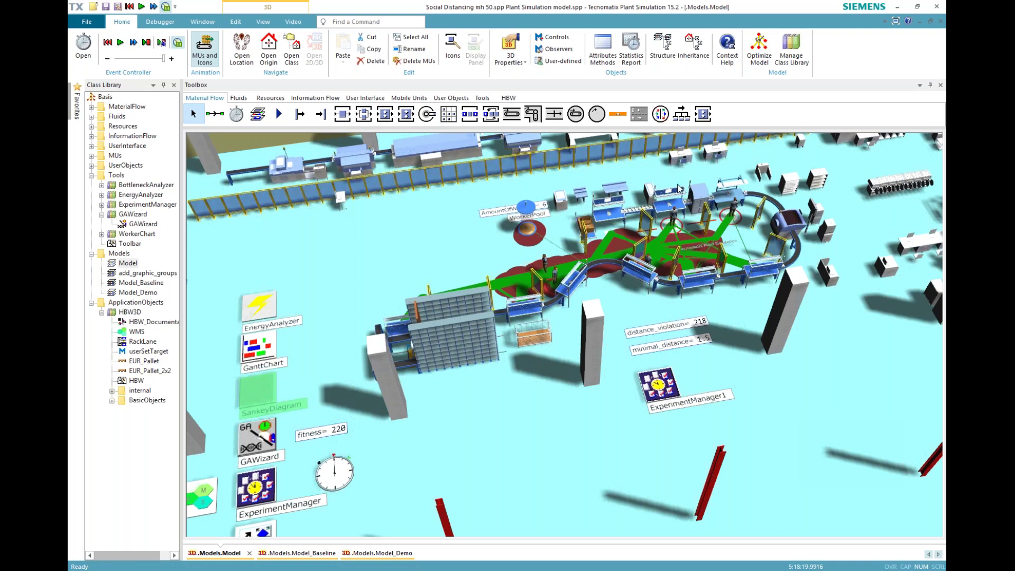
scroll(677, 189, up, 5)
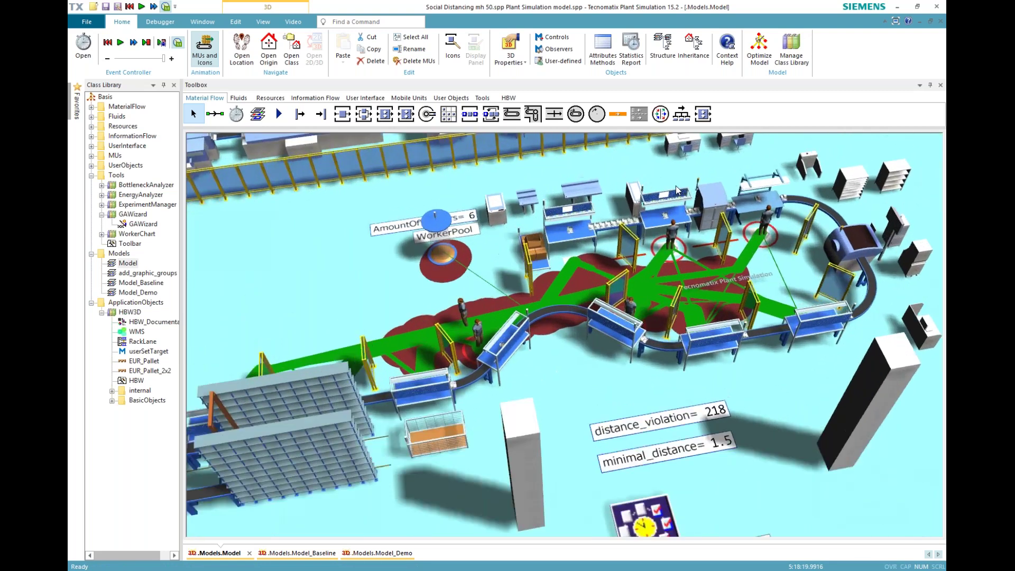
drag(331, 263, 321, 299)
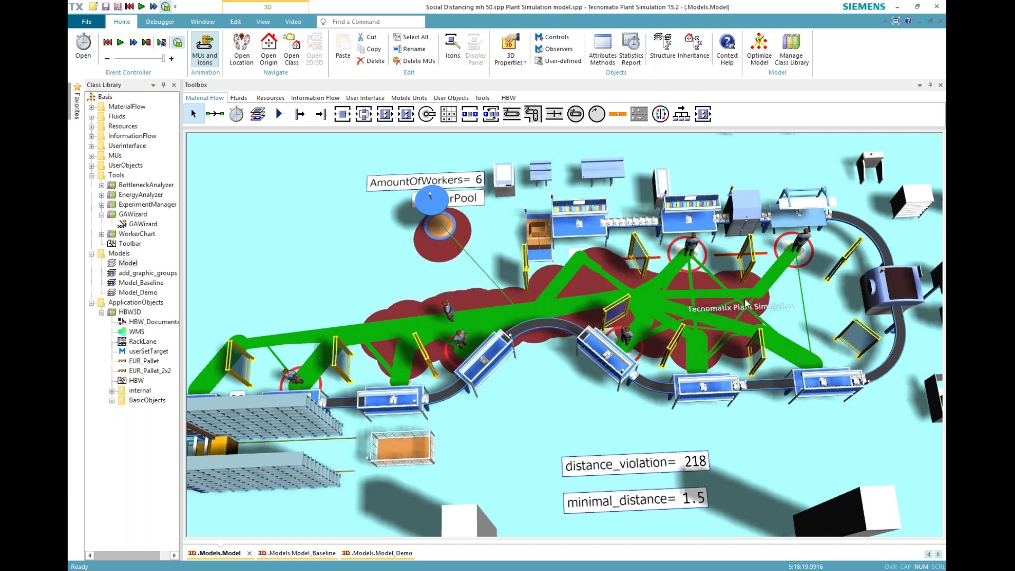
click(701, 248)
scroll(713, 240, down, 10)
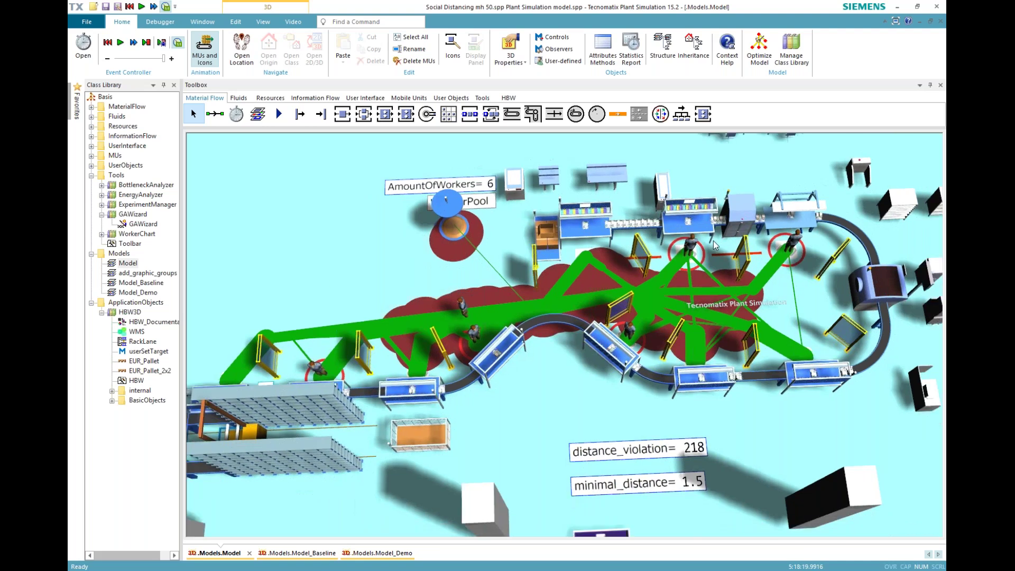
- Look through the MaterialFlow folder of the Class Library and expand UserObjects to locate the PB560 part
click(91, 107)
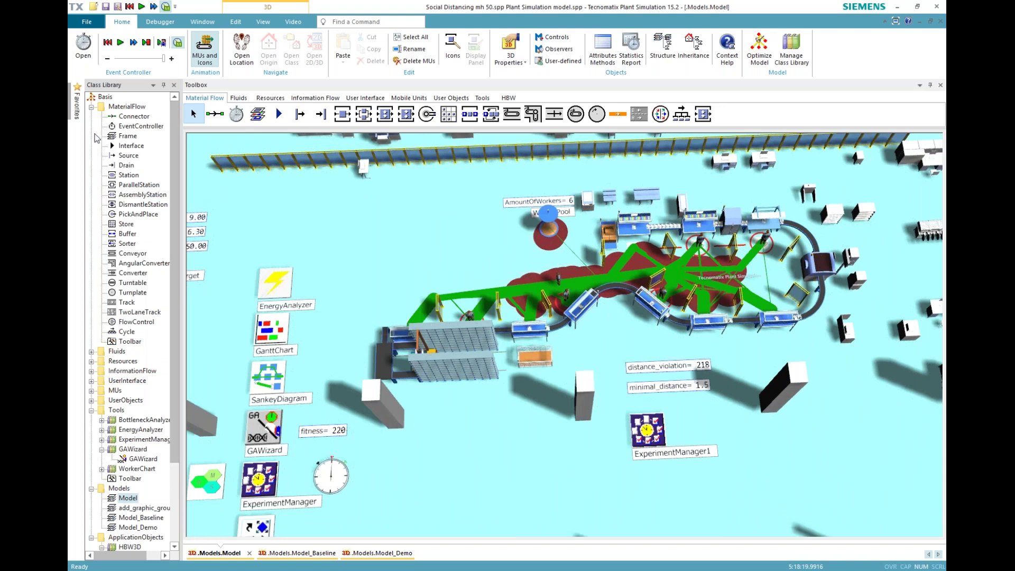
click(92, 107)
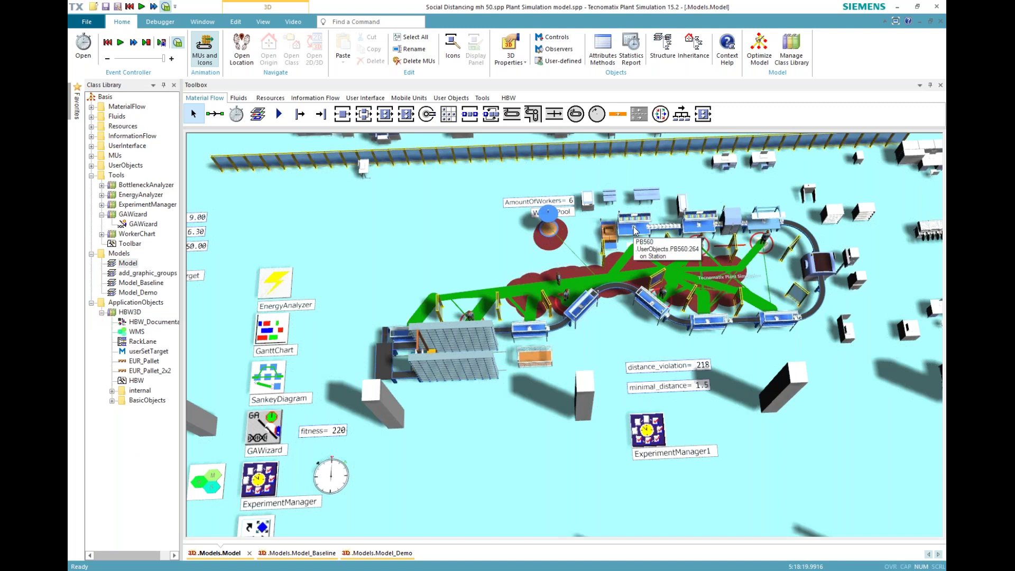
click(92, 166)
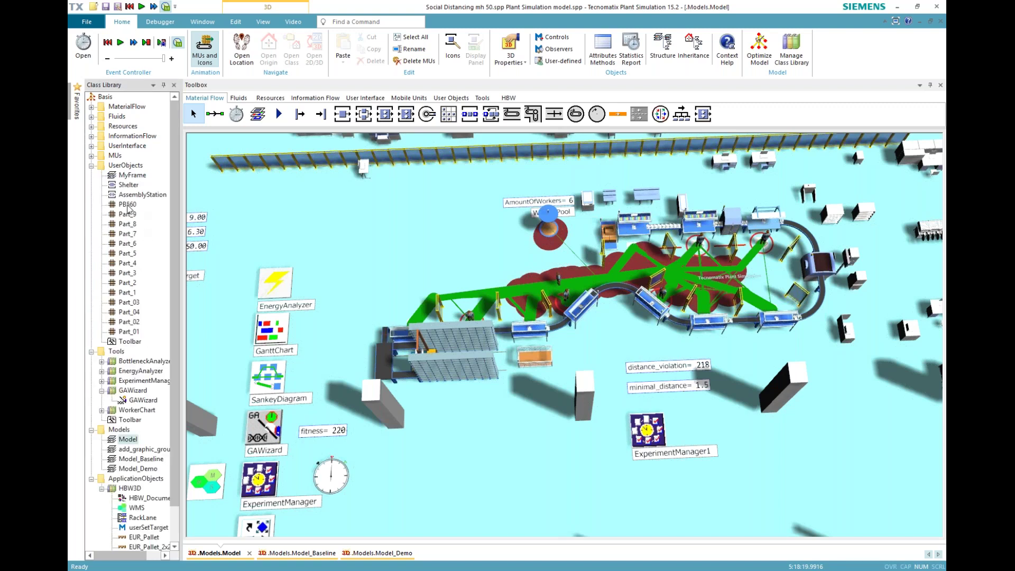
- Hide the Sankey flows in Model and show them again
click(270, 379)
right_click(269, 378)
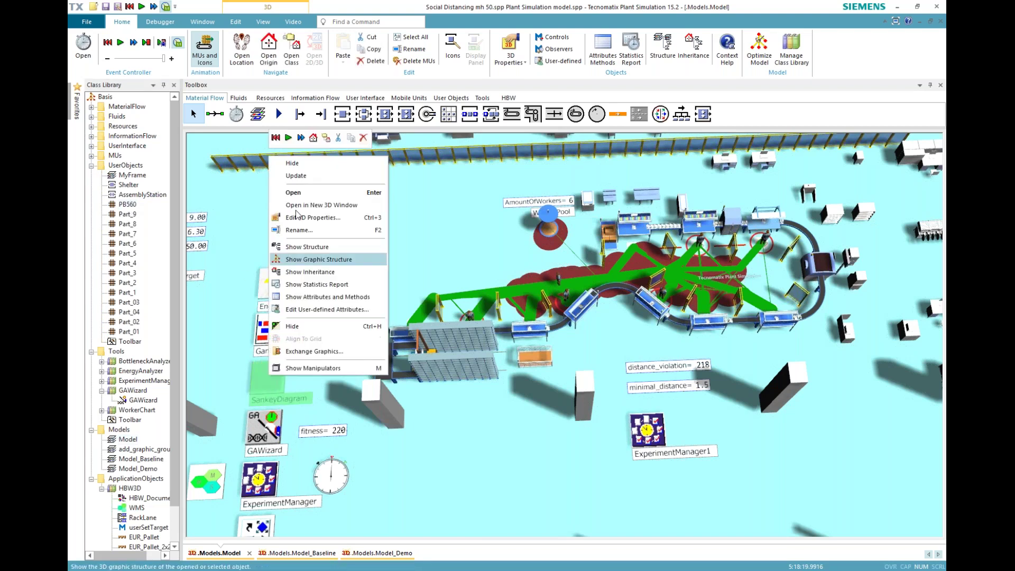
click(295, 162)
right_click(269, 385)
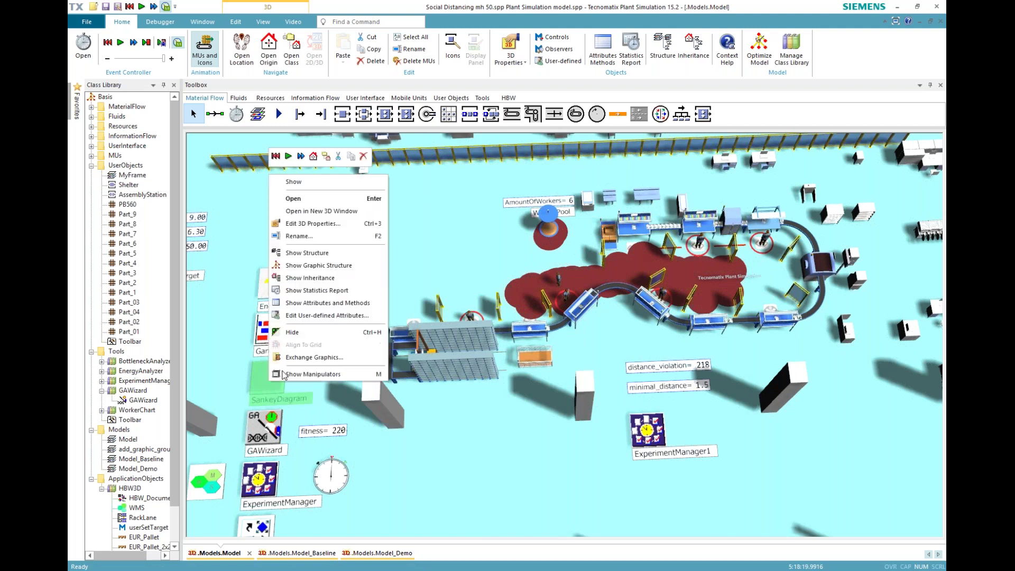
click(295, 181)
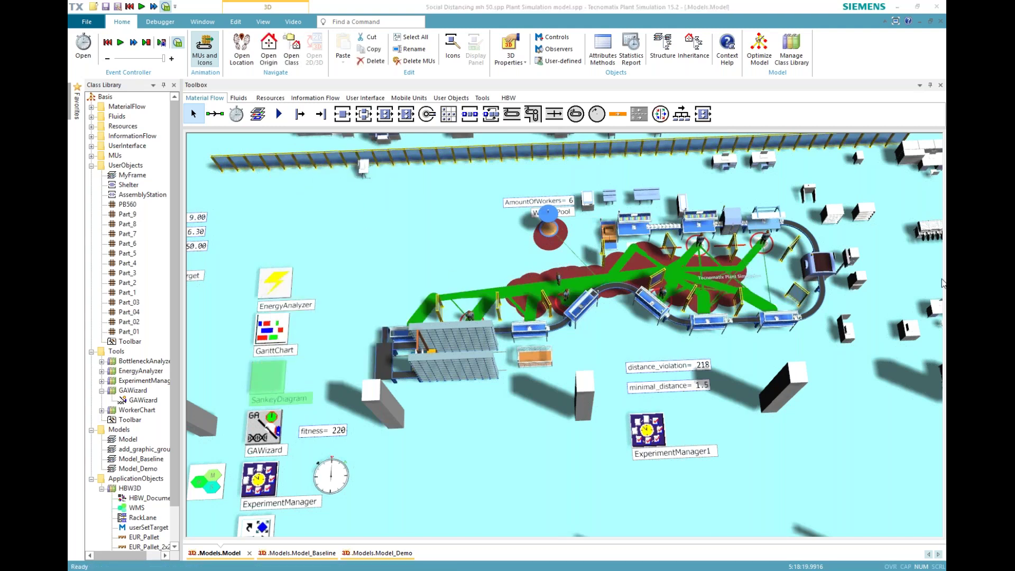
- Check the list of objects tracked by the SankeyDiagram in Model and hide its drawn flows
drag(943, 194, 577, 200)
click(566, 265)
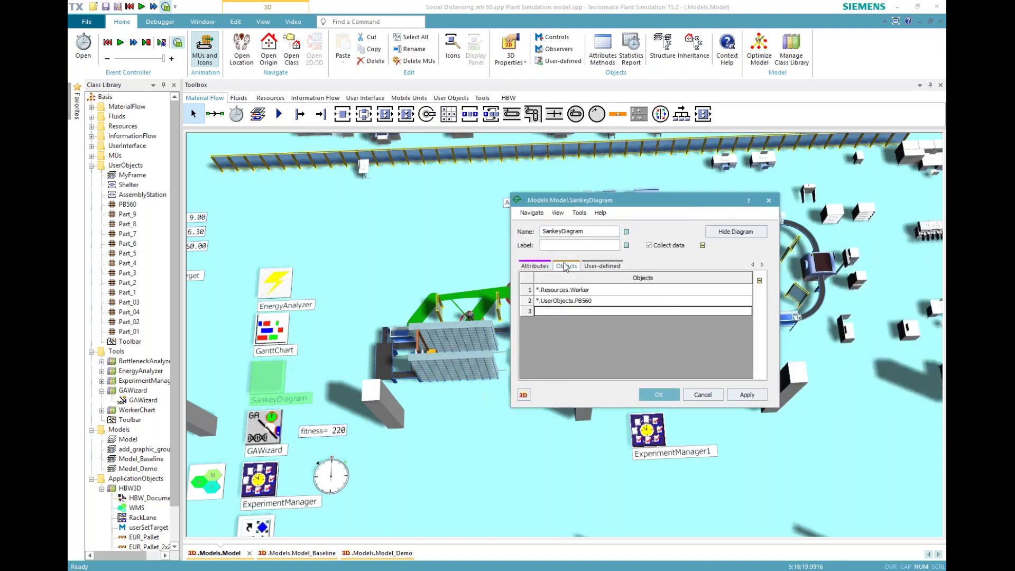
drag(675, 206, 836, 336)
scroll(759, 235, up, 3)
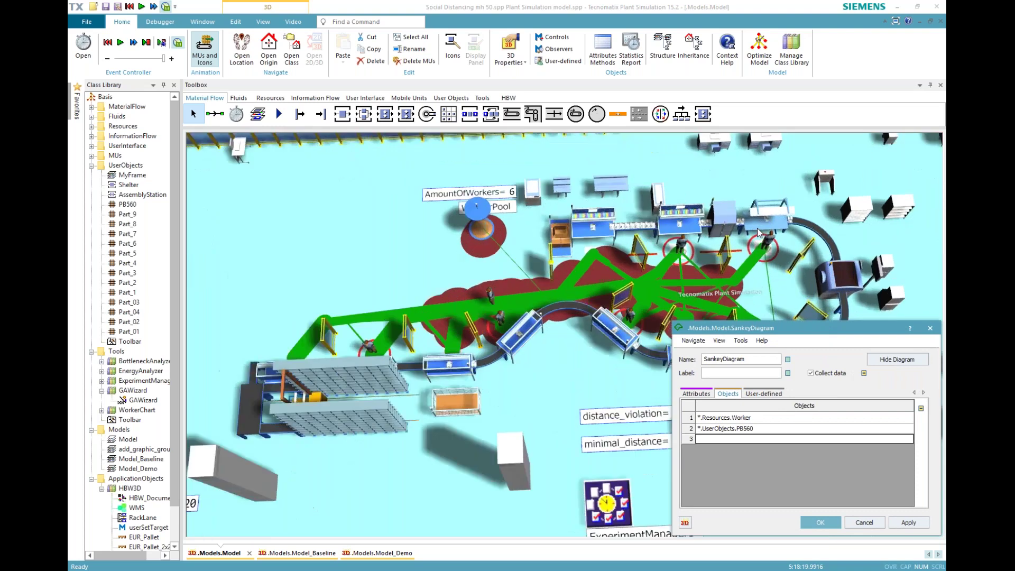
click(892, 363)
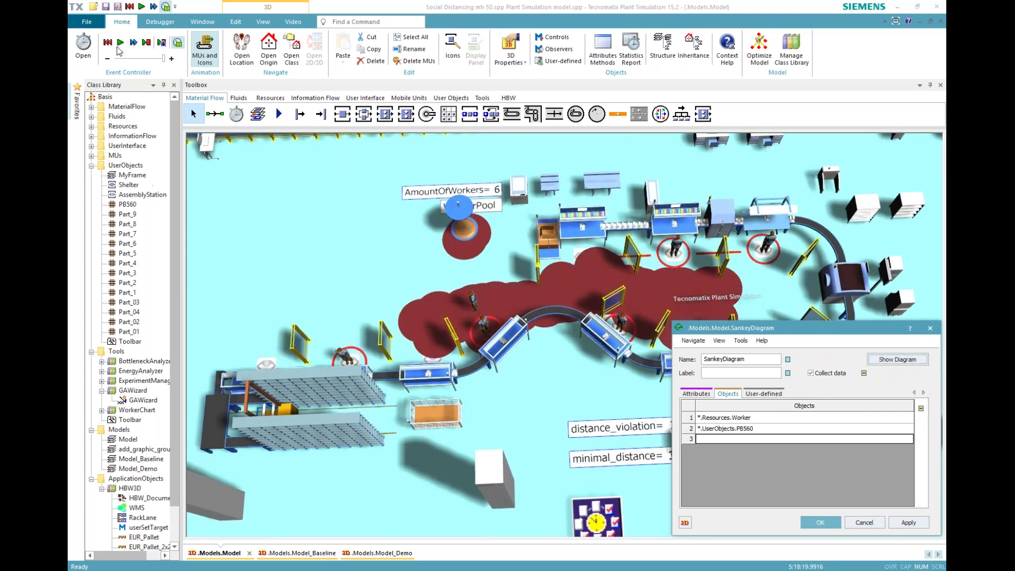
- Reset Model and run its simulation to about 10 hours 7 minutes with the Sankey flows for Worker and PB560 shown
click(108, 42)
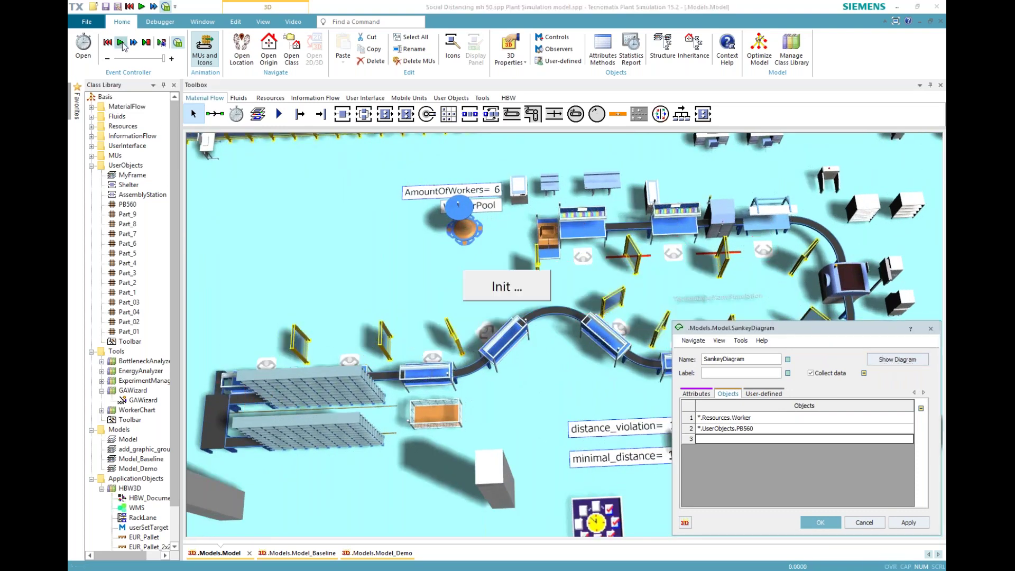
click(121, 42)
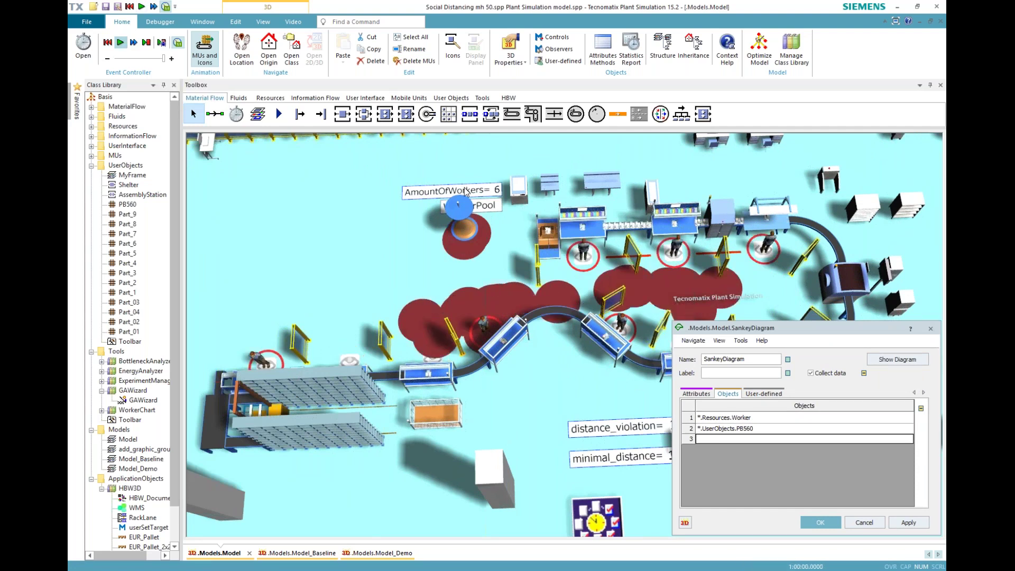
click(886, 359)
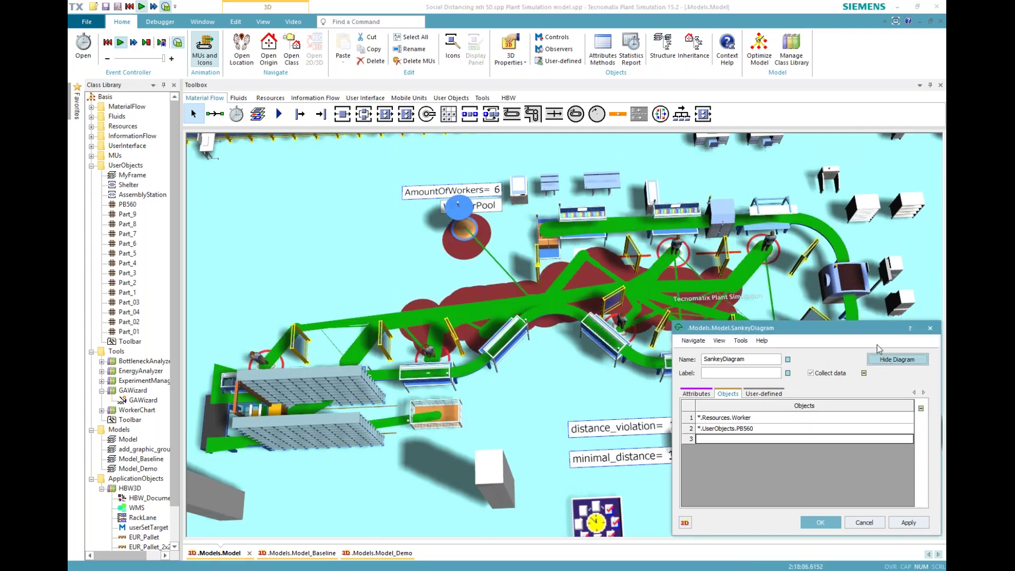
drag(863, 336, 320, 68)
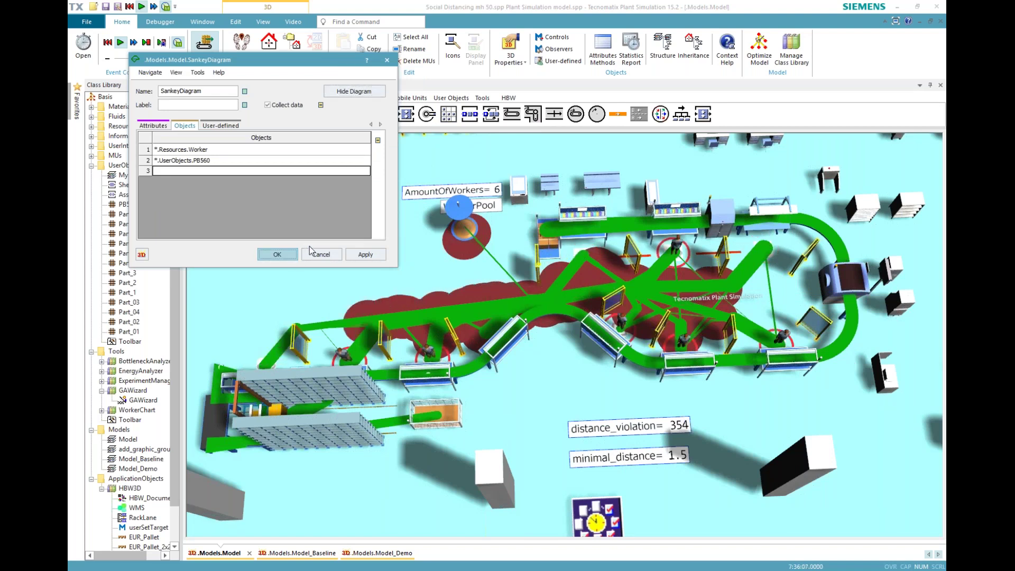
click(285, 256)
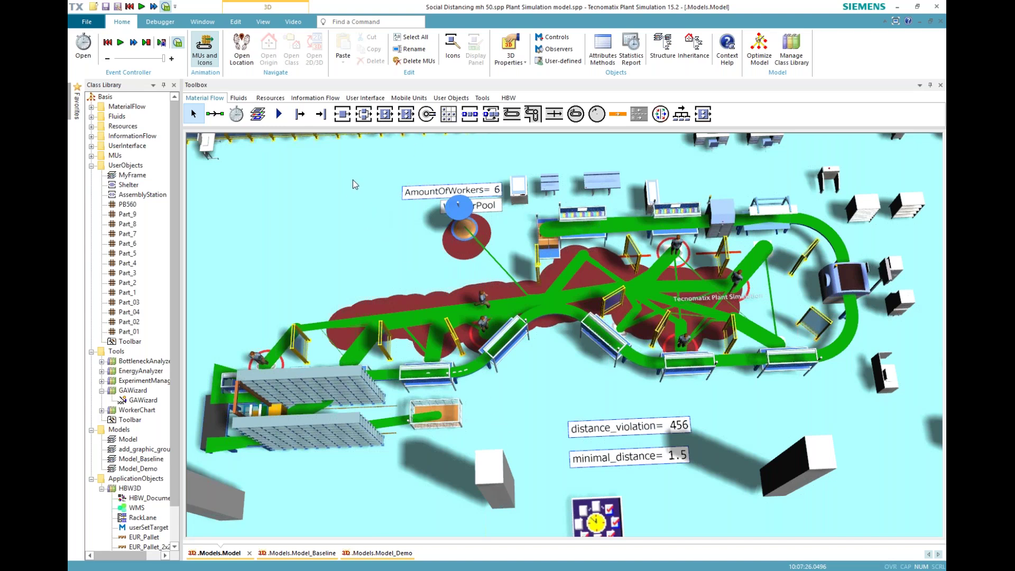
- Review the type-dependent throughput statistics of the Drain in Model
mouse_move(454, 417)
double_click(448, 416)
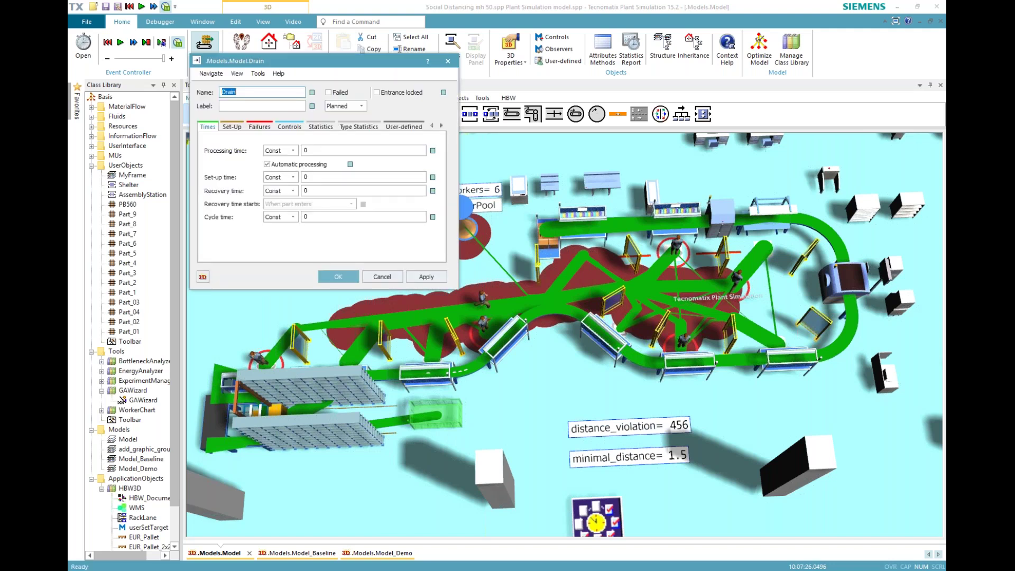
click(357, 127)
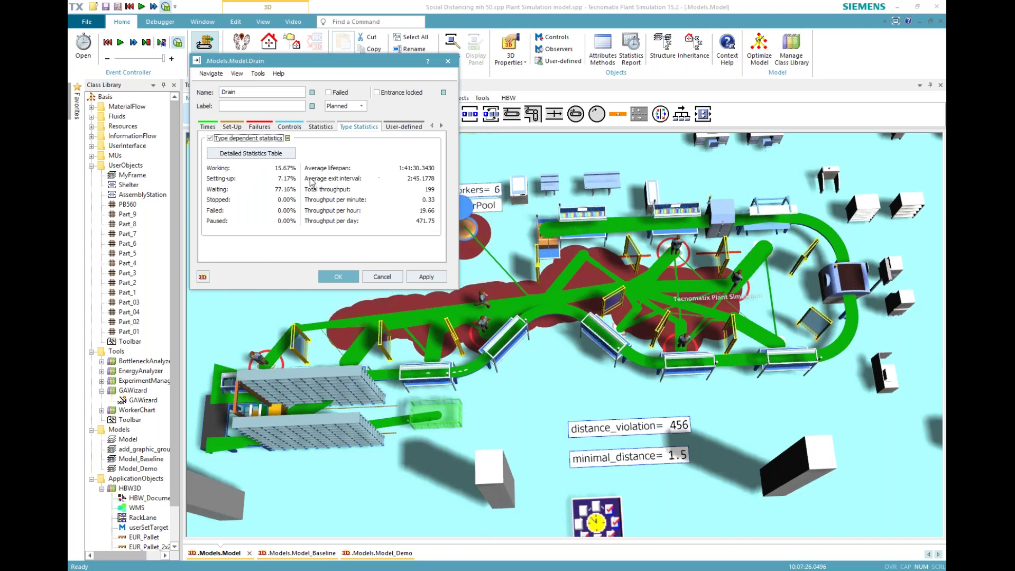
drag(315, 58, 311, 51)
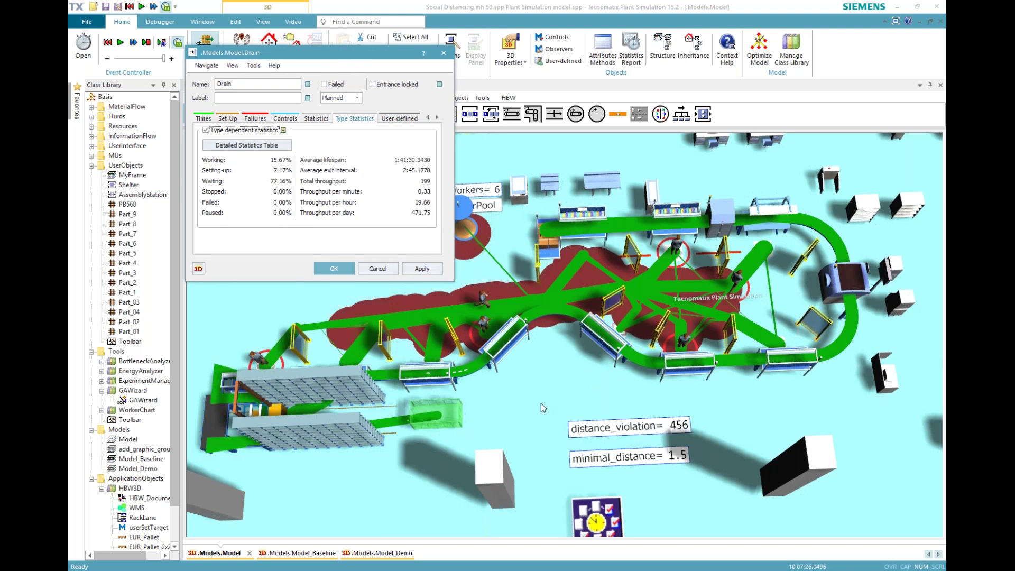
click(335, 268)
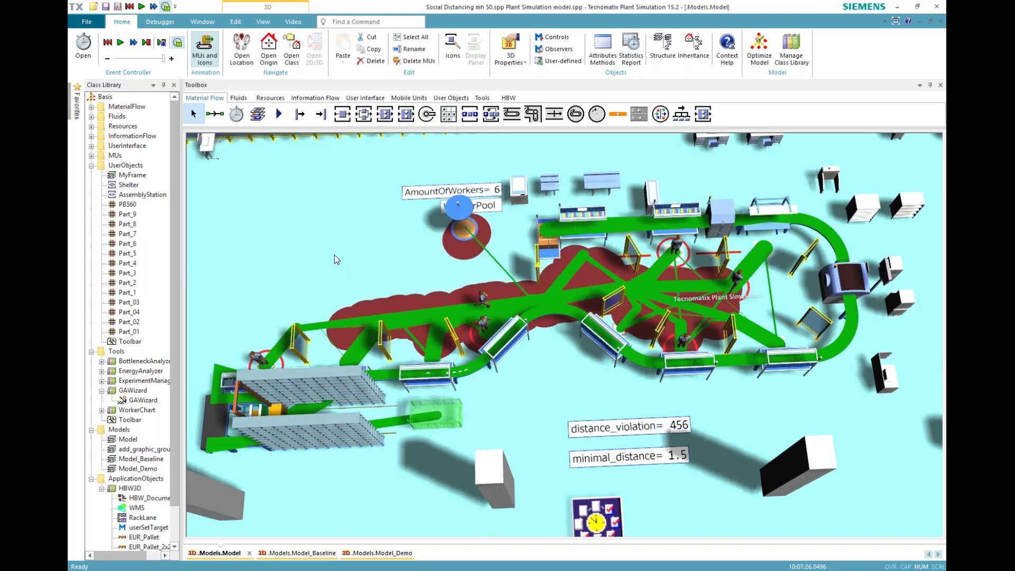
click(334, 254)
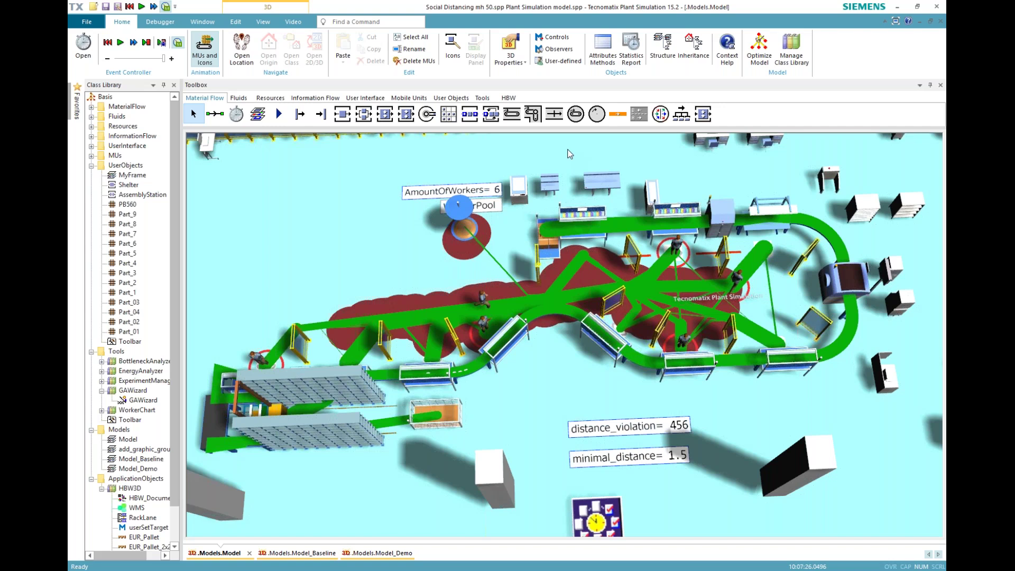
- Insert a BottleneckAnalyzer into Model beside the EnergyAnalyzer
scroll(610, 210, up, 4)
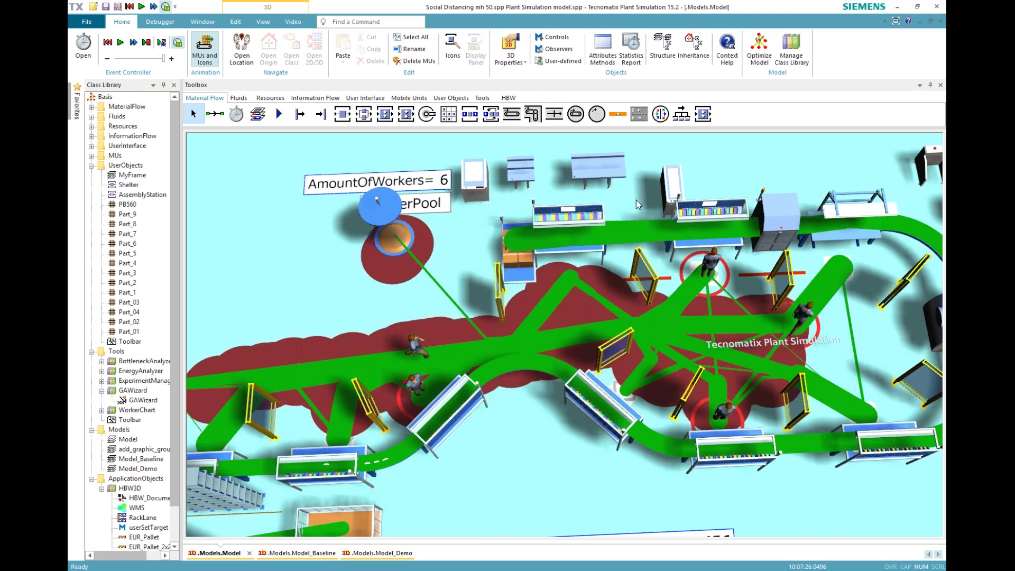
scroll(637, 198, down, 8)
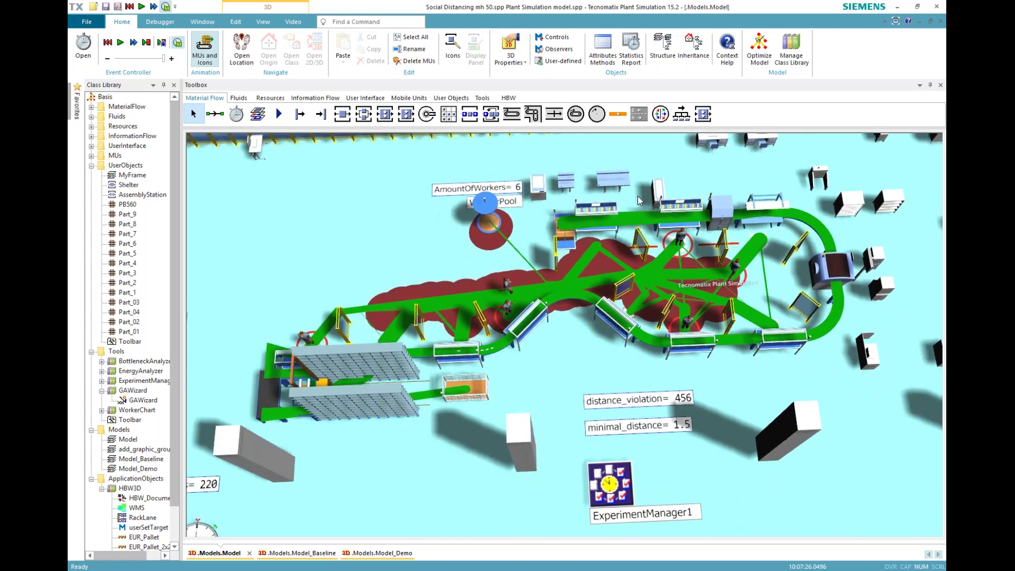
drag(283, 286, 345, 271)
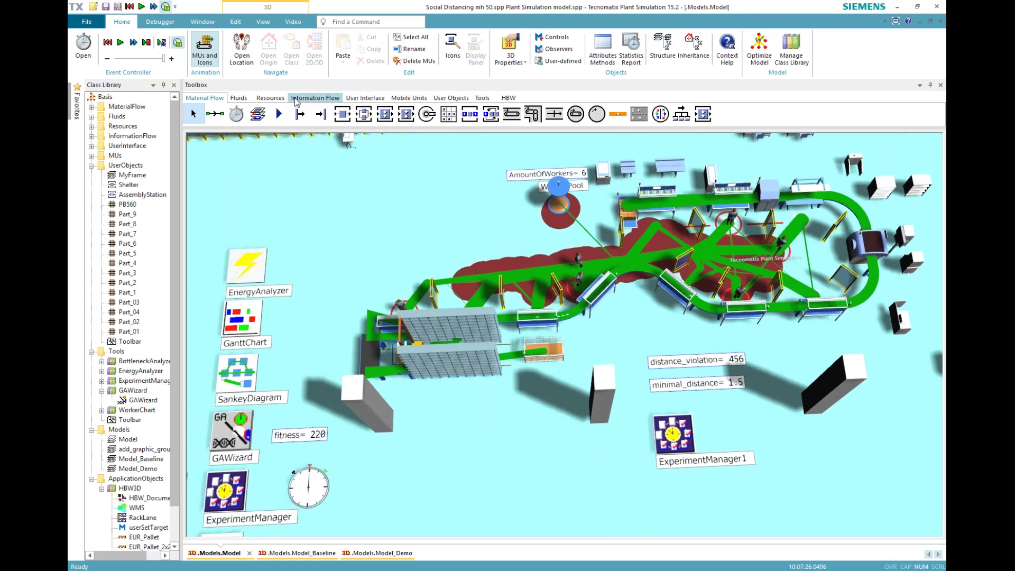
click(478, 98)
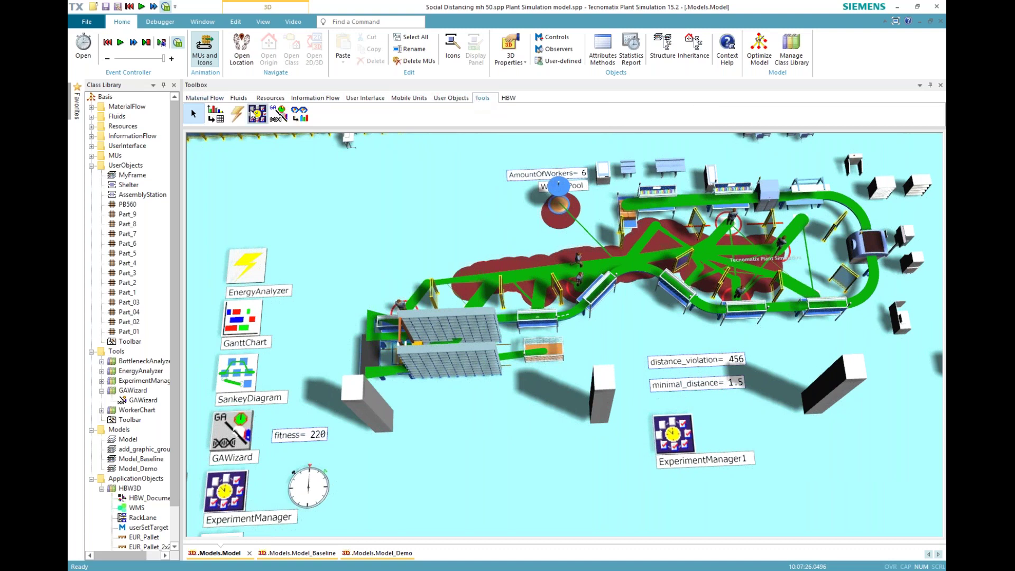
drag(215, 113, 332, 266)
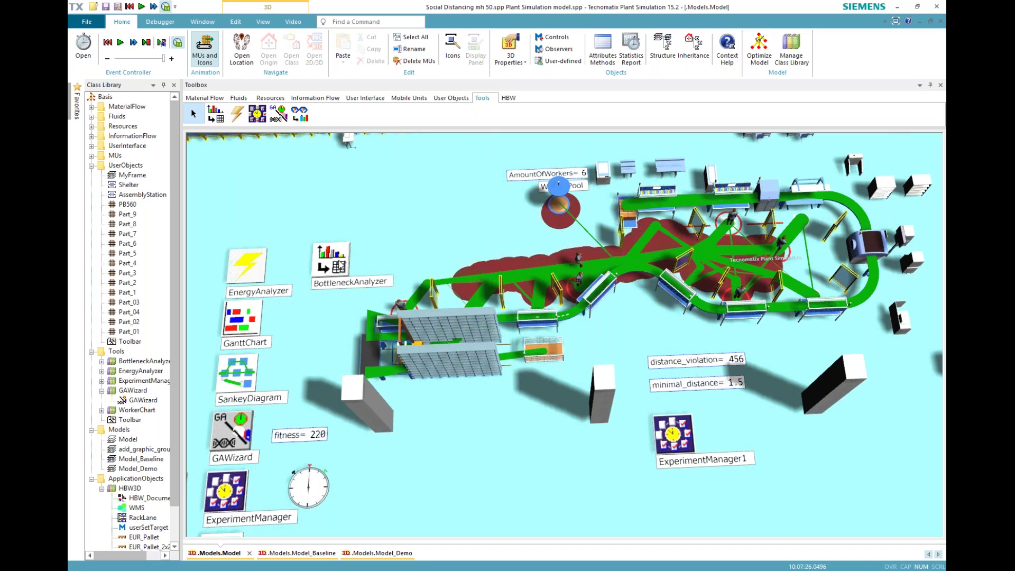
right_click(331, 256)
key(Escape)
- Hide the Sankey flows and show the BottleneckAnalyzer's analysis on the objects in Model
right_click(244, 366)
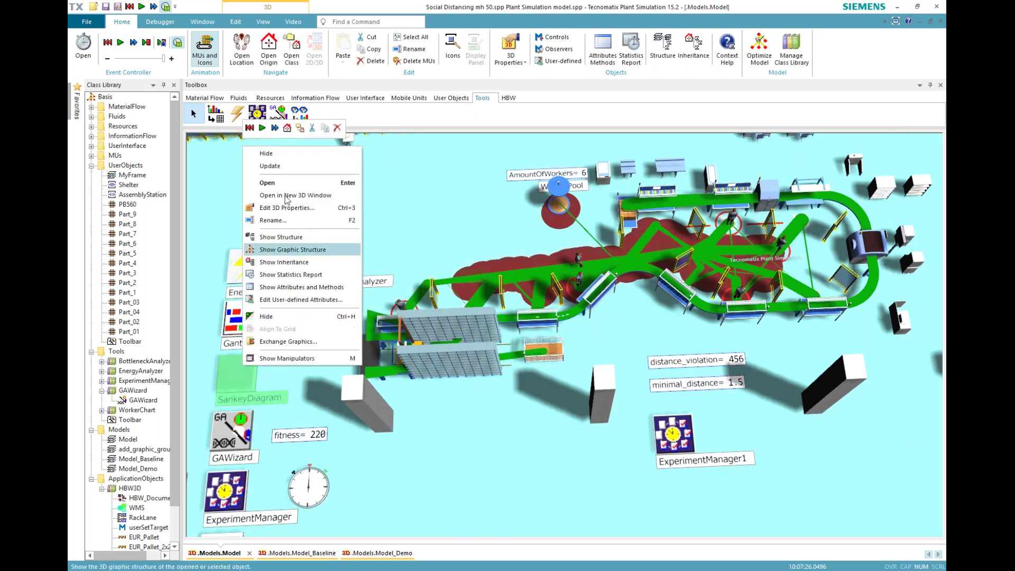
click(267, 153)
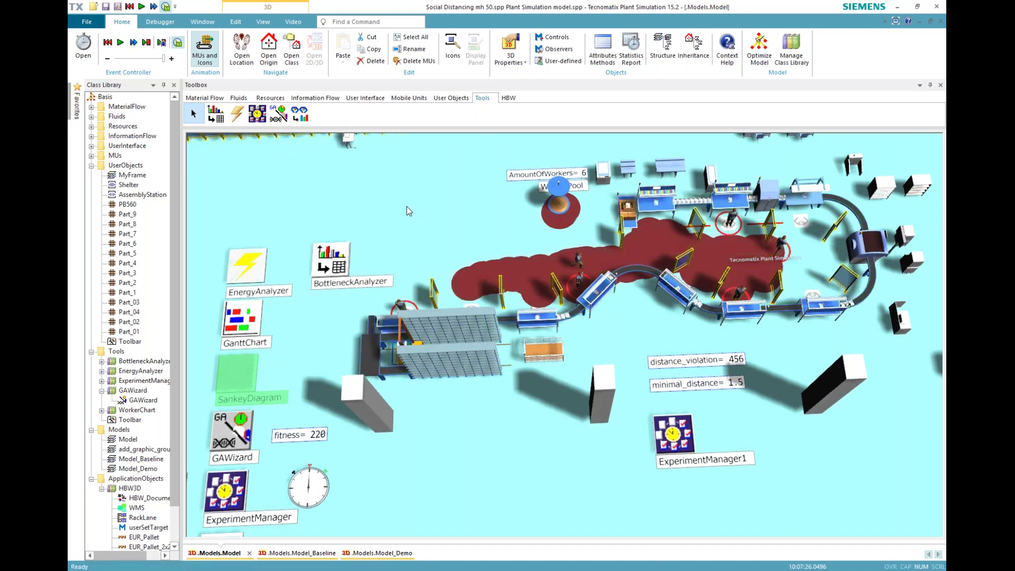
right_click(338, 256)
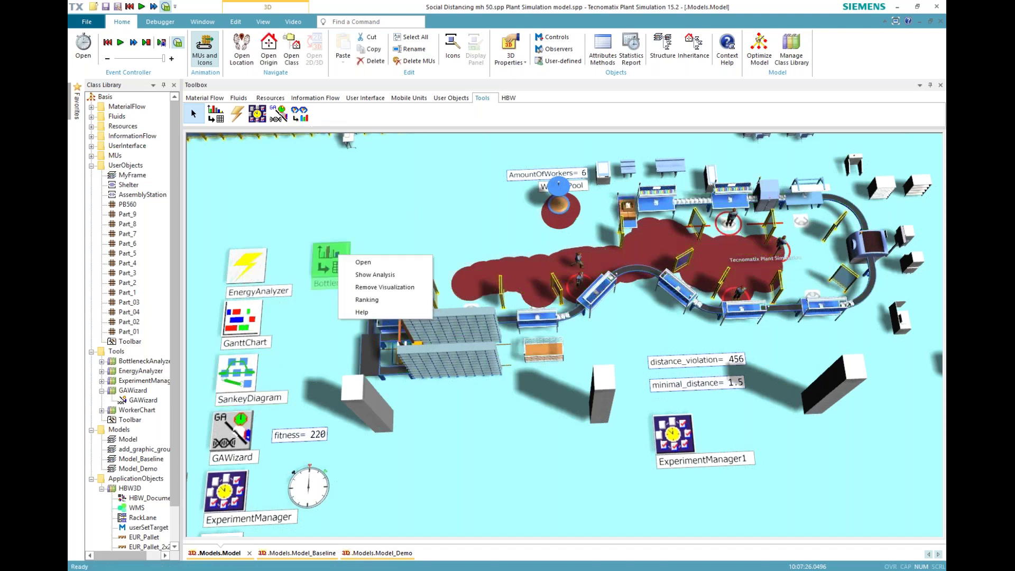
click(367, 275)
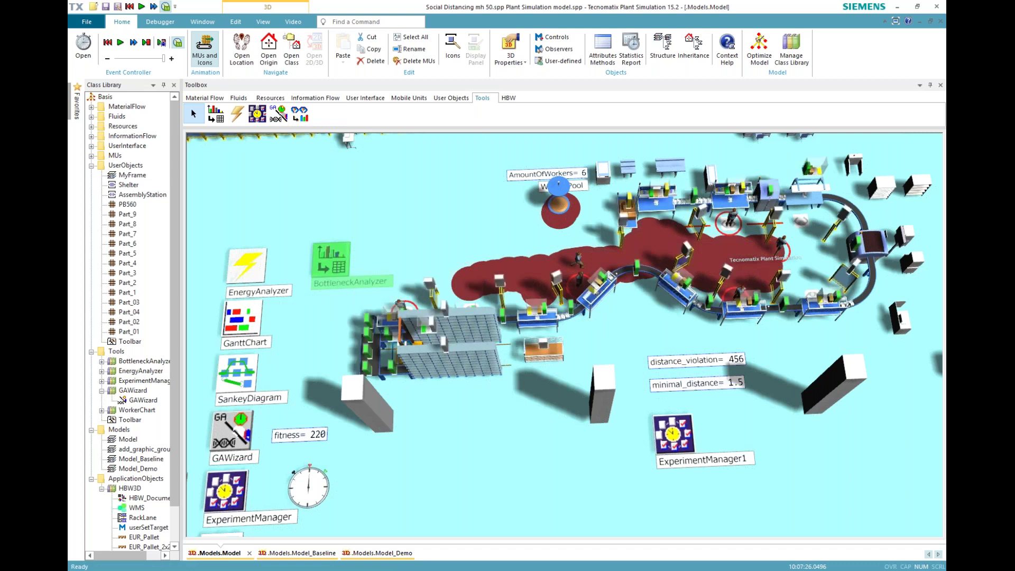
- Examine the bottleneck analysis bars at Station6 and the other stations along the line
scroll(617, 297, up, 5)
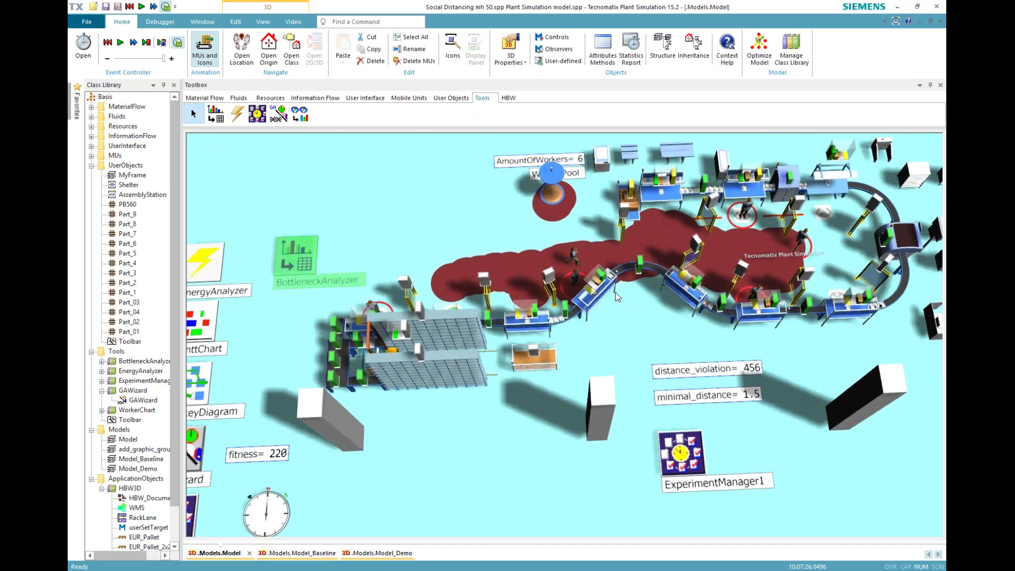
drag(584, 283, 564, 269)
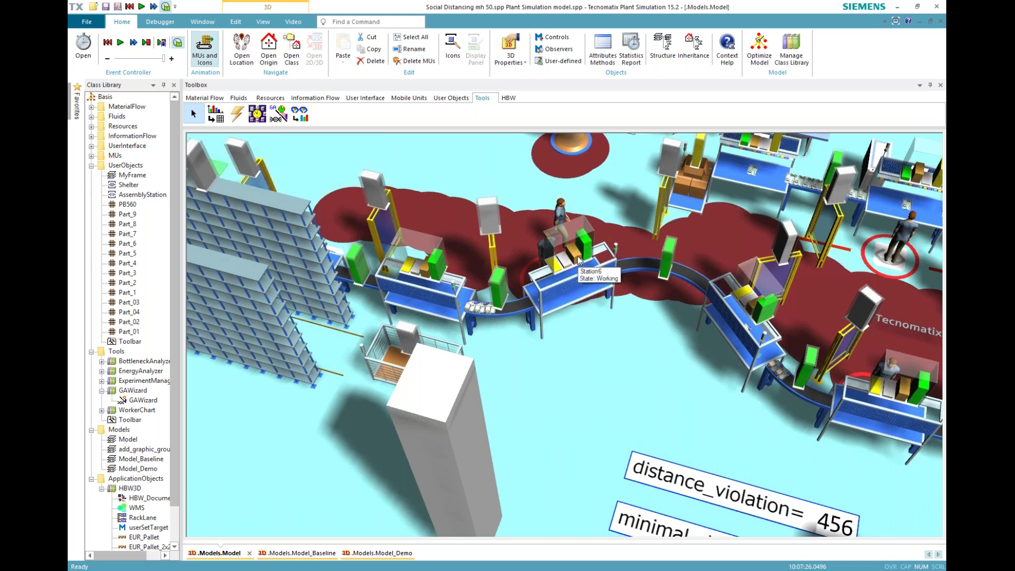
click(469, 150)
scroll(475, 334, down, 2)
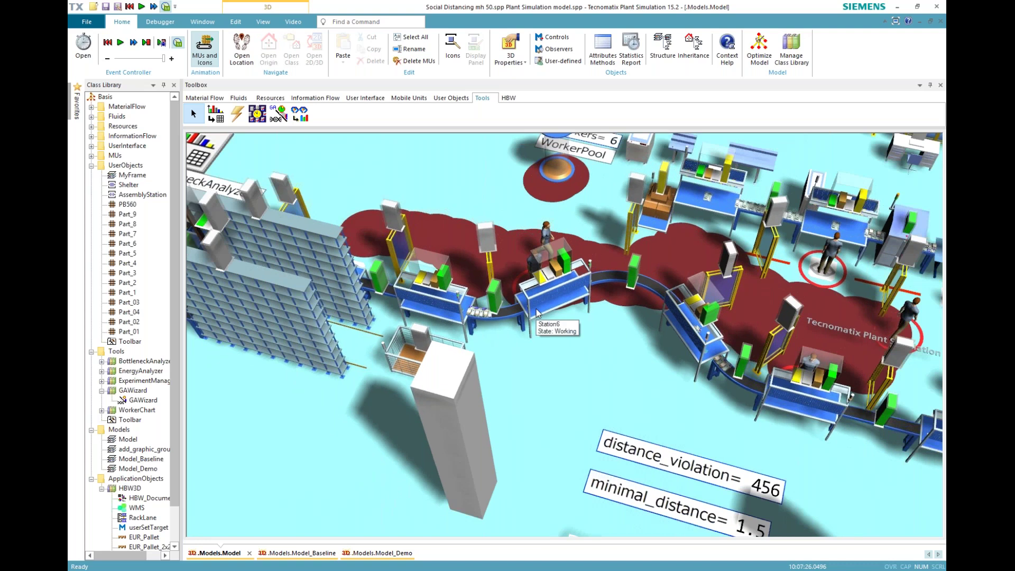
scroll(372, 290, down, 3)
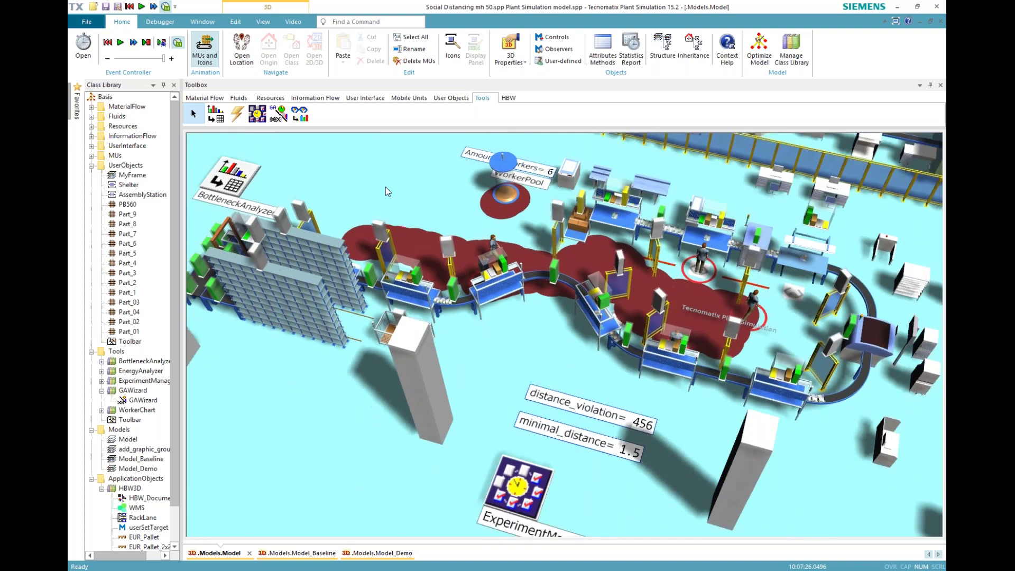
mouse_move(398, 182)
mouse_down()
mouse_move(384, 161)
mouse_move(399, 171)
mouse_up()
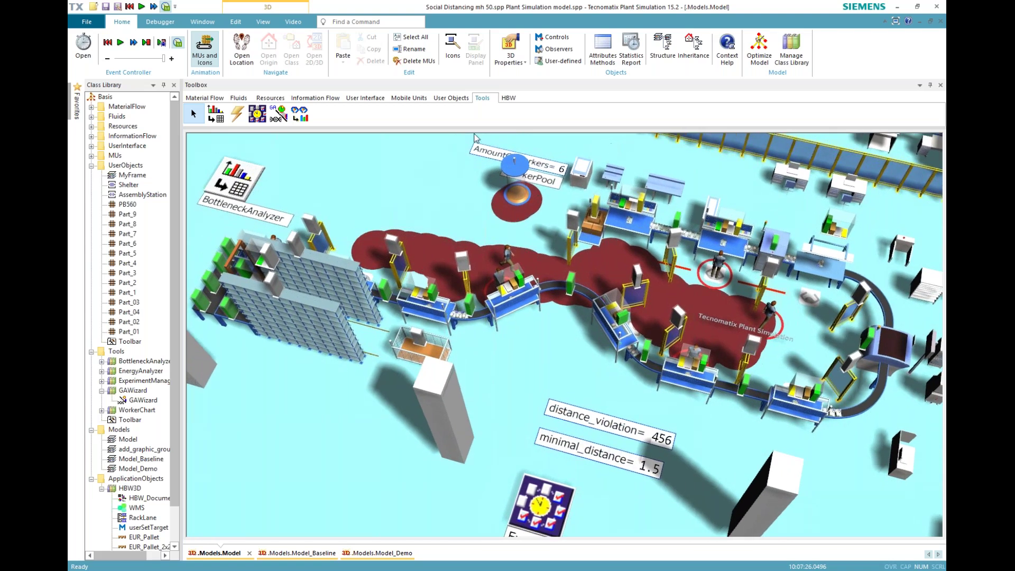